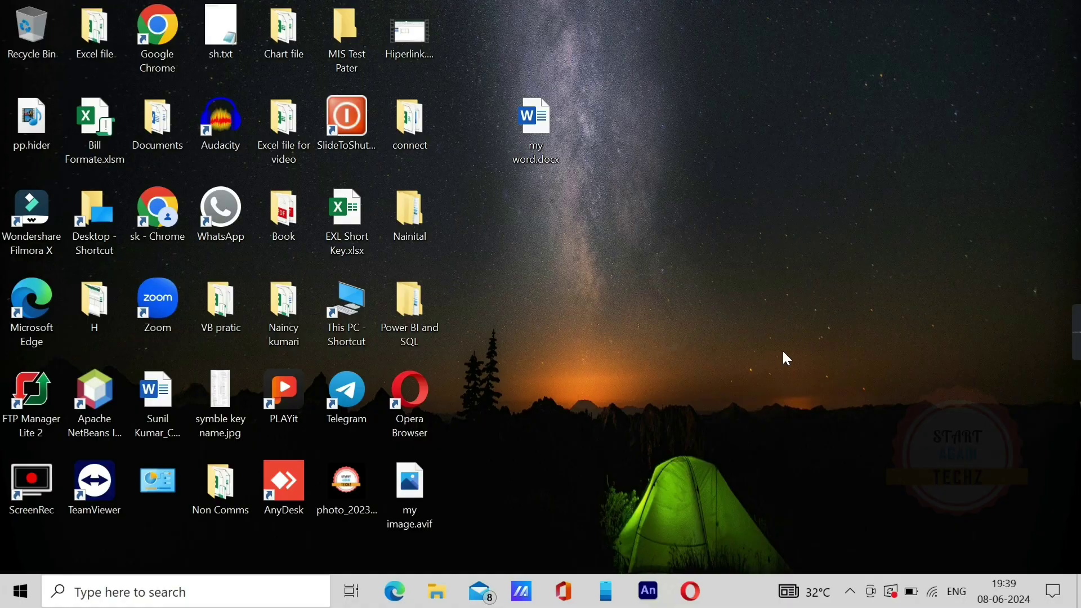
Step: Create a blank Word document on the desktop named New Microsoft Word Document.docx
right_click(517, 219)
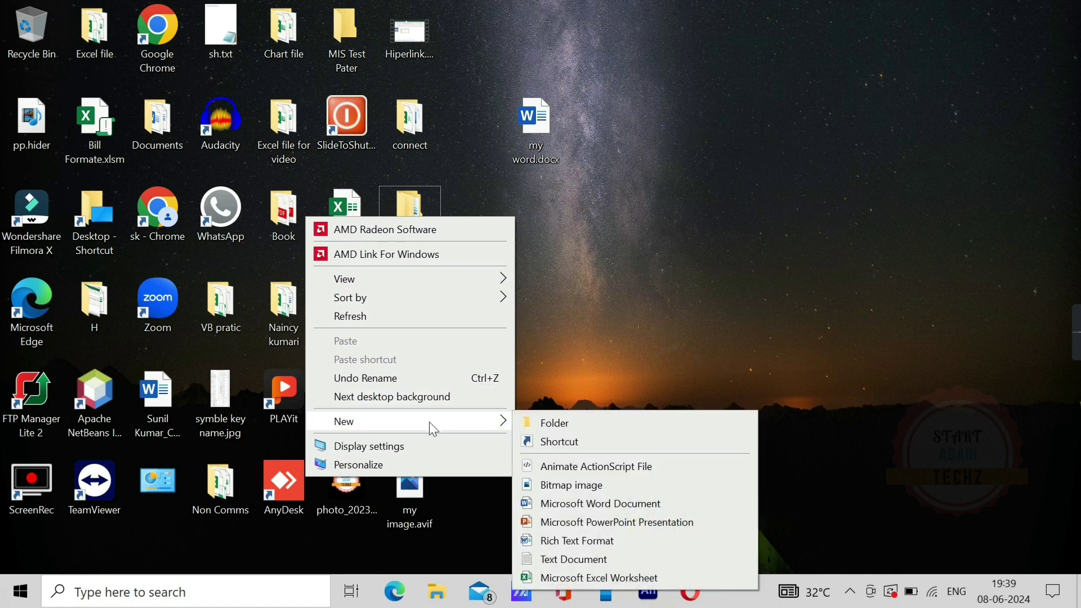
mouse_move(405, 420)
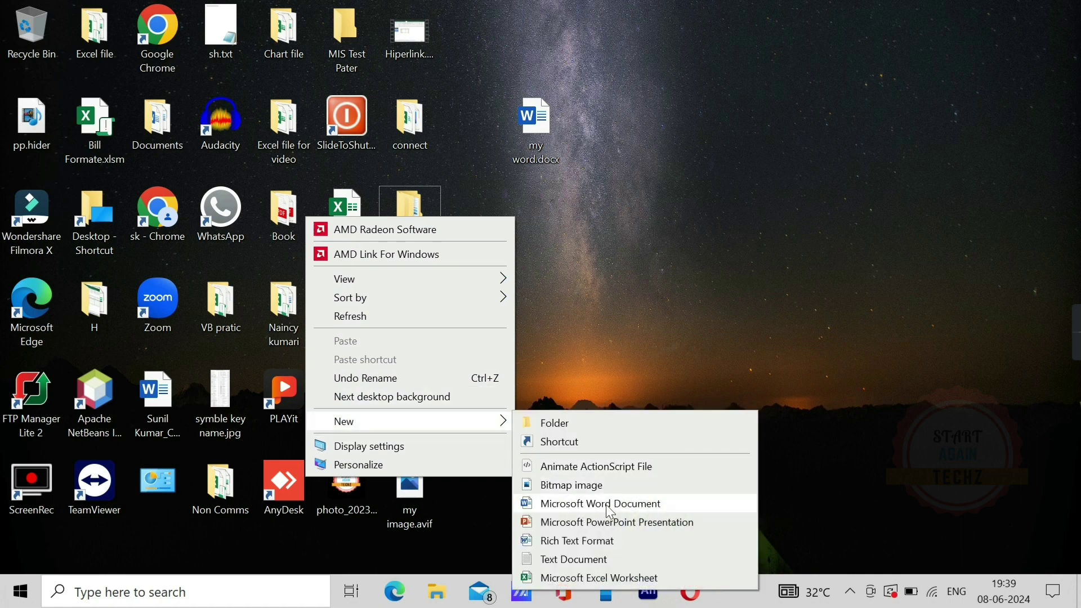
click(624, 507)
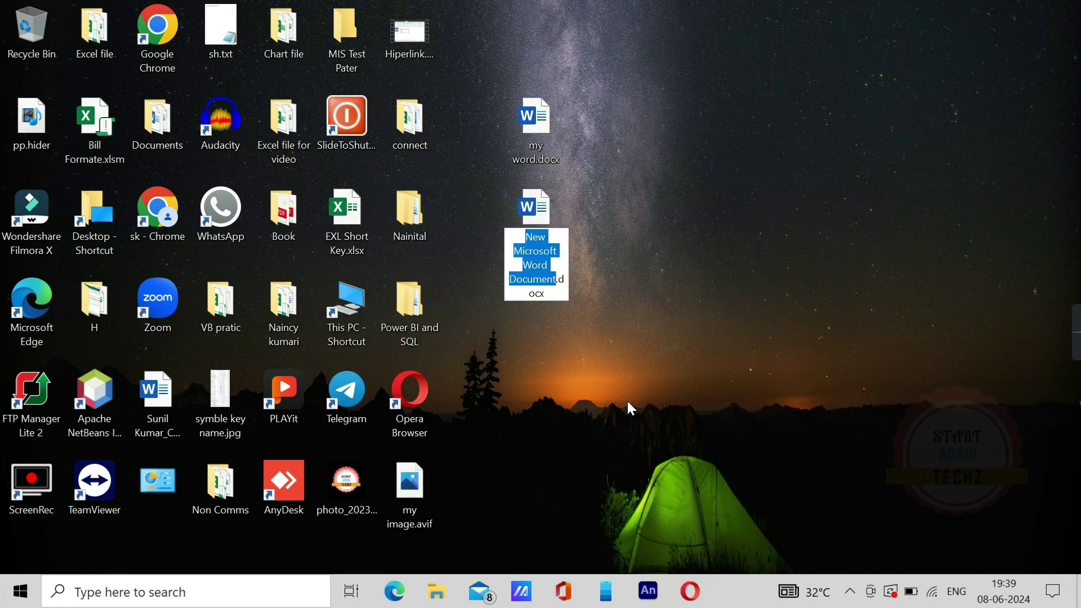
key(Return)
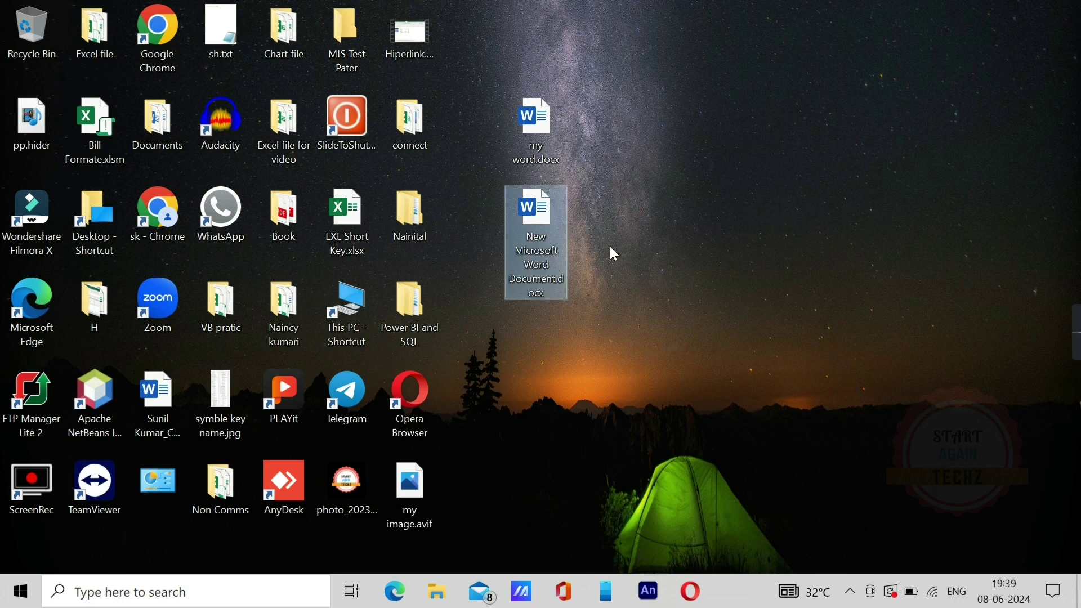
double_click(540, 211)
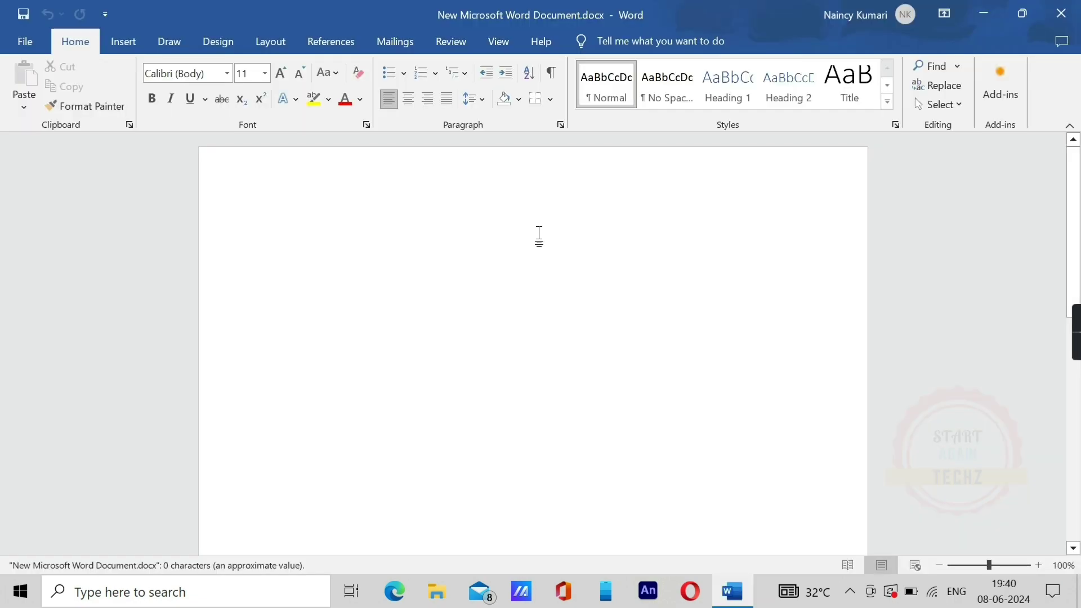
click(1060, 18)
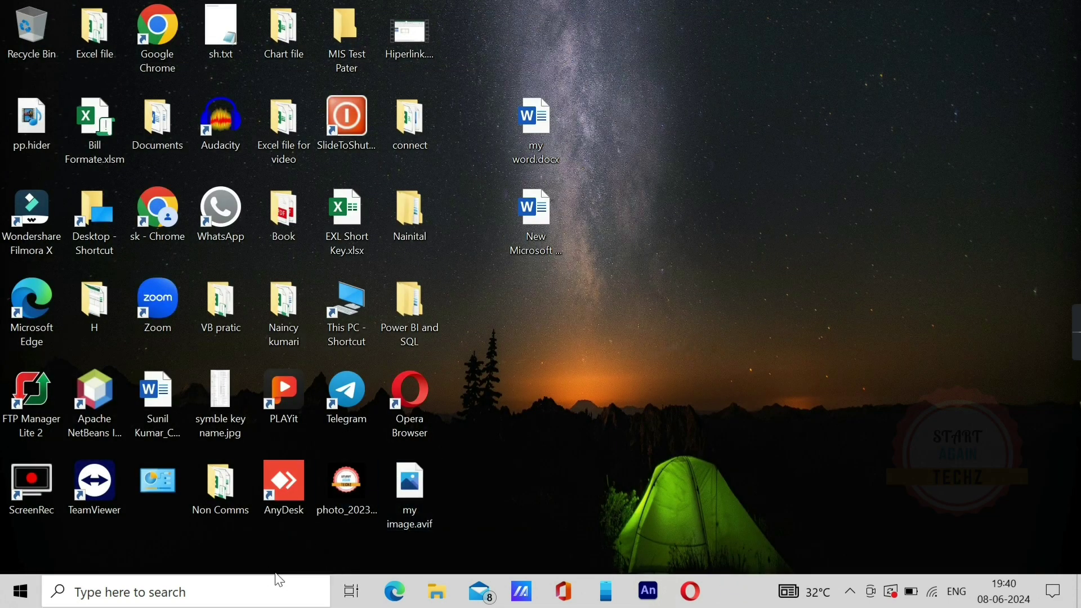
Step: Launch Word by running 'winword' from the Run dialog and start a blank document
key(super+r)
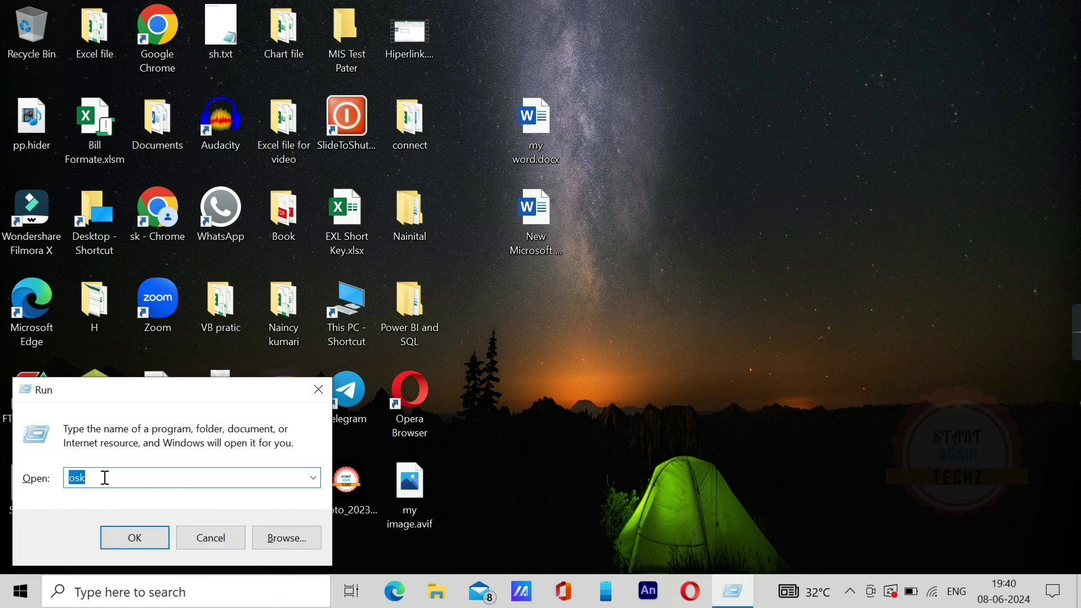
text(win)
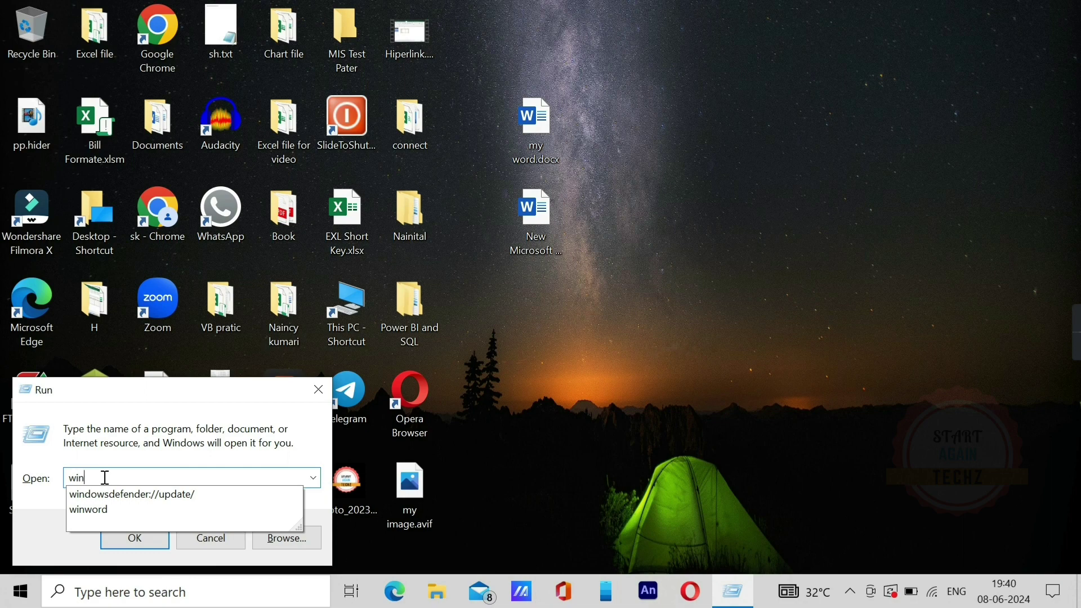
key(Down)
key(Down)
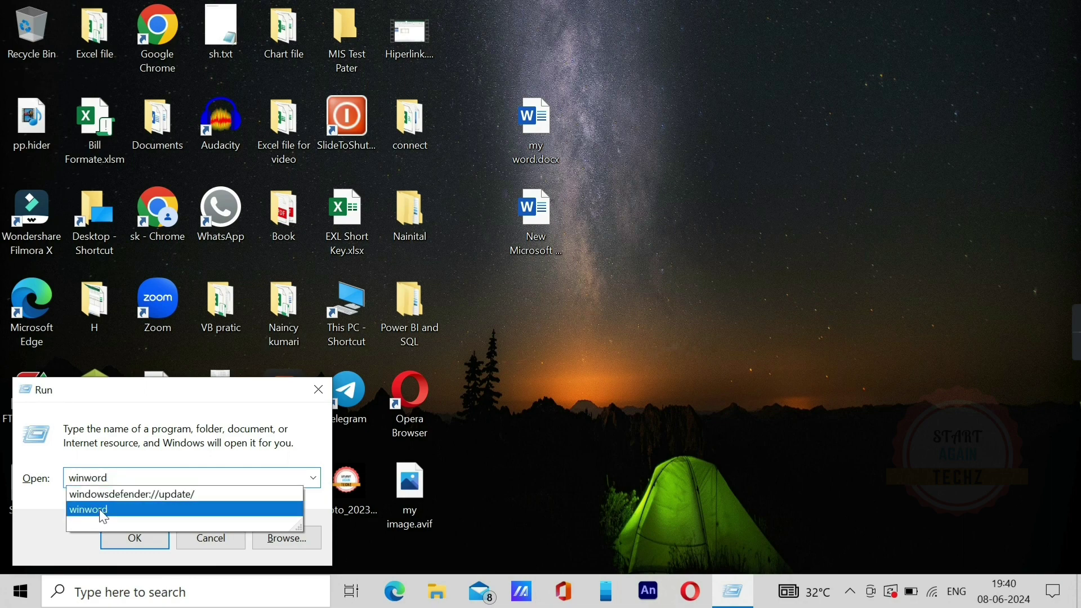
click(135, 542)
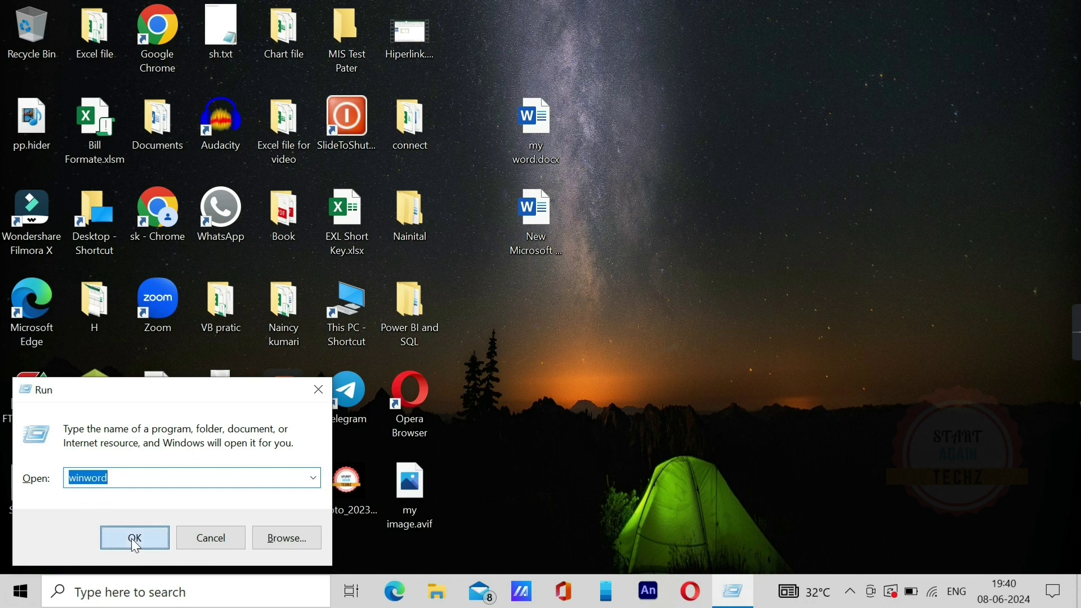
click(134, 542)
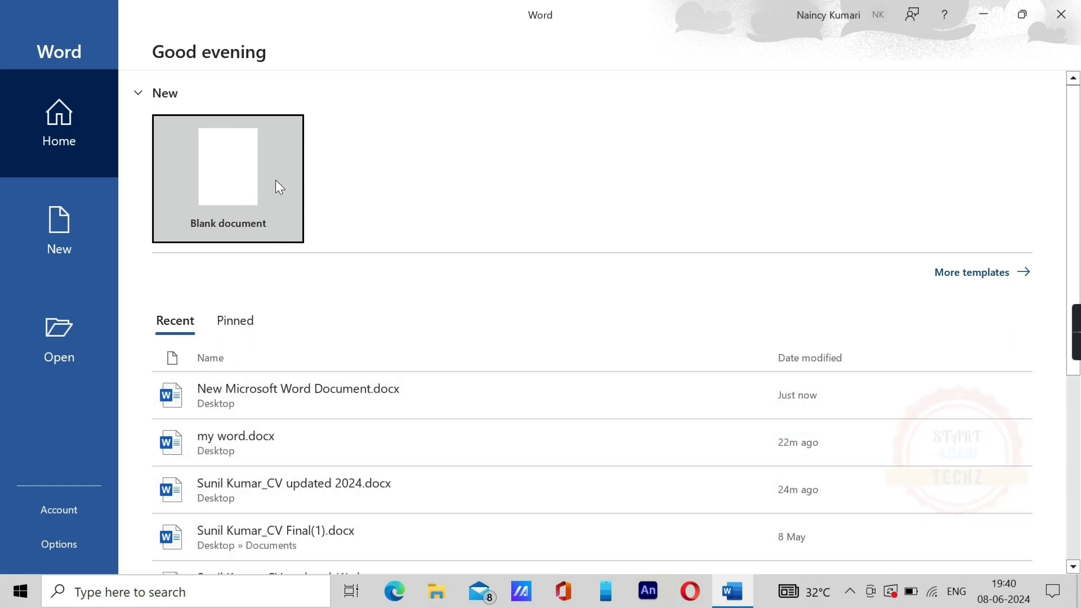
click(238, 172)
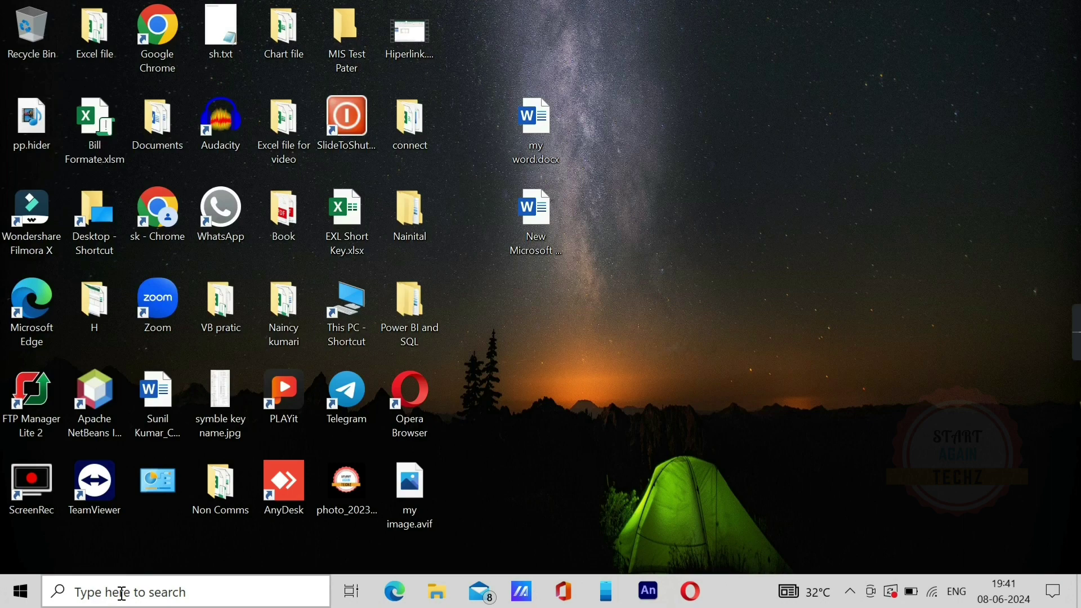
Step: Search 'wo' in Windows Search, open Word from the best match, and create a blank document
click(122, 592)
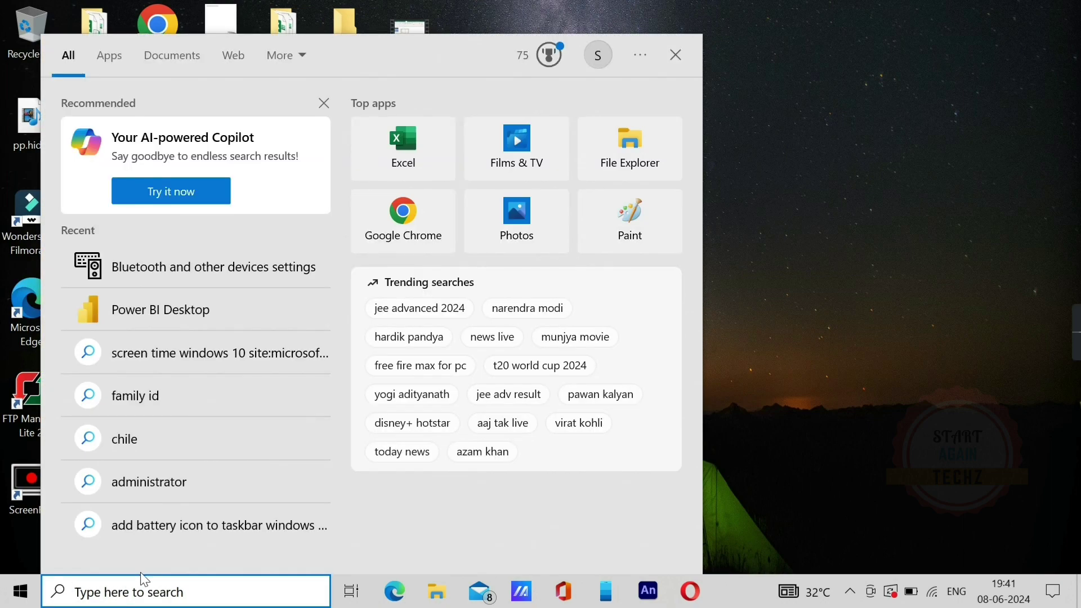
text(wo)
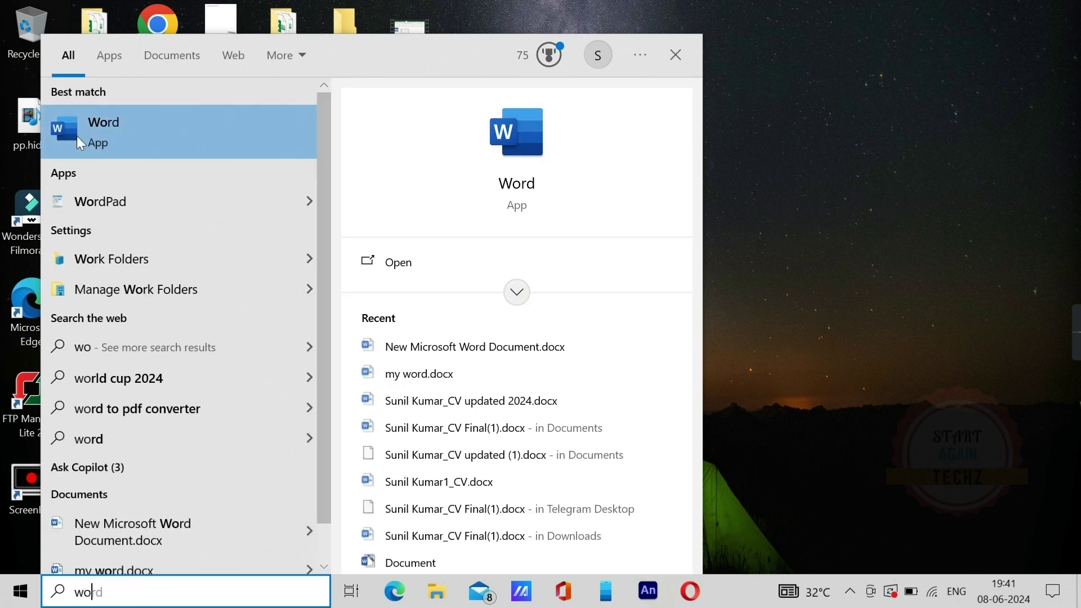
click(182, 139)
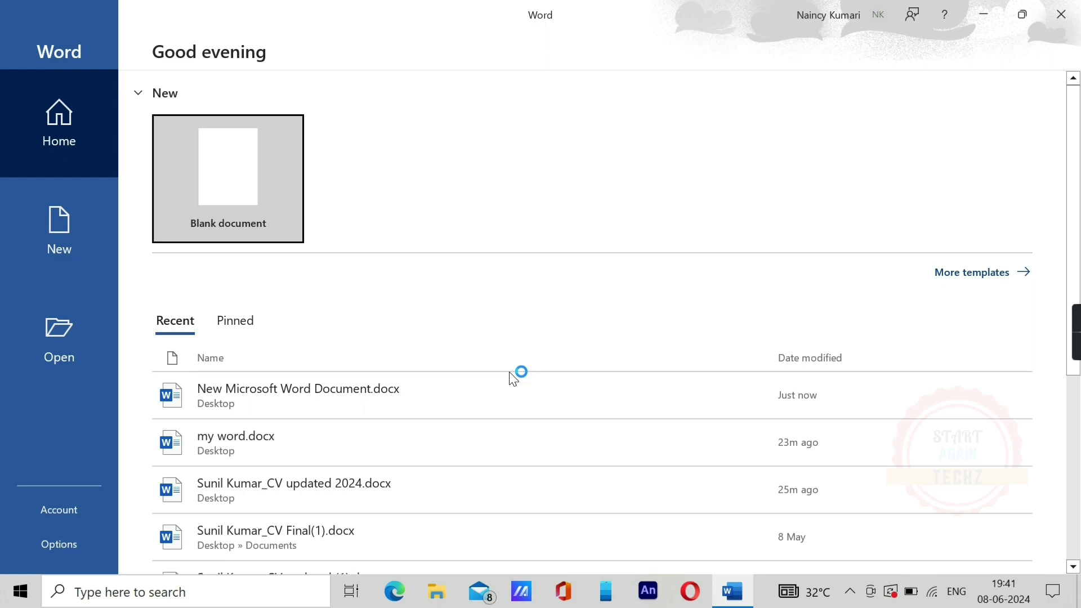
click(245, 185)
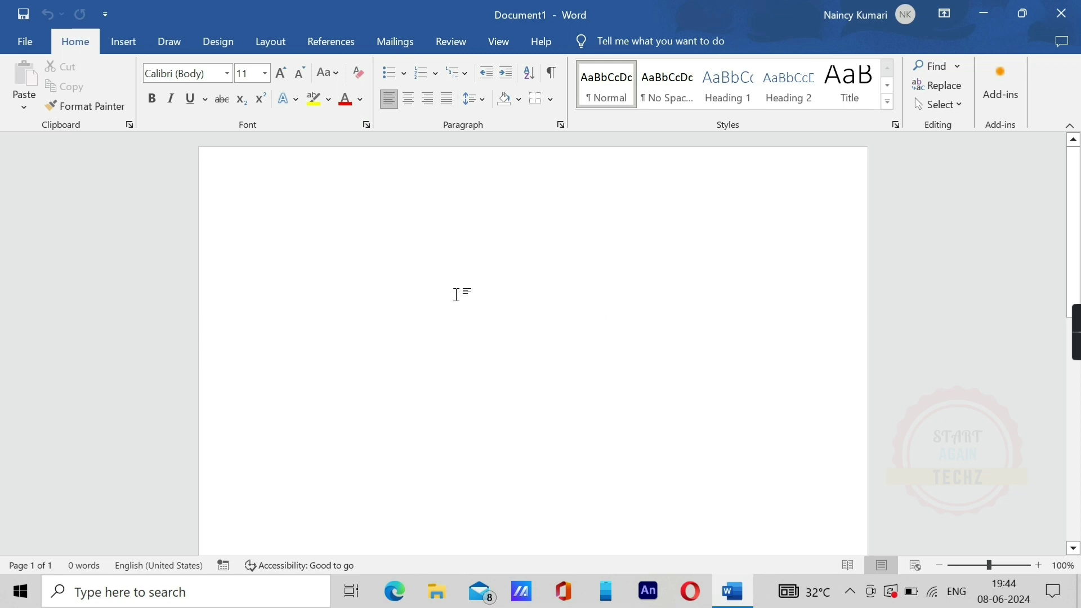
Step: Restore Word to a smaller window and resize it by dragging its top, corner, right and bottom edges
click(1022, 13)
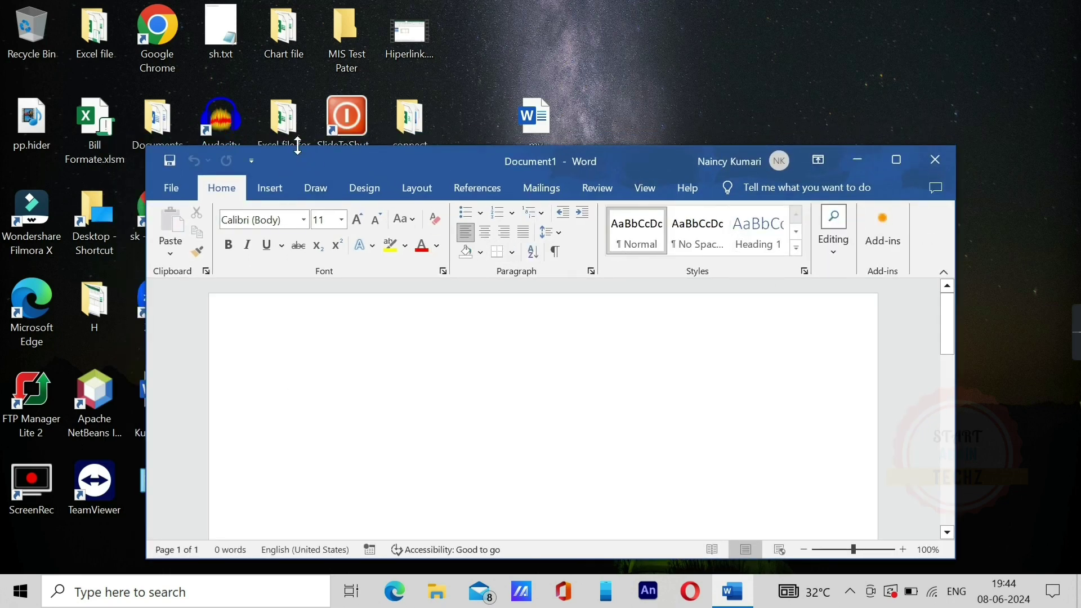
drag(298, 145, 158, 73)
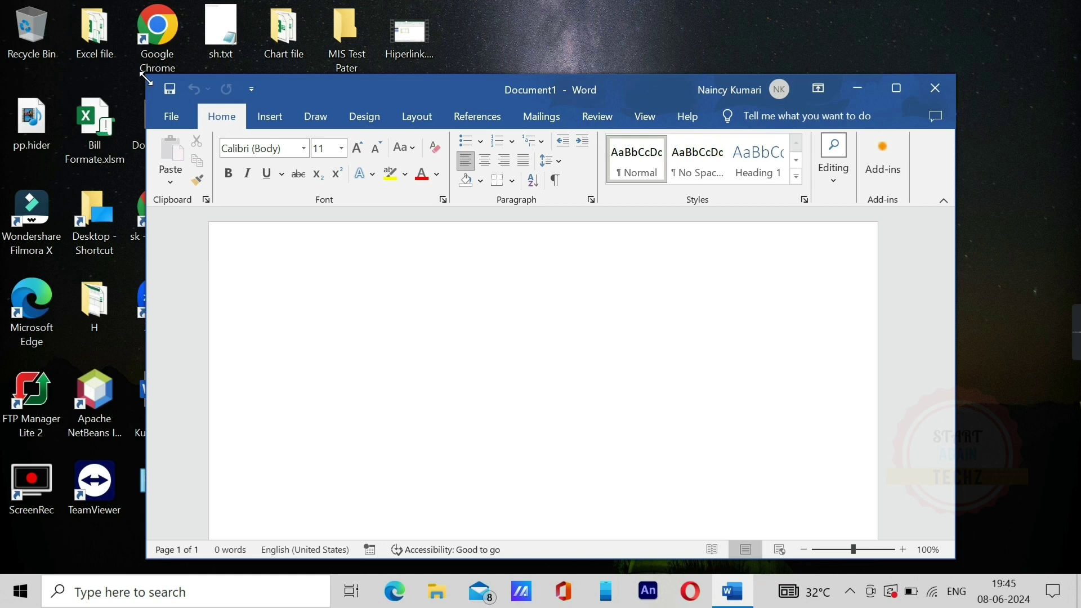
drag(145, 78, 27, 23)
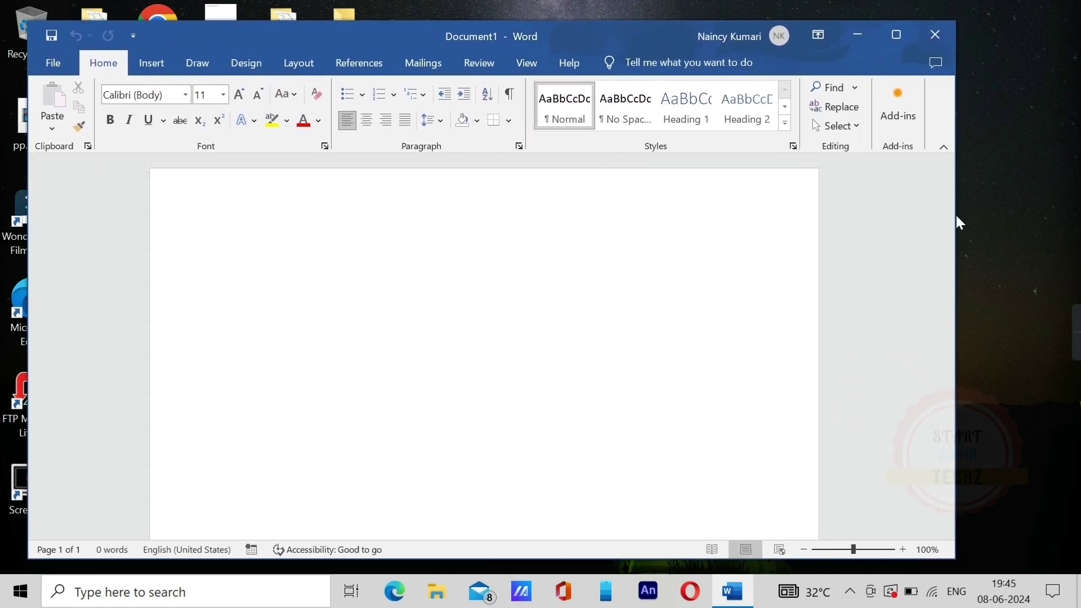
mouse_move(957, 221)
mouse_down()
mouse_move(1025, 222)
mouse_move(924, 231)
mouse_up()
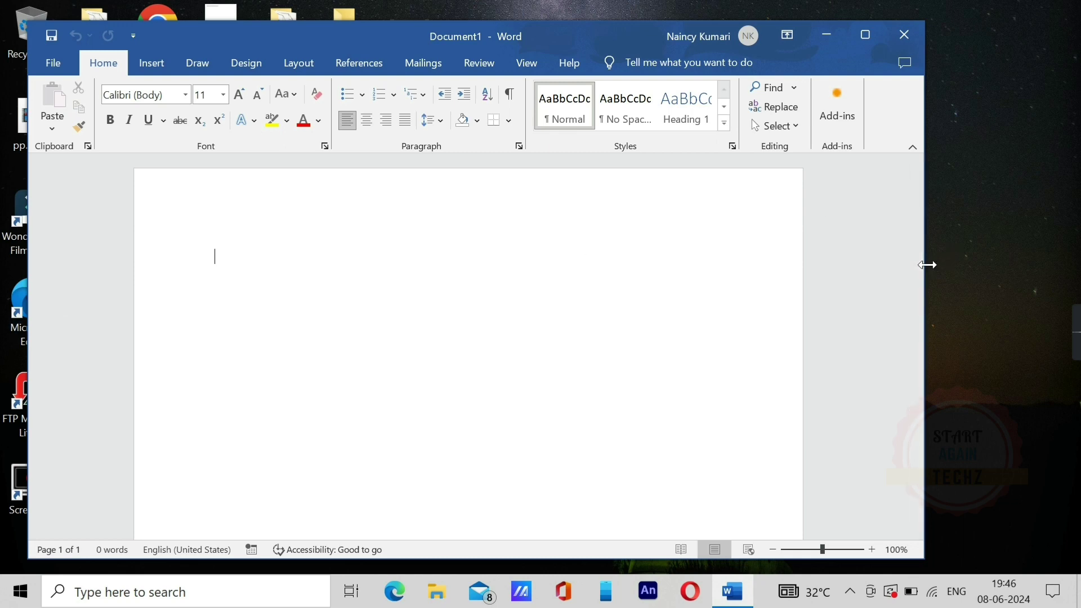
mouse_move(927, 265)
mouse_down()
mouse_move(996, 265)
mouse_move(884, 277)
mouse_move(991, 278)
mouse_up()
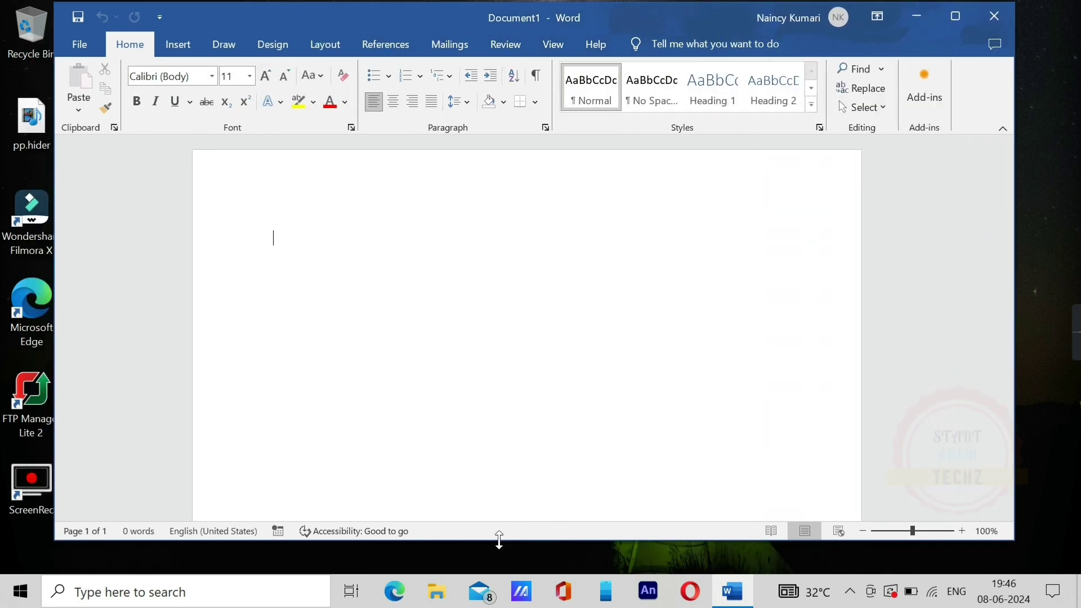
mouse_move(499, 539)
mouse_down()
mouse_move(499, 350)
mouse_move(498, 555)
mouse_move(495, 496)
mouse_move(498, 542)
mouse_up()
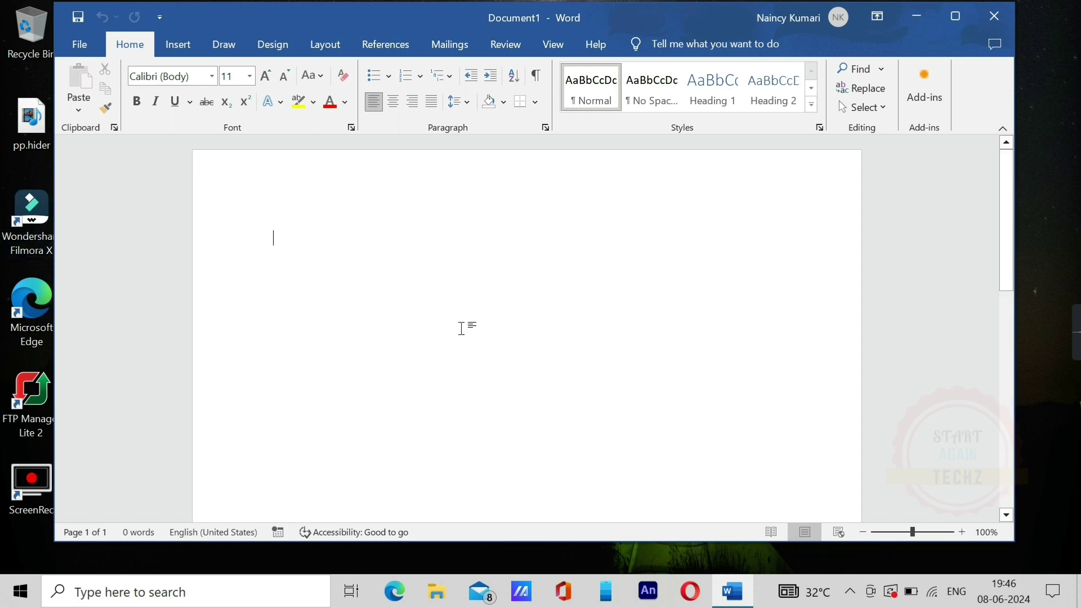
Step: Reposition the Word window slightly lower and to the right on the desktop
drag(592, 17, 589, 36)
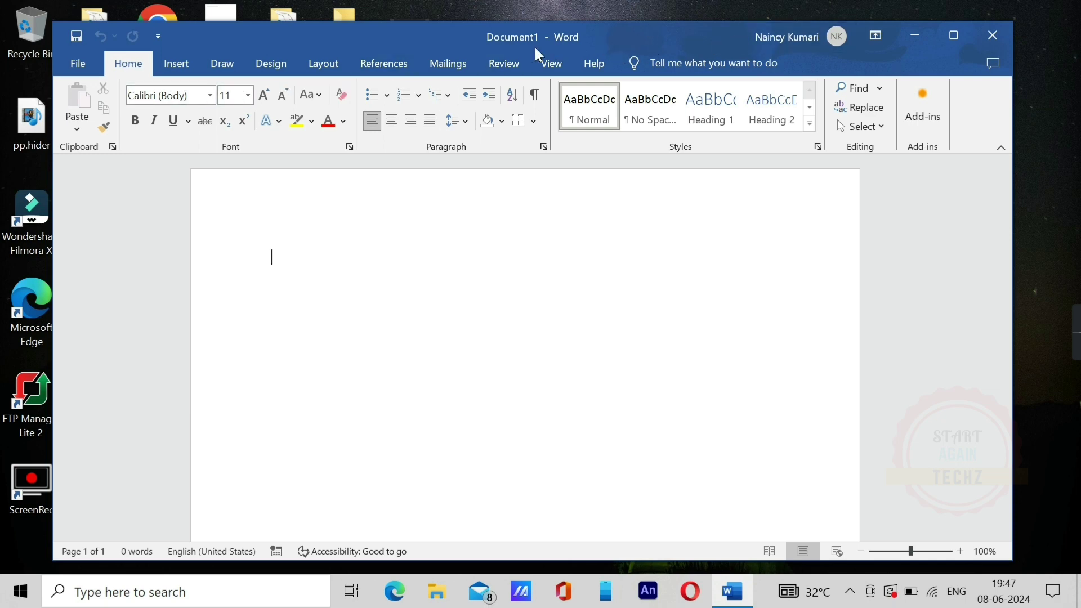
drag(651, 31, 627, 23)
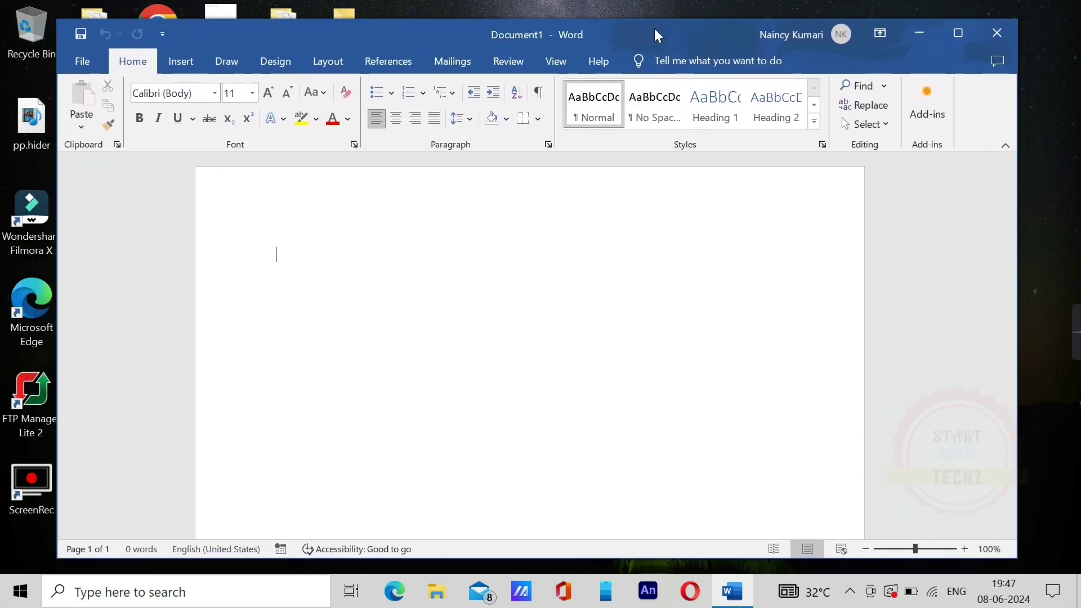
mouse_move(627, 24)
mouse_down()
mouse_move(680, 32)
mouse_move(670, 38)
mouse_up()
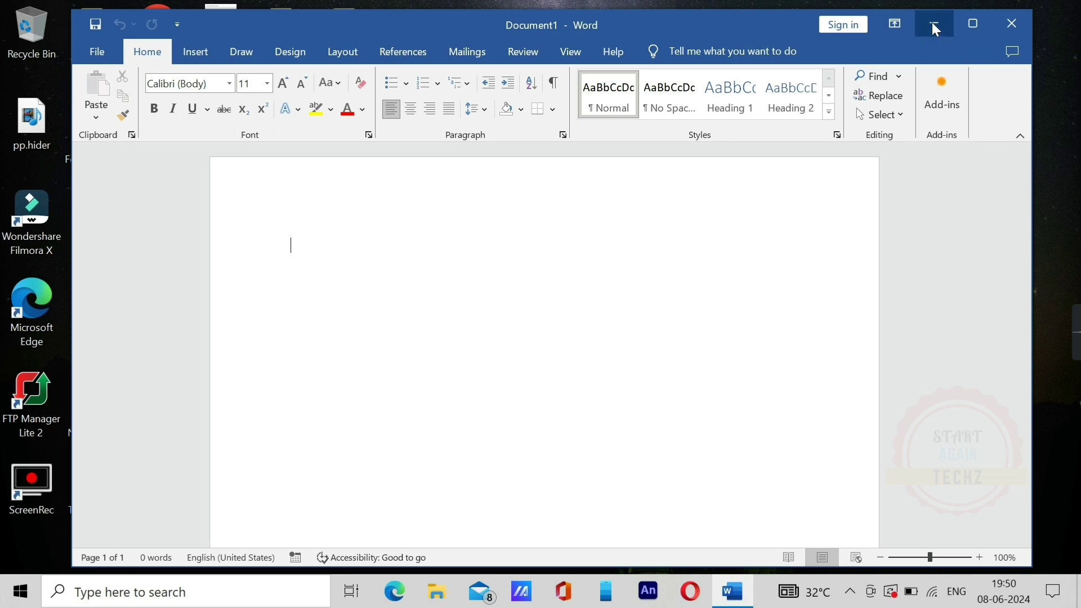
Step: Minimize Word, bring it back, maximize it, then restore it with Win+Down and adjust its left edge
click(933, 25)
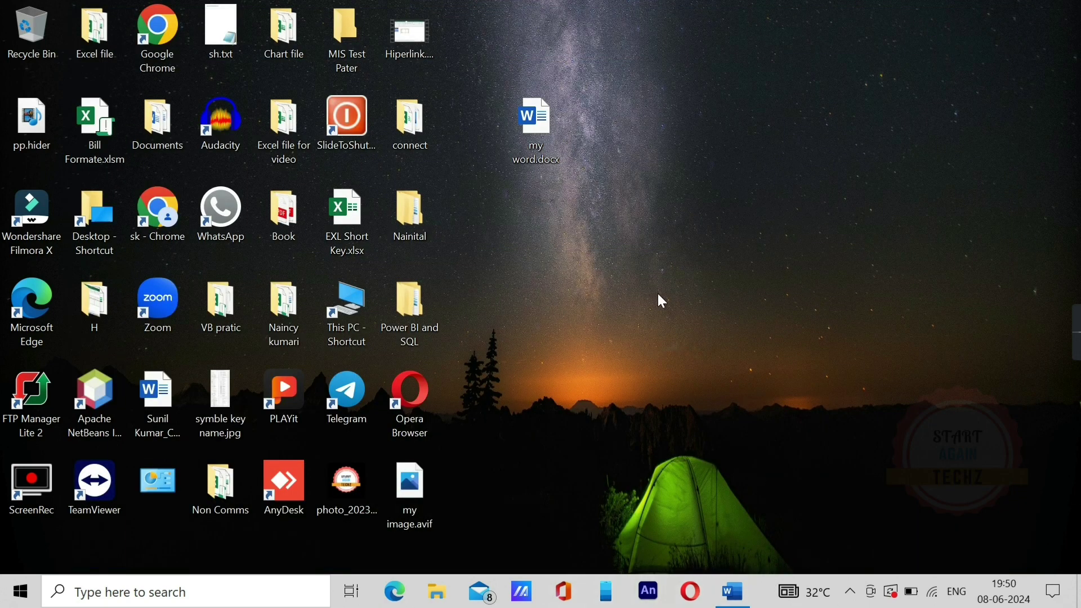
key(alt+Tab)
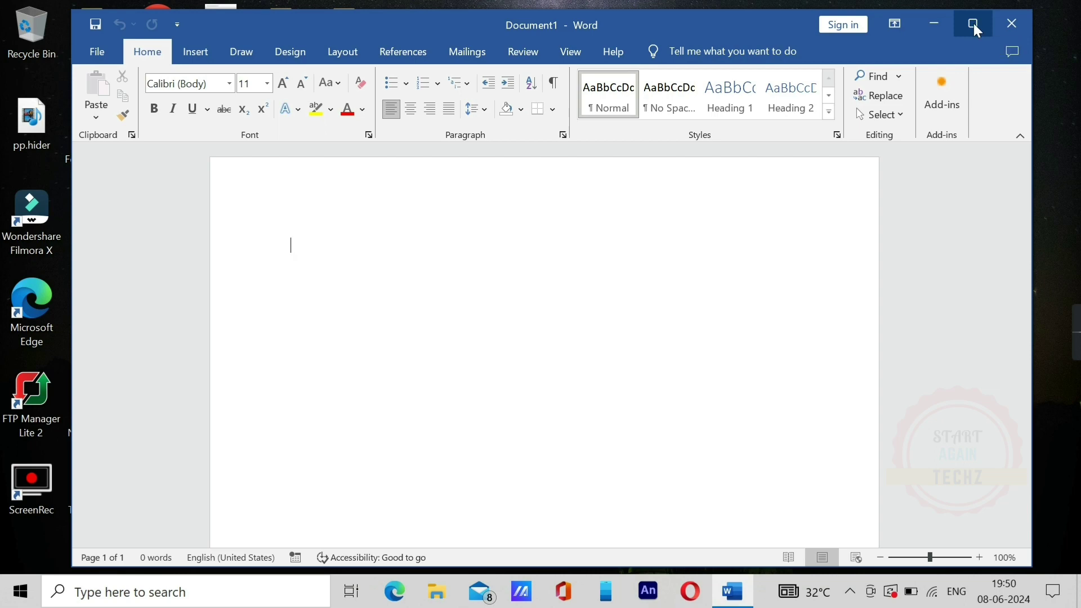
click(973, 24)
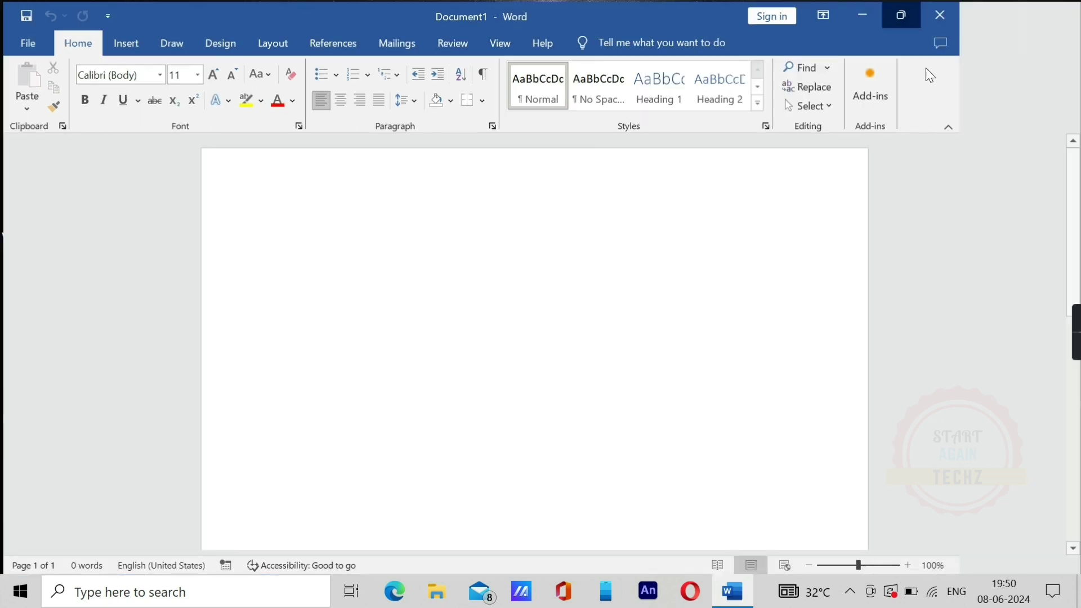
key(super+Down)
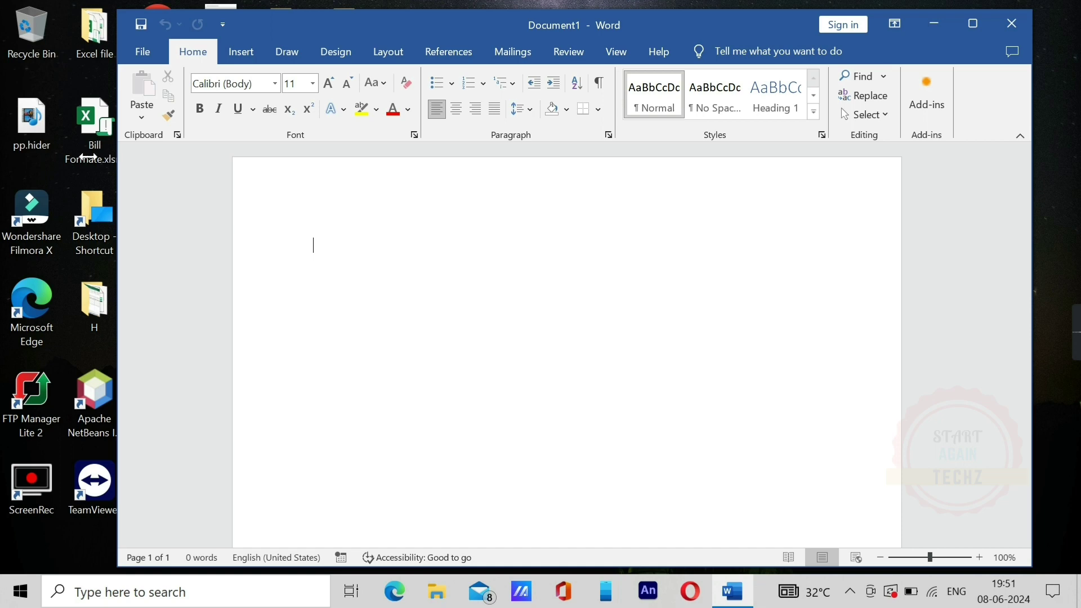
mouse_move(115, 160)
mouse_down()
mouse_move(83, 159)
mouse_move(128, 160)
mouse_up()
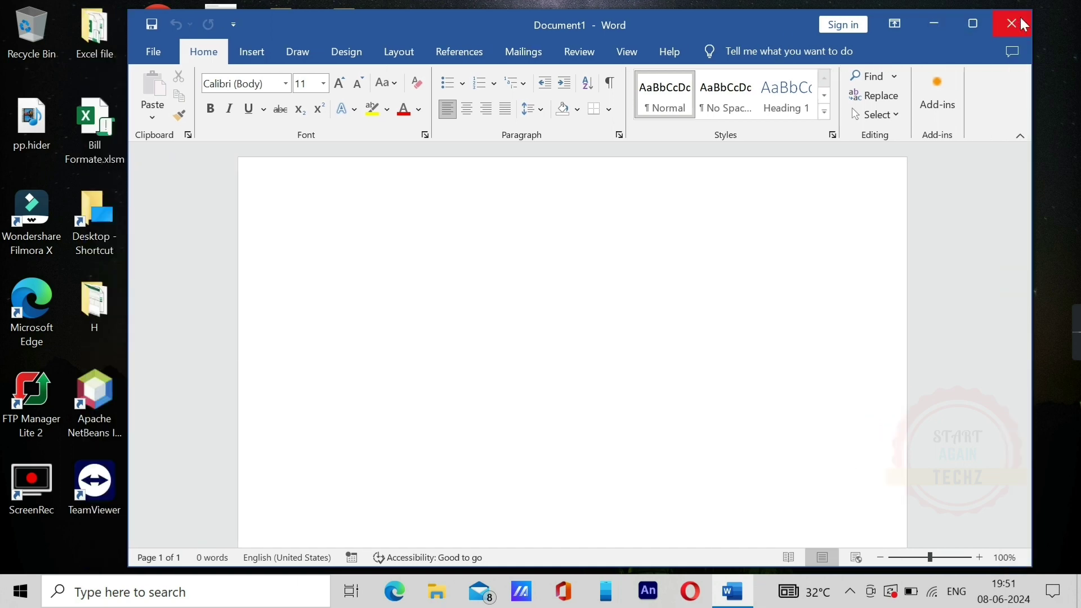
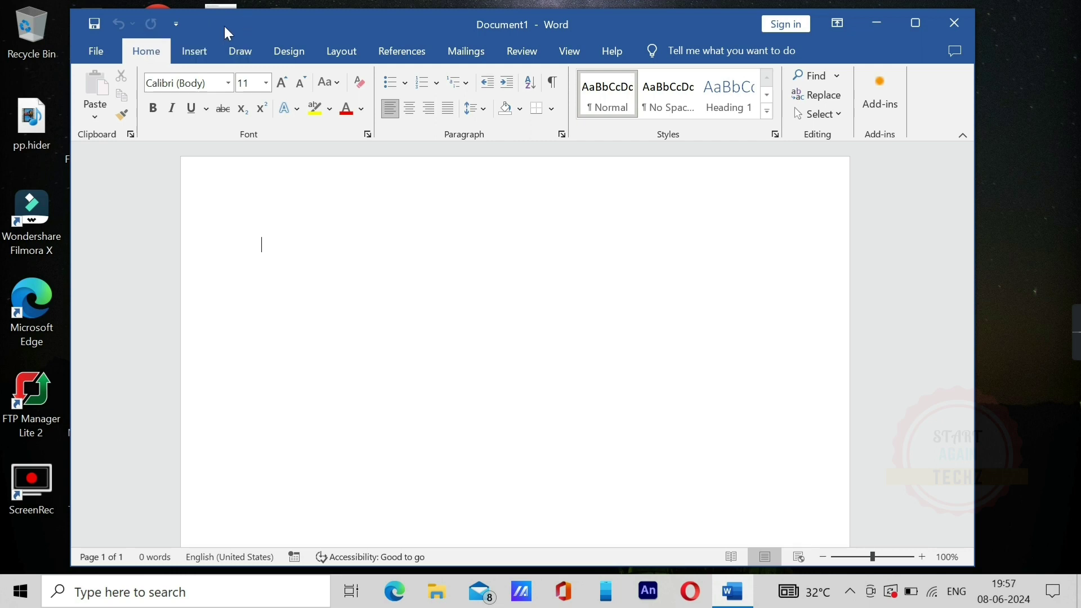
Step: Add the Open and New commands to the Quick Access Toolbar
click(177, 25)
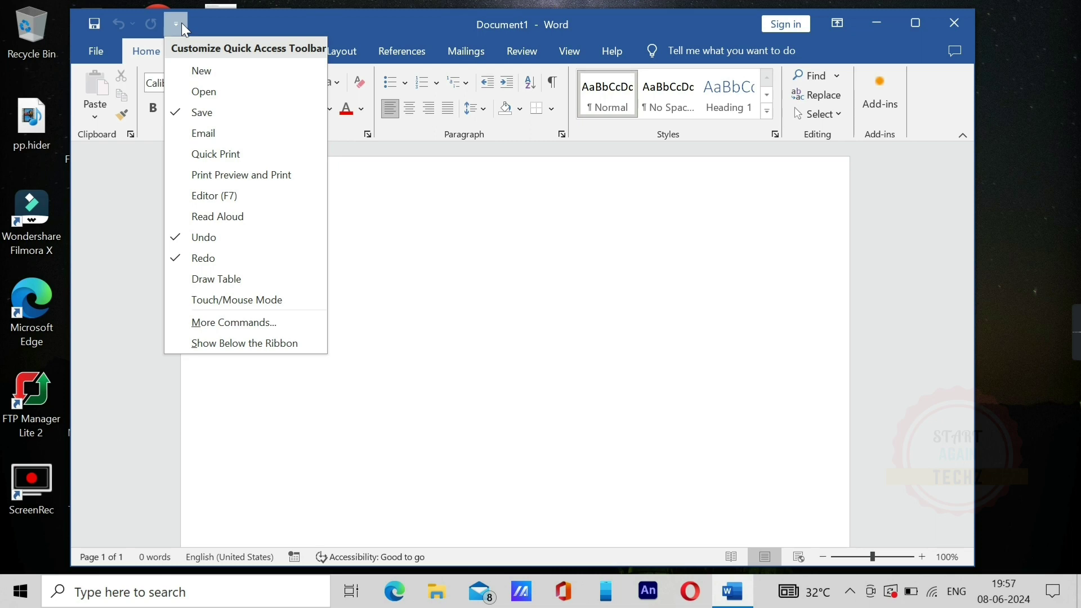
click(195, 95)
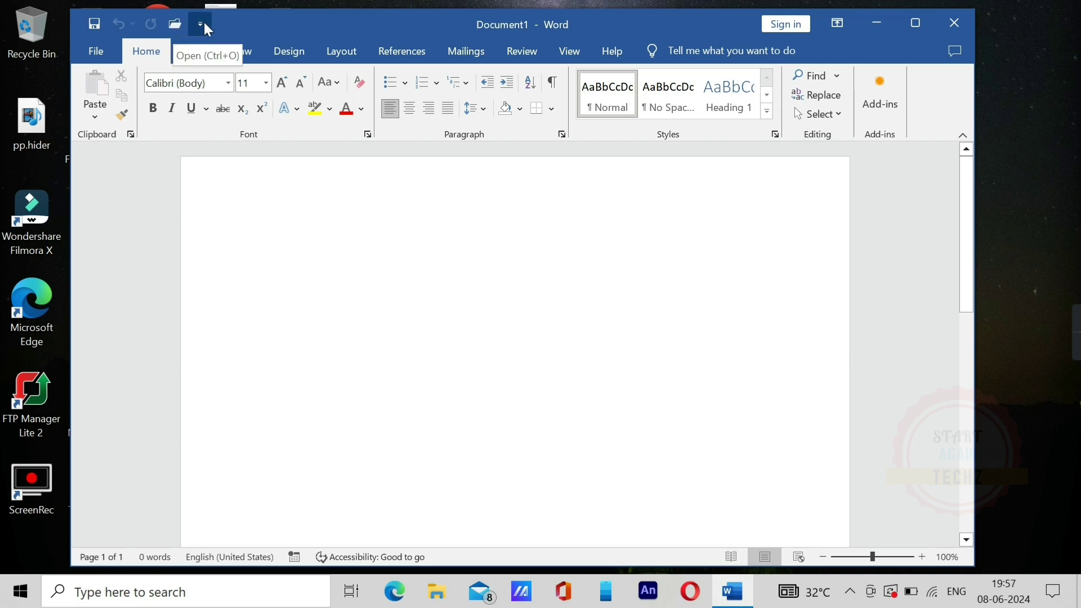
click(201, 24)
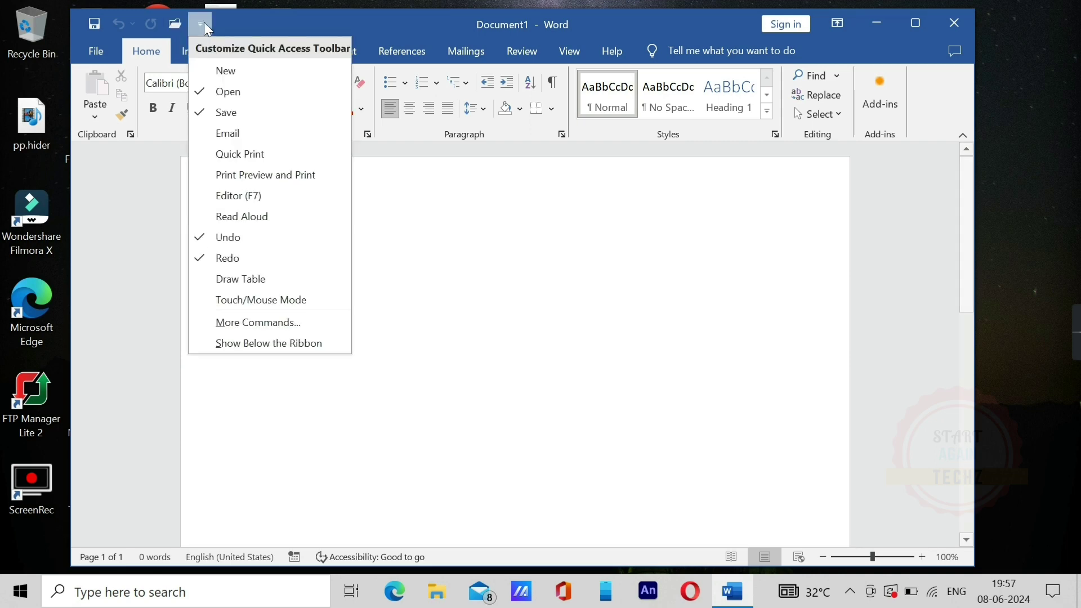
click(225, 74)
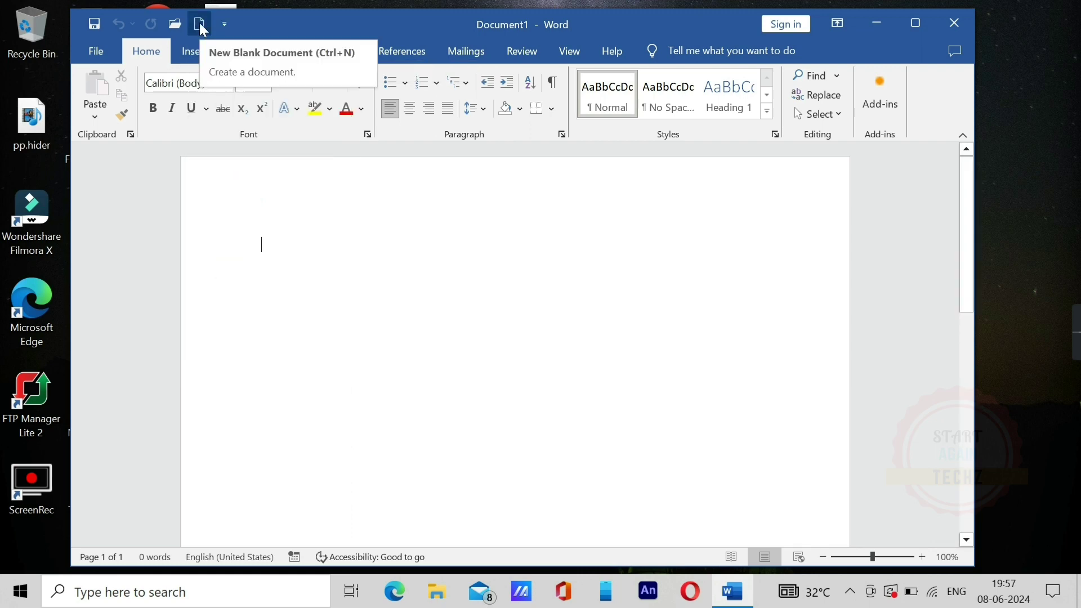
Step: Remove the New and Open commands from the Quick Access Toolbar again
click(224, 24)
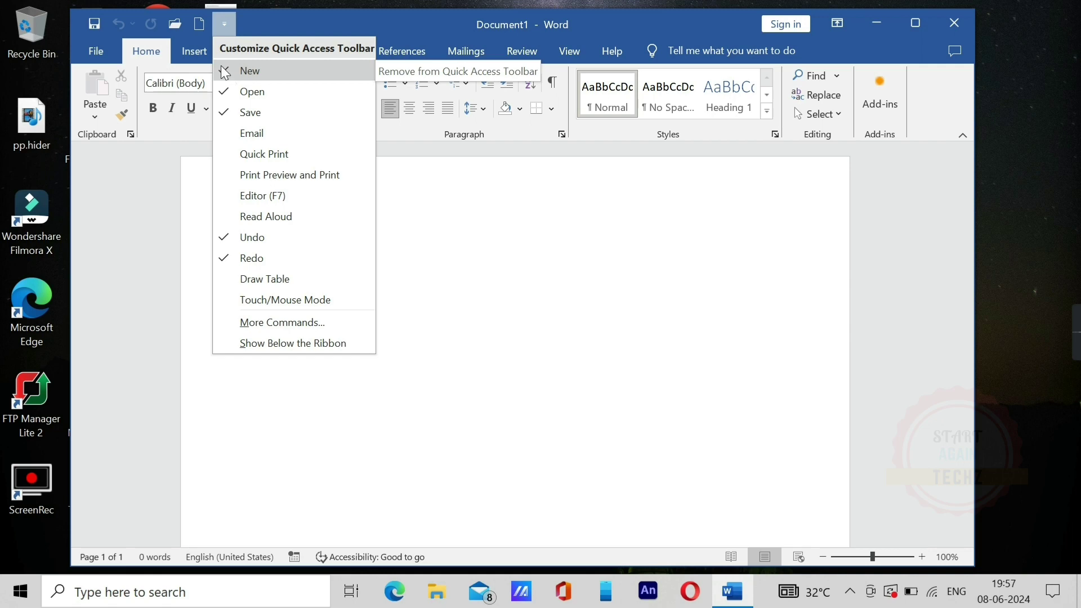
click(221, 66)
click(202, 28)
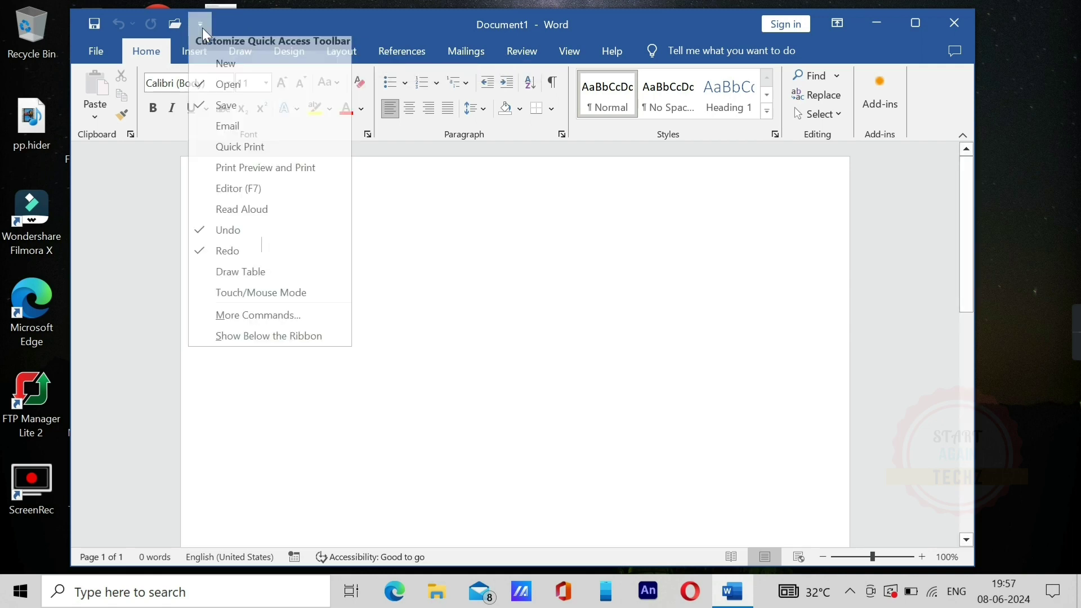
click(223, 82)
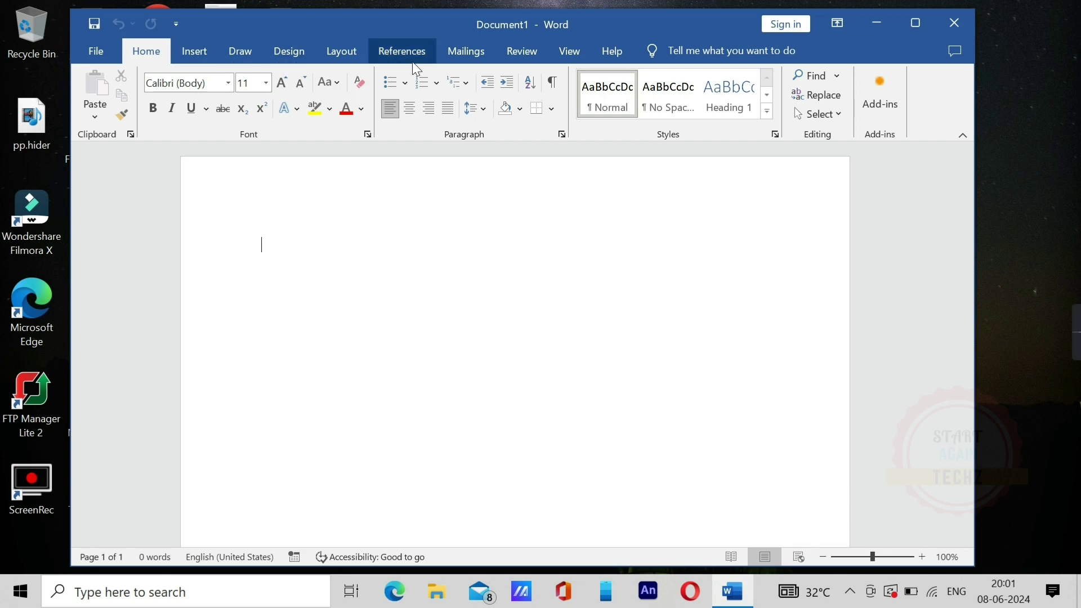
Step: Browse the Insert, Draw and Design ribbon tabs, ending back on Home
click(207, 54)
click(241, 51)
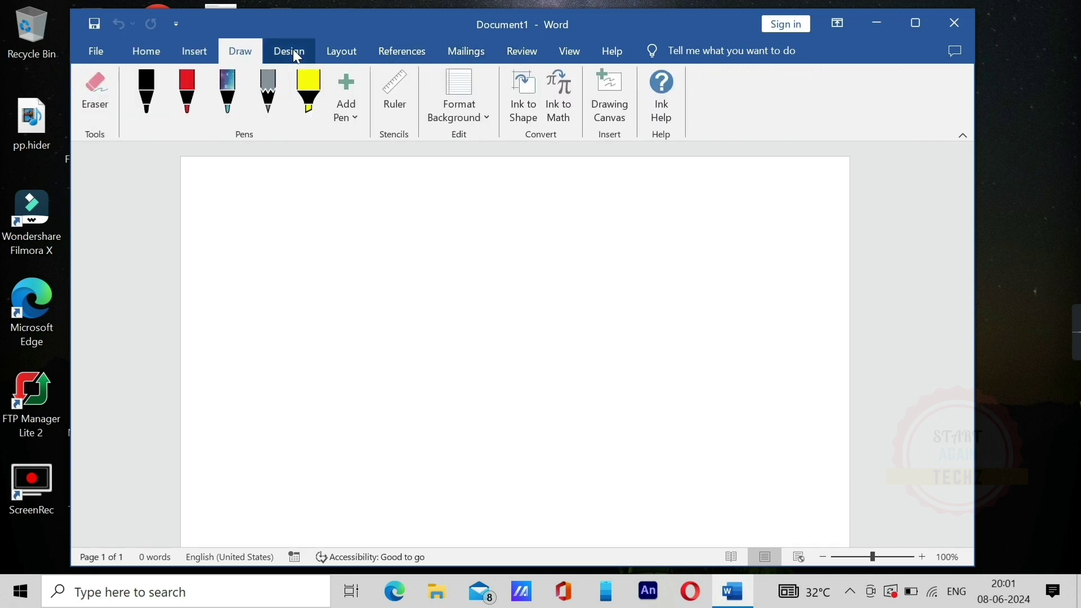
click(289, 51)
click(148, 52)
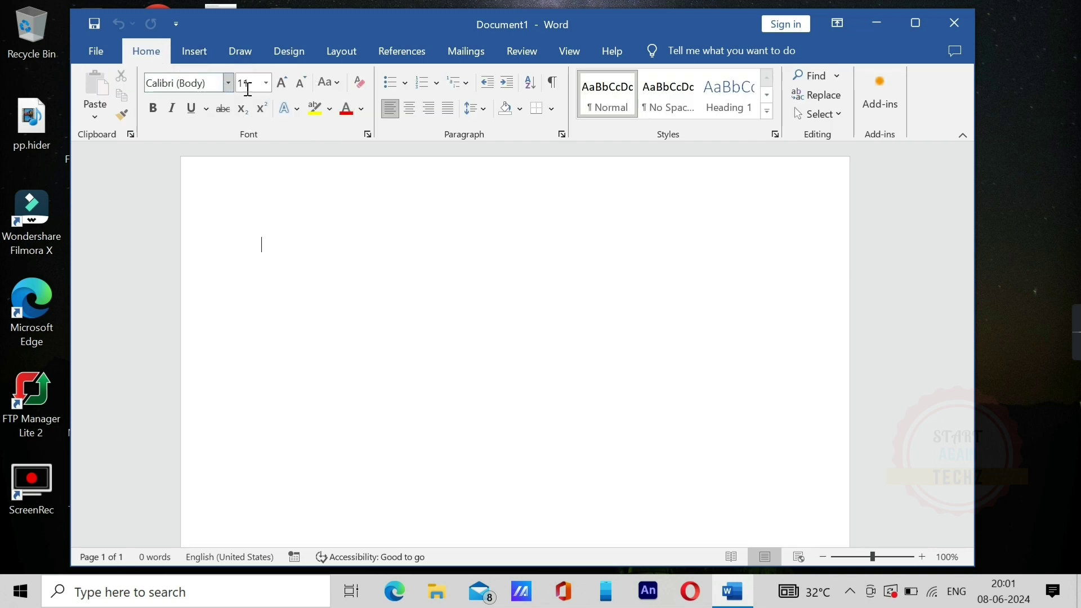
click(195, 52)
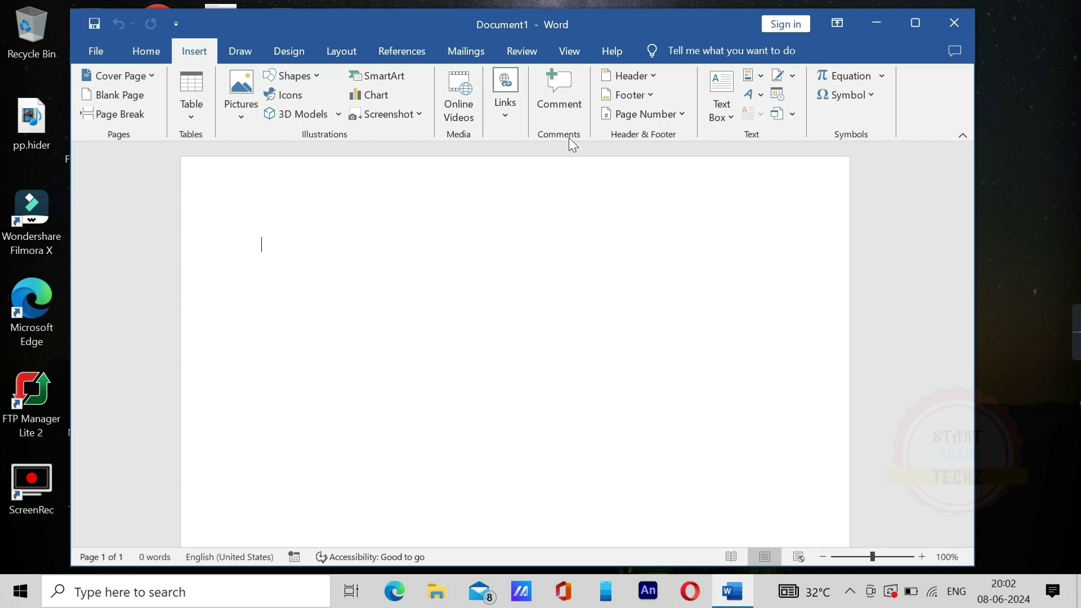
click(161, 51)
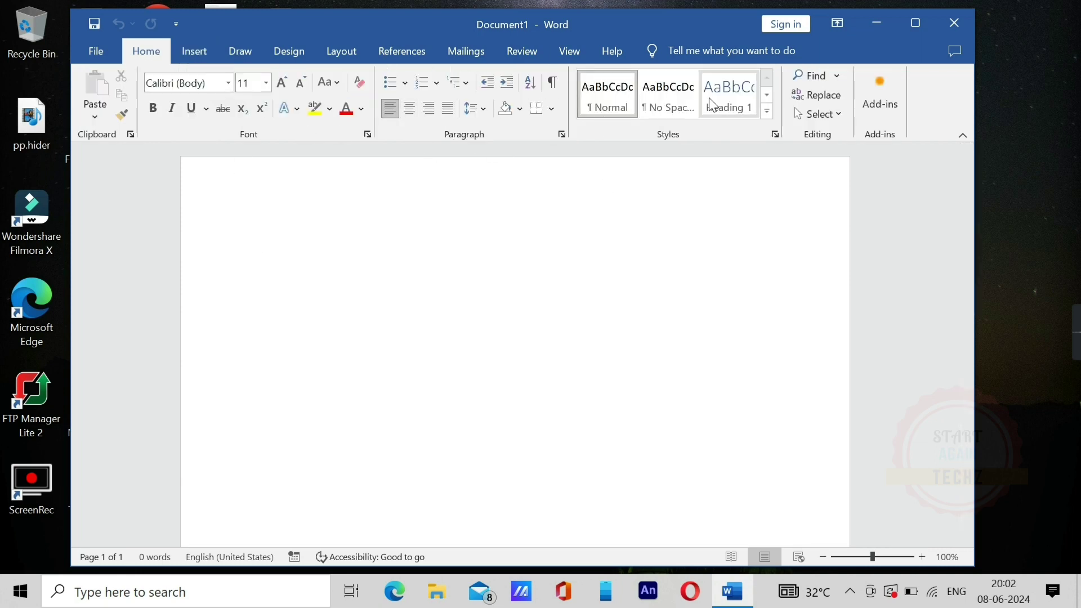
click(194, 51)
click(136, 51)
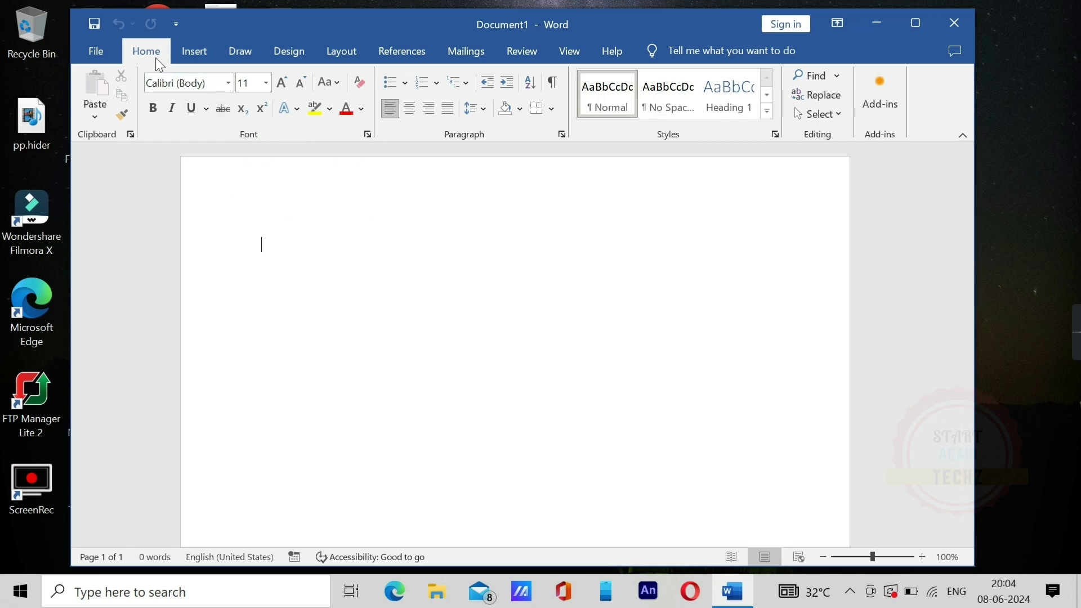
Step: Collapse and re-expand the ribbon, then set it to stay always shown
double_click(139, 50)
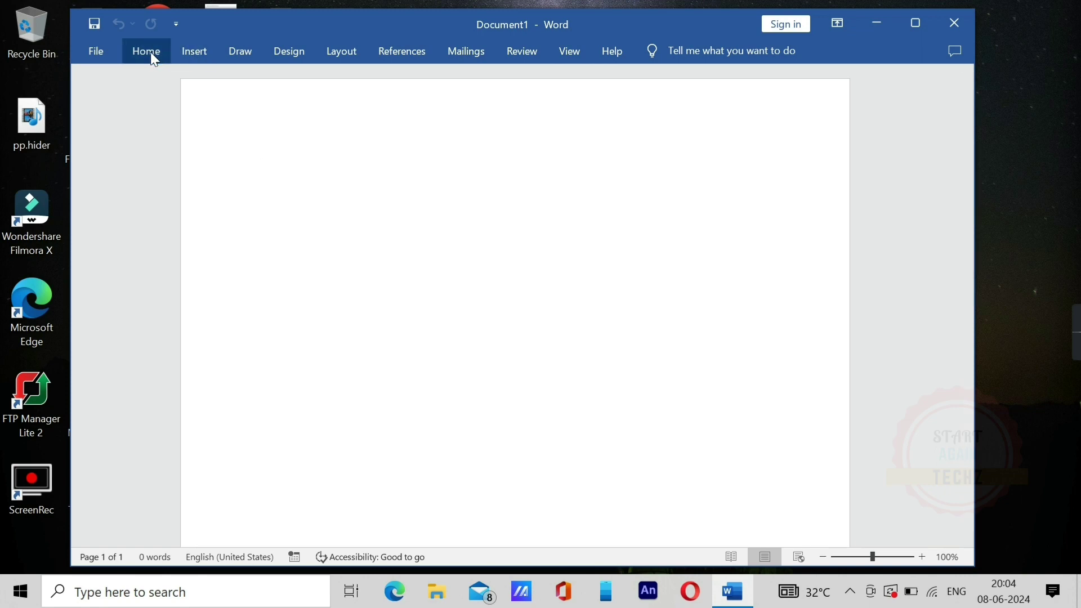
click(151, 55)
click(153, 59)
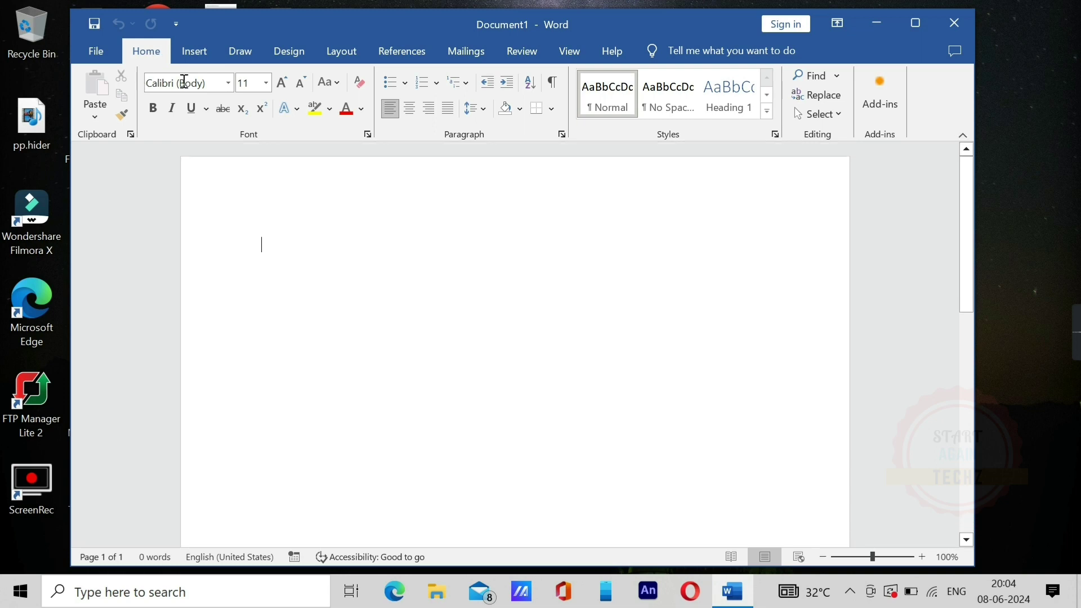
double_click(142, 51)
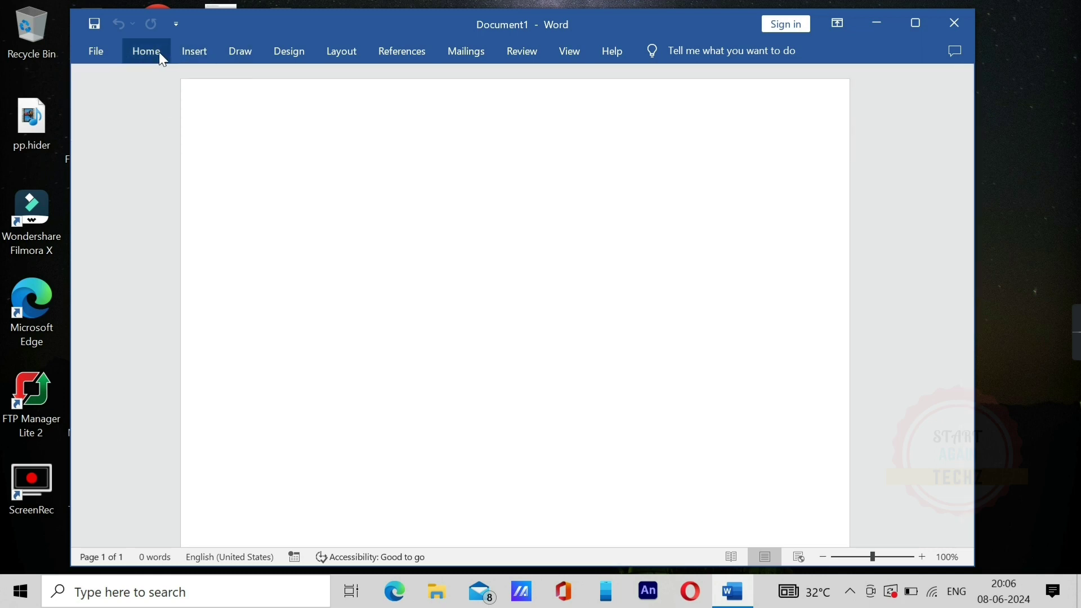
right_click(145, 51)
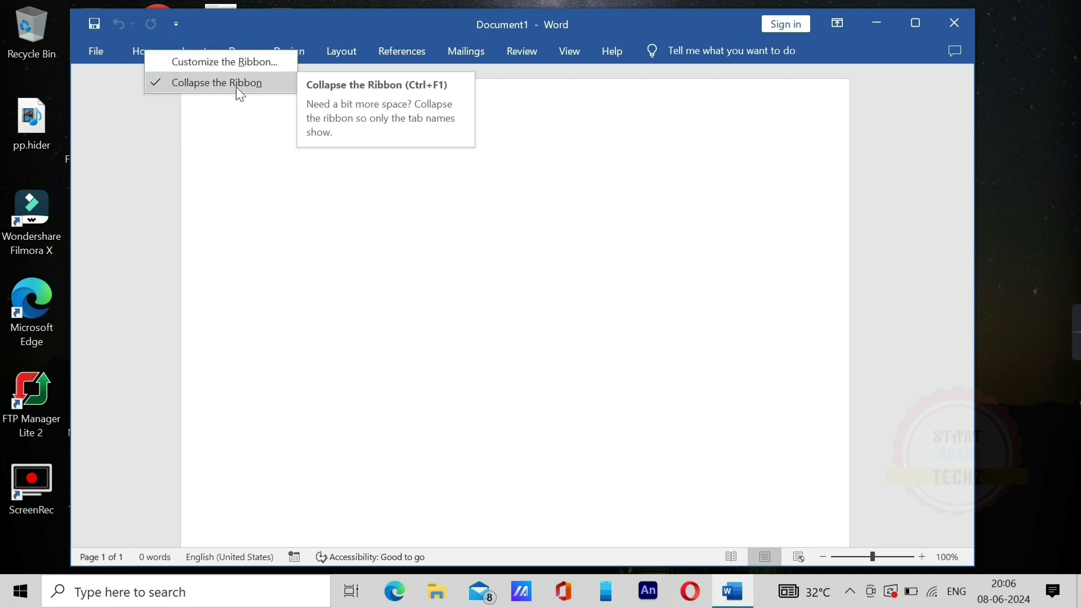
click(162, 84)
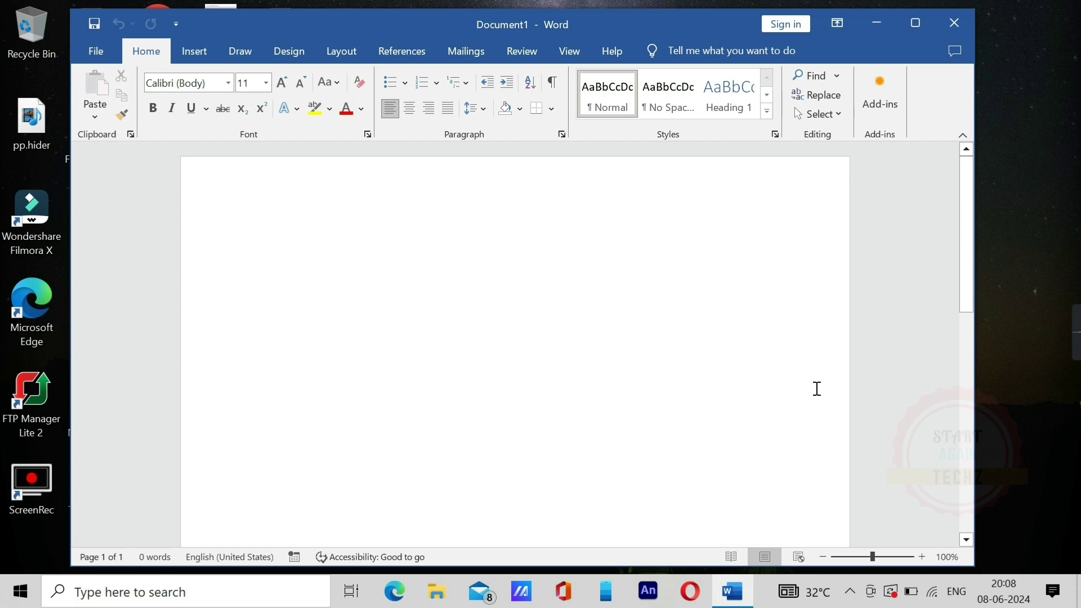
Step: Zoom the blank page in to about 404% with the status-bar zoom slider
mouse_move(967, 261)
mouse_down()
mouse_move(985, 427)
mouse_move(948, 374)
mouse_move(937, 312)
mouse_up()
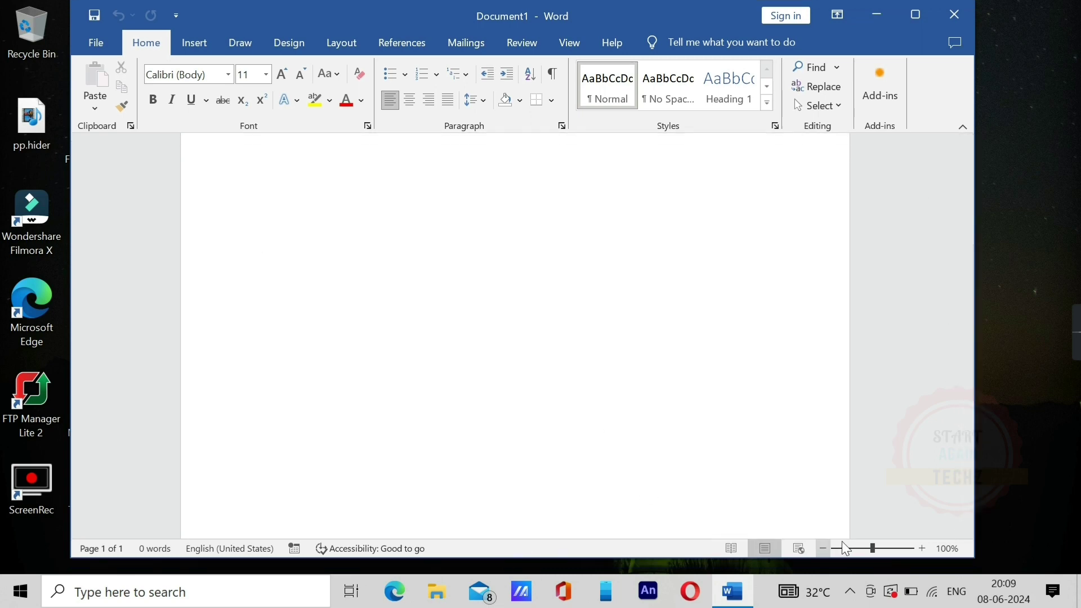
drag(873, 549, 904, 549)
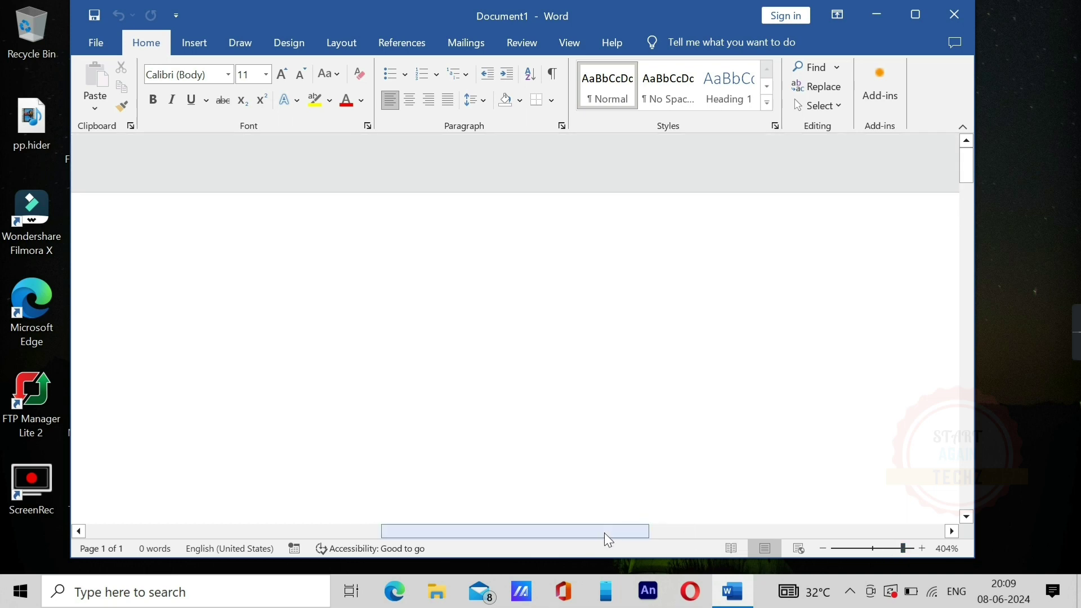
mouse_move(608, 530)
mouse_down()
mouse_move(354, 539)
mouse_move(907, 545)
mouse_move(335, 548)
mouse_up()
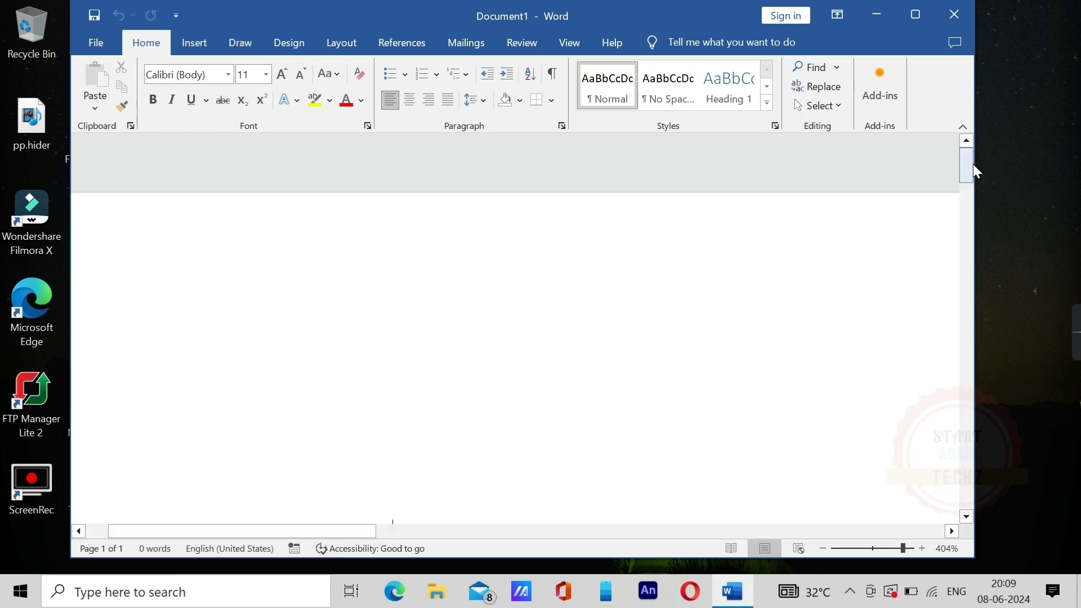
mouse_move(967, 165)
mouse_down()
mouse_move(965, 297)
mouse_move(971, 228)
mouse_up()
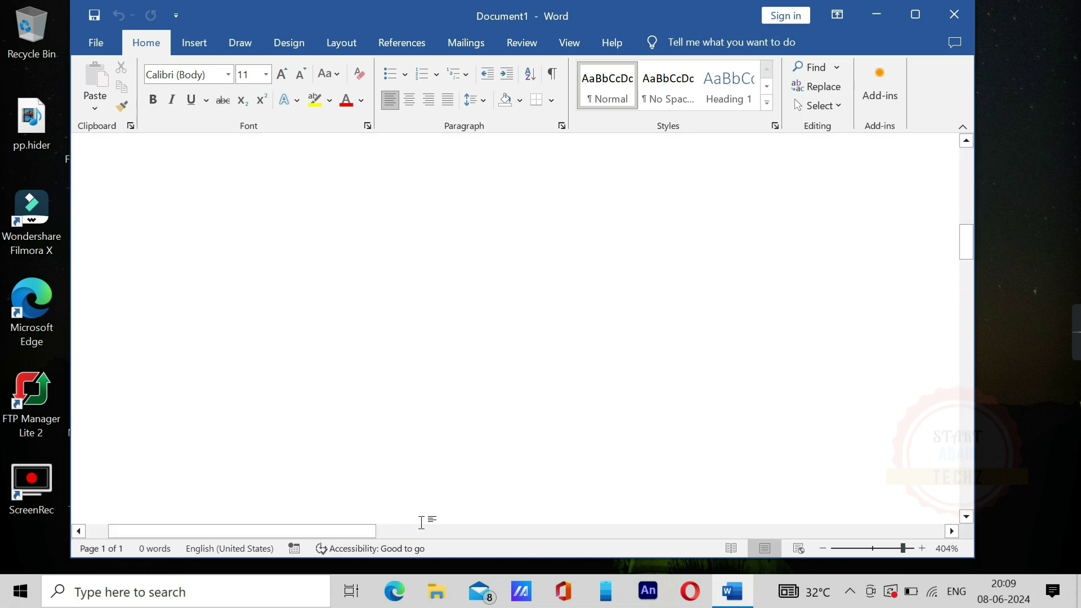
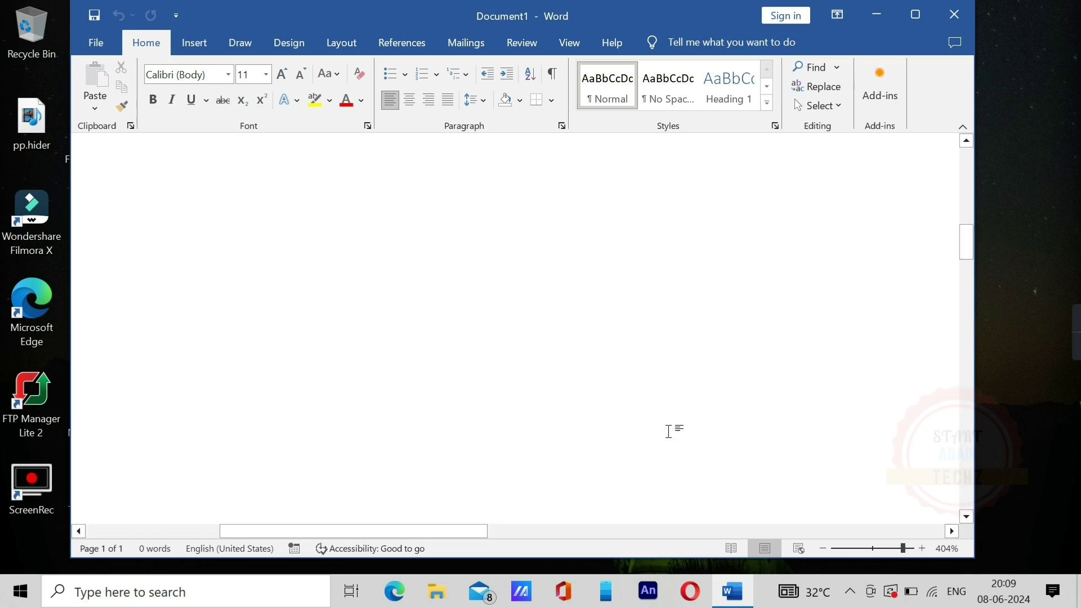
Step: Scroll back to the top of the empty Document1 page
scroll(717, 450, up, 5)
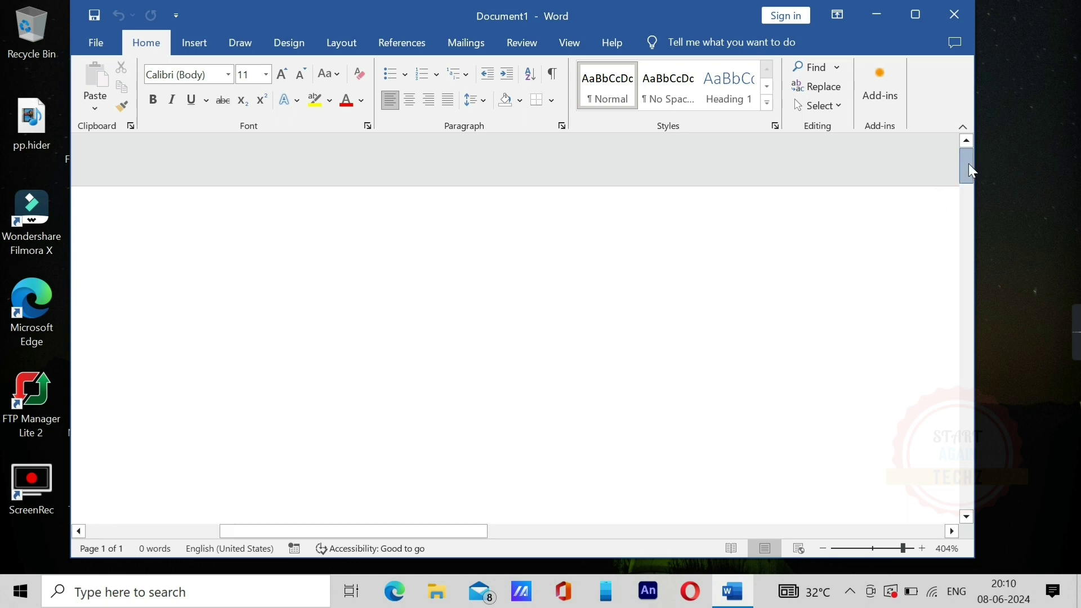
mouse_move(967, 164)
mouse_down()
mouse_move(956, 395)
mouse_move(742, 281)
mouse_up()
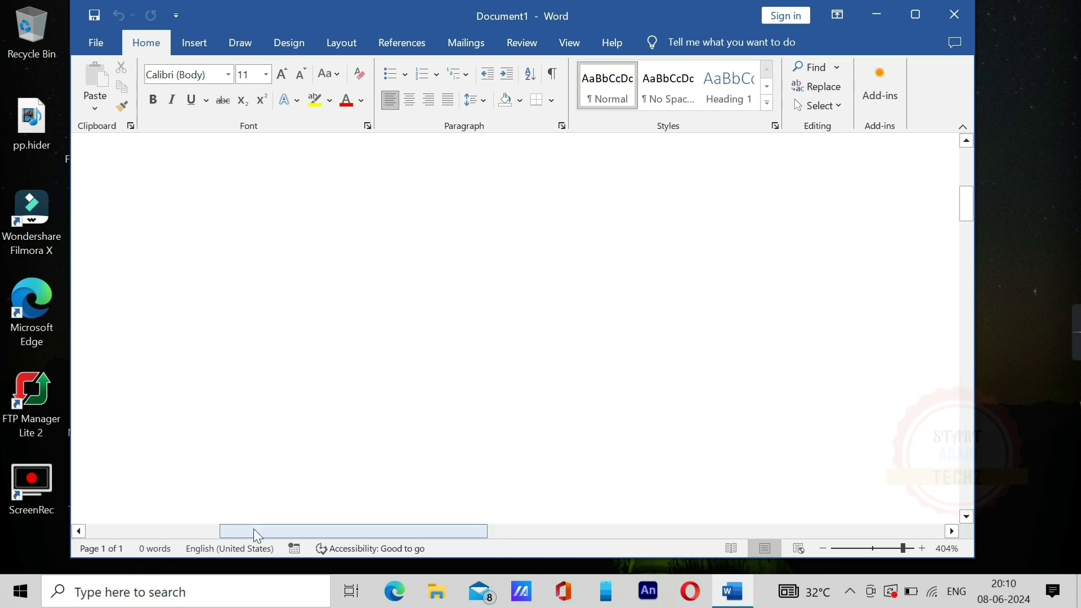
mouse_move(277, 534)
mouse_down()
mouse_move(150, 534)
mouse_move(540, 535)
mouse_move(119, 535)
mouse_up()
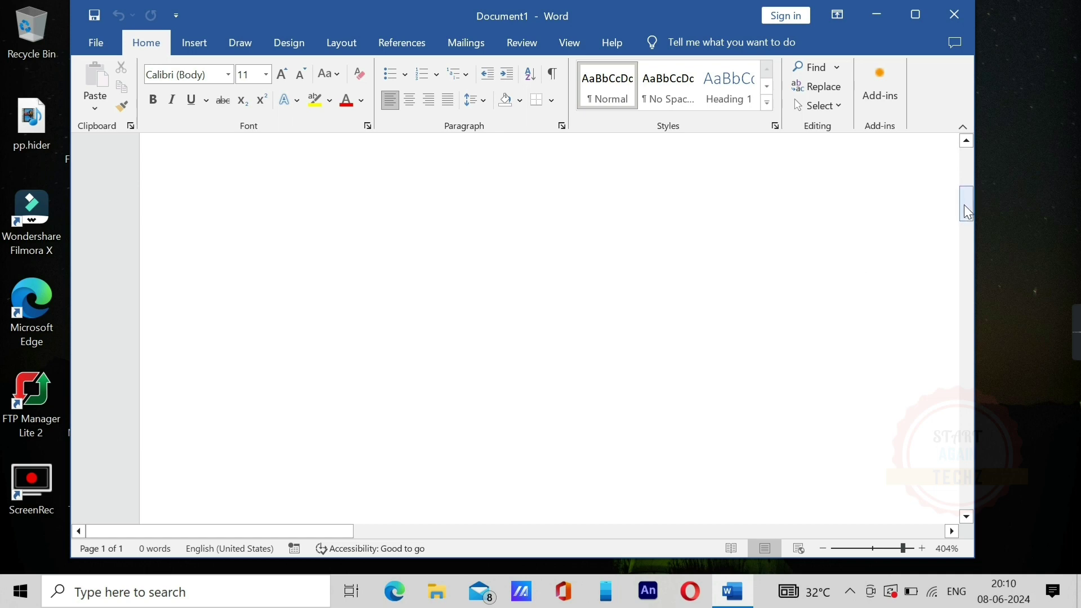
mouse_move(966, 205)
mouse_down()
mouse_move(985, 343)
mouse_move(964, 141)
mouse_up()
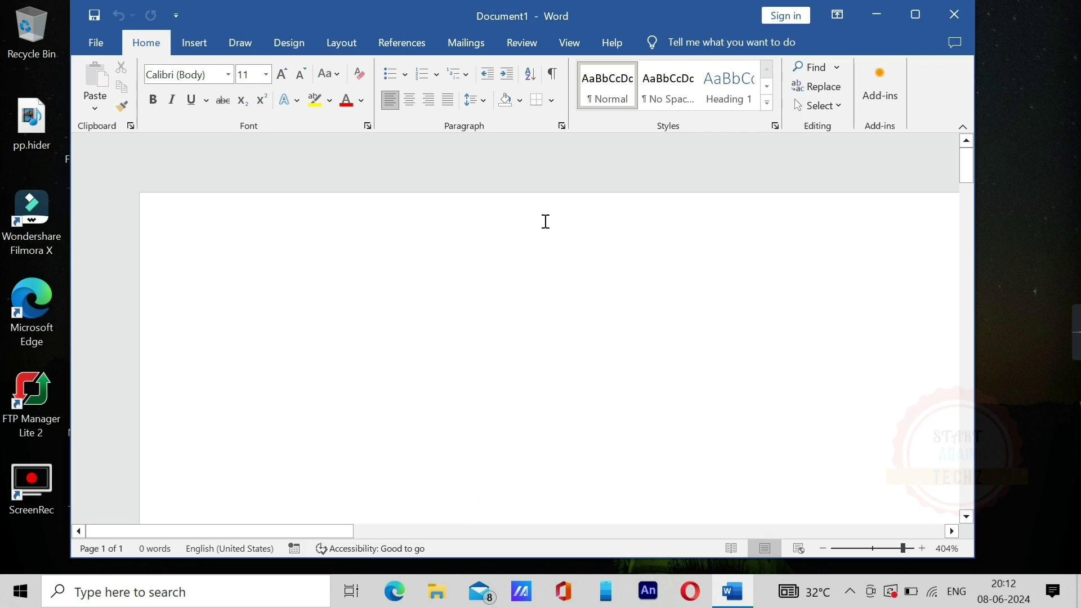
Step: Turn on the Ruler in the View tab's Show group
click(571, 43)
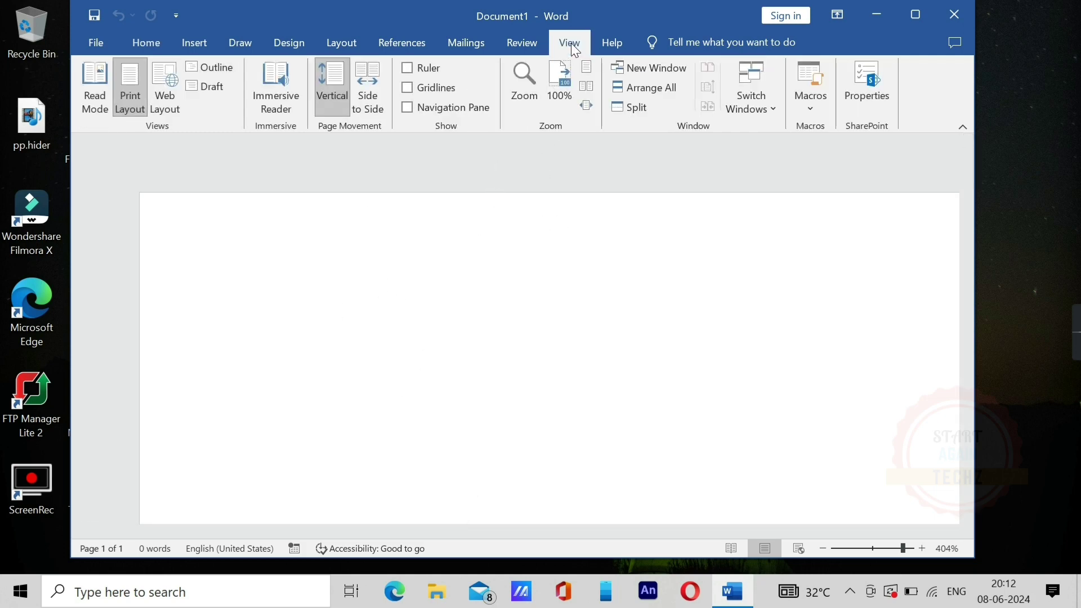
click(407, 68)
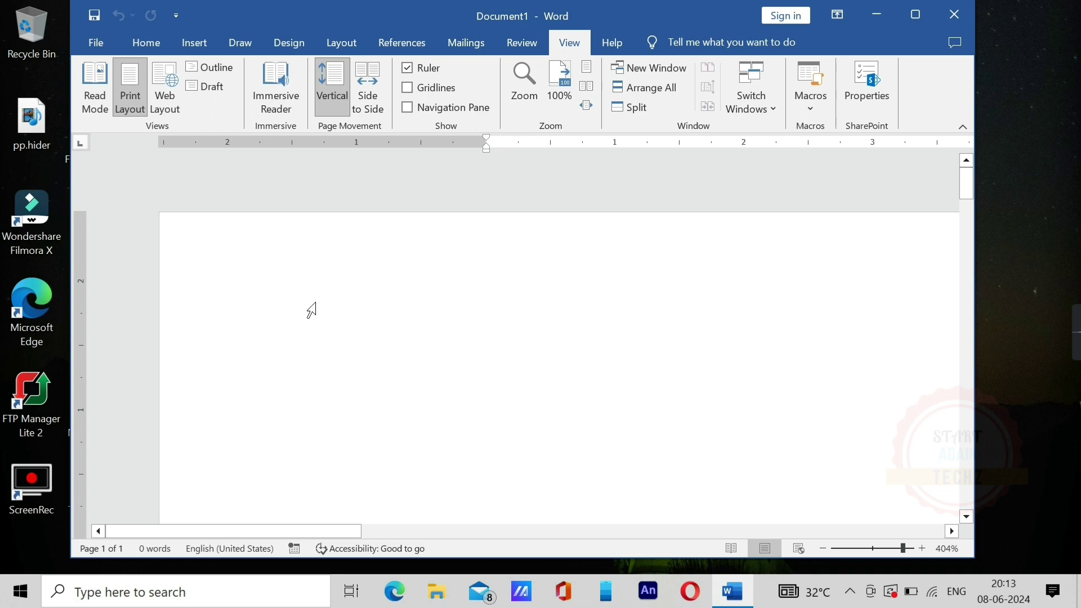
ctrl+scroll(312, 310, down, 20)
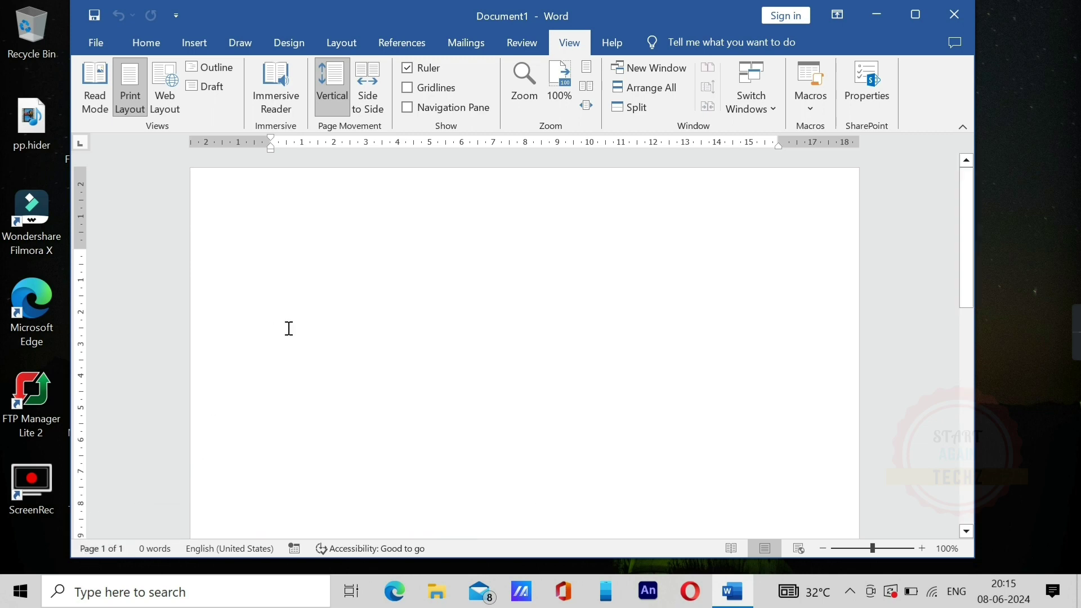
Step: Type 'jfdljdloie' and 'lldd' on two lines, leaving an empty line below
text(jfdljdloie)
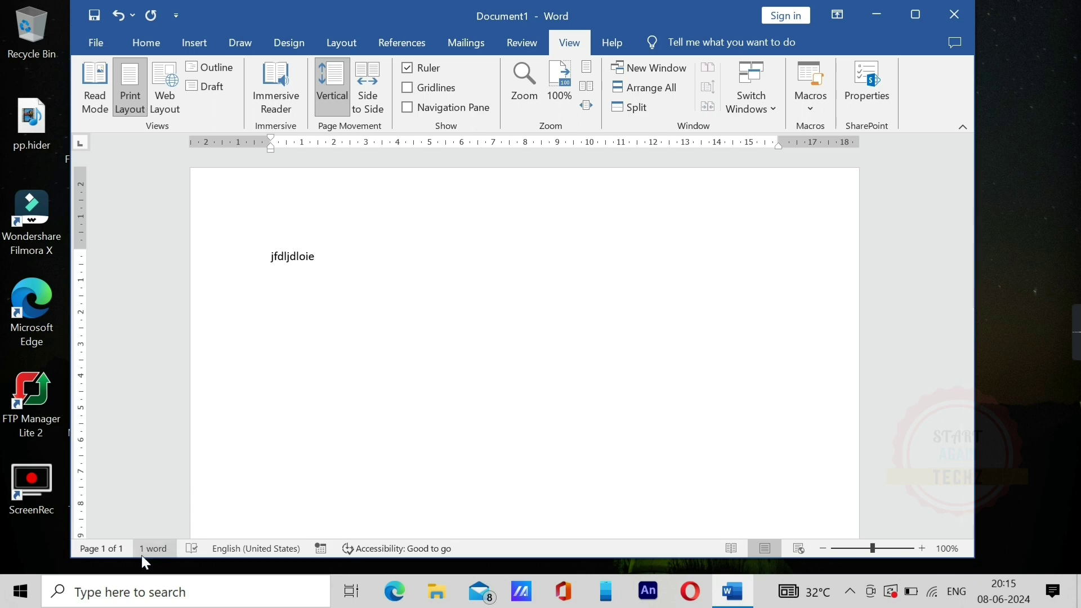
key(Return)
text(lldd)
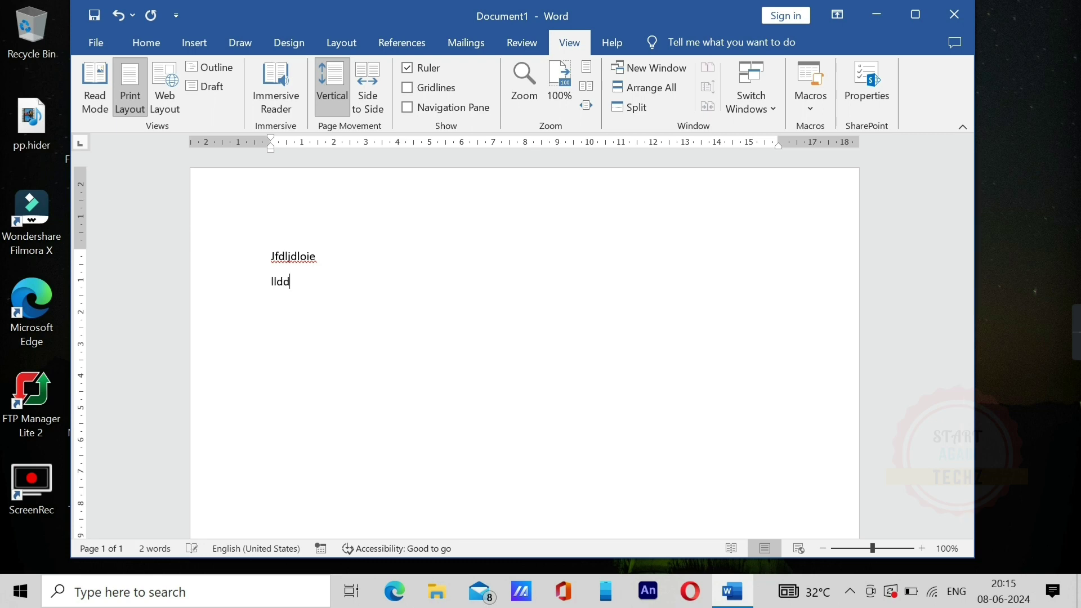
key(Return)
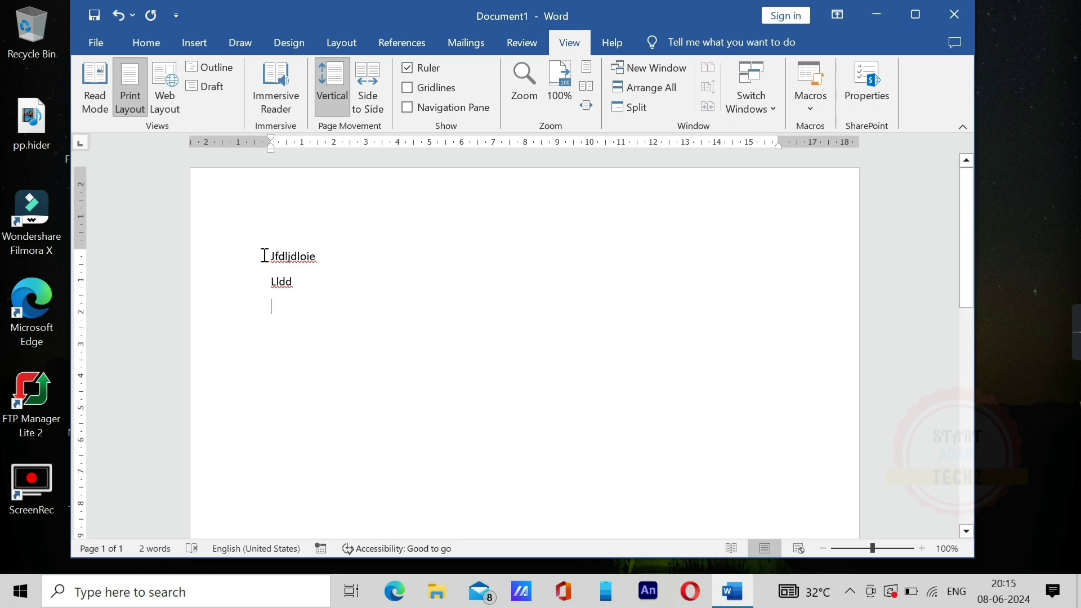
Step: Select the words Jfdljdloie and Lldd in turn, then return to the empty line
drag(265, 256, 321, 253)
double_click(287, 283)
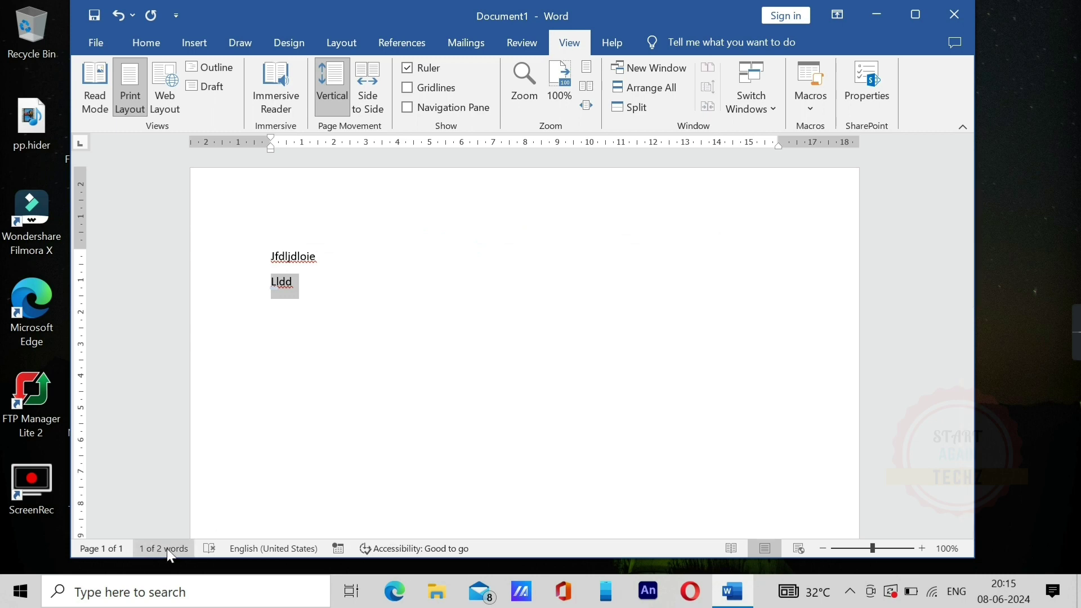
click(286, 431)
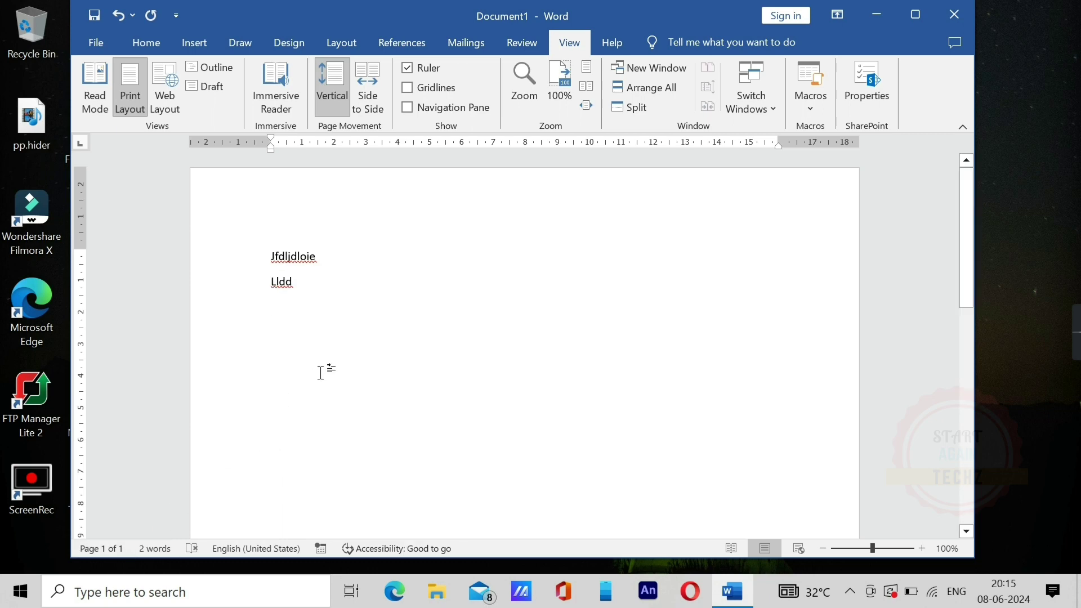
Step: Insert a page break after the text to create page 2, then return to page 1
key(ctrl+Return)
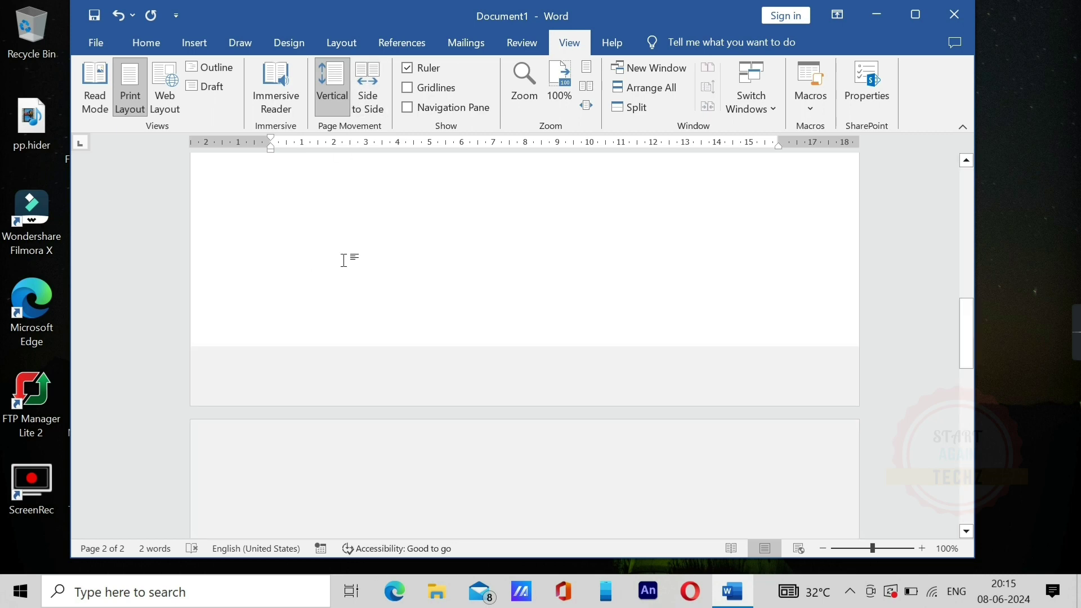
scroll(355, 268, up, 10)
scroll(345, 261, down, 5)
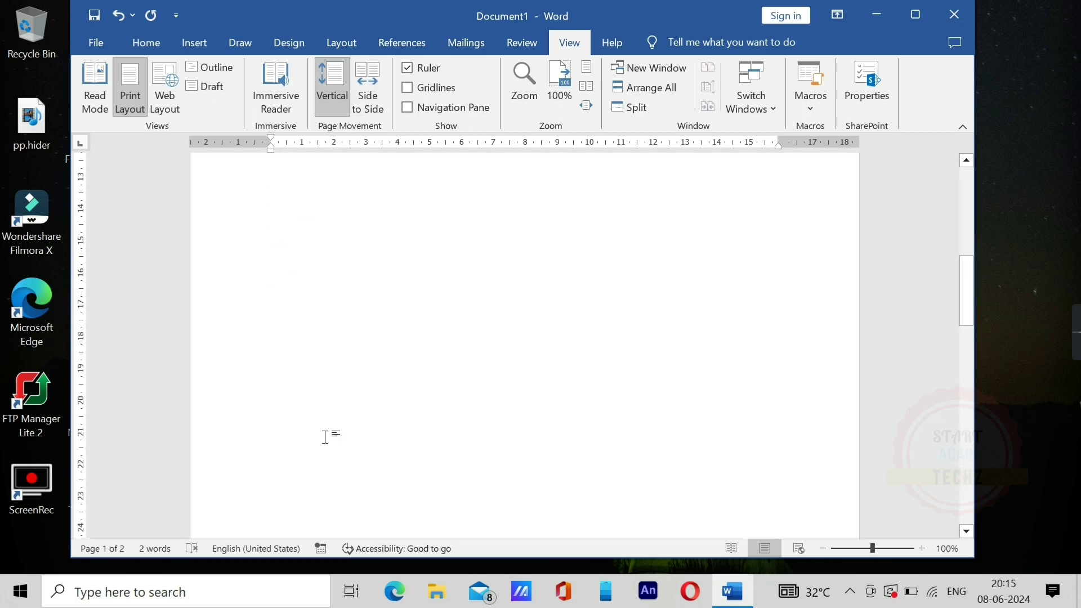
scroll(324, 436, down, 3)
scroll(321, 434, down, 3)
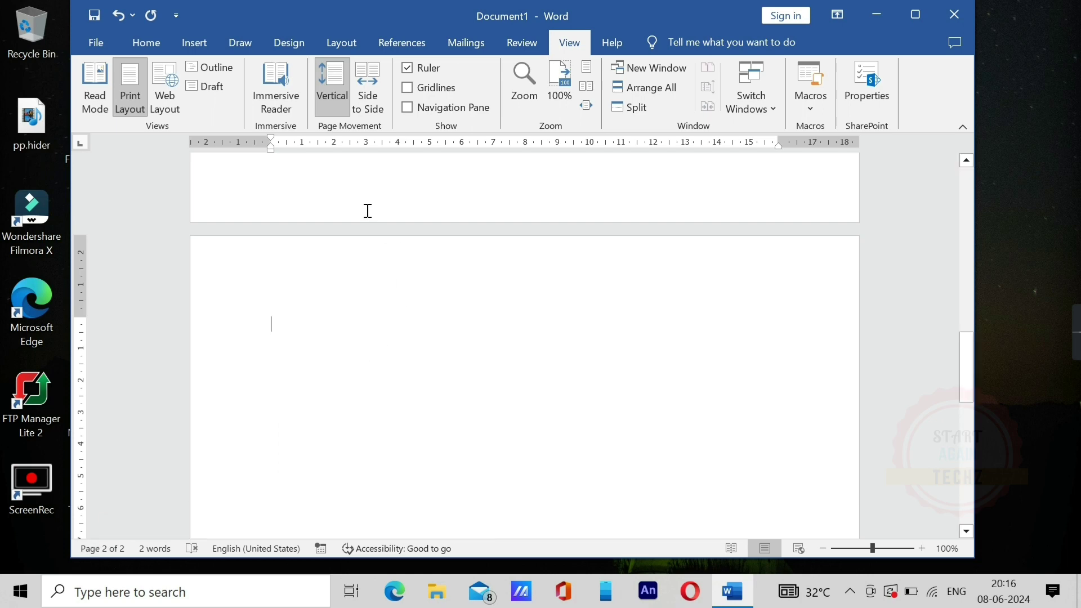
scroll(367, 210, up, 3)
scroll(365, 208, up, 10)
scroll(364, 209, up, 3)
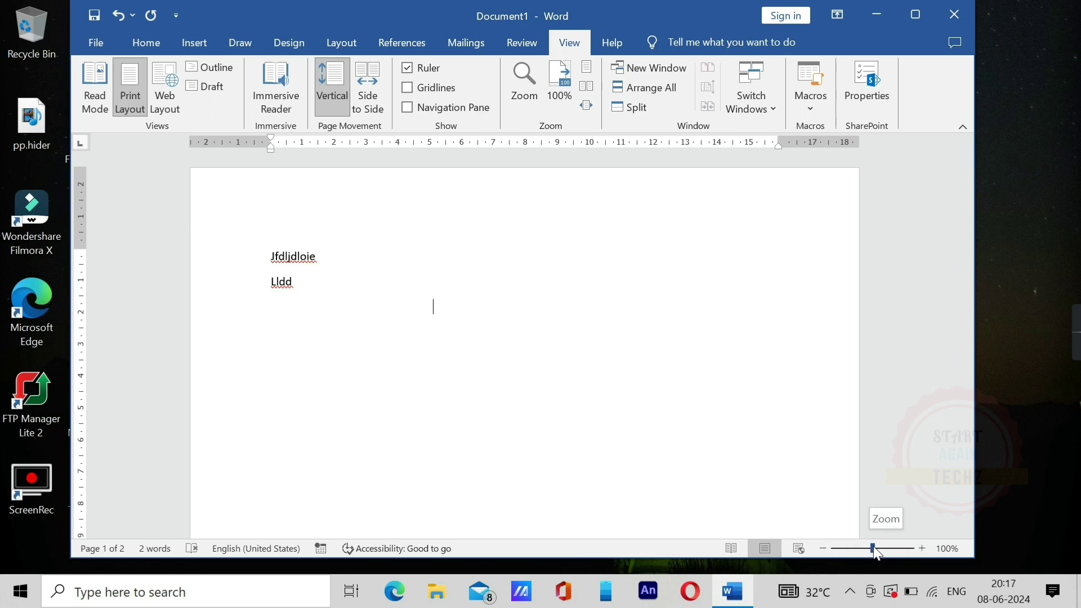
Step: Try zooms of 170%, 500% and 10%, settle on 120%, and maximize the window
click(924, 548)
click(924, 548)
click(924, 548)
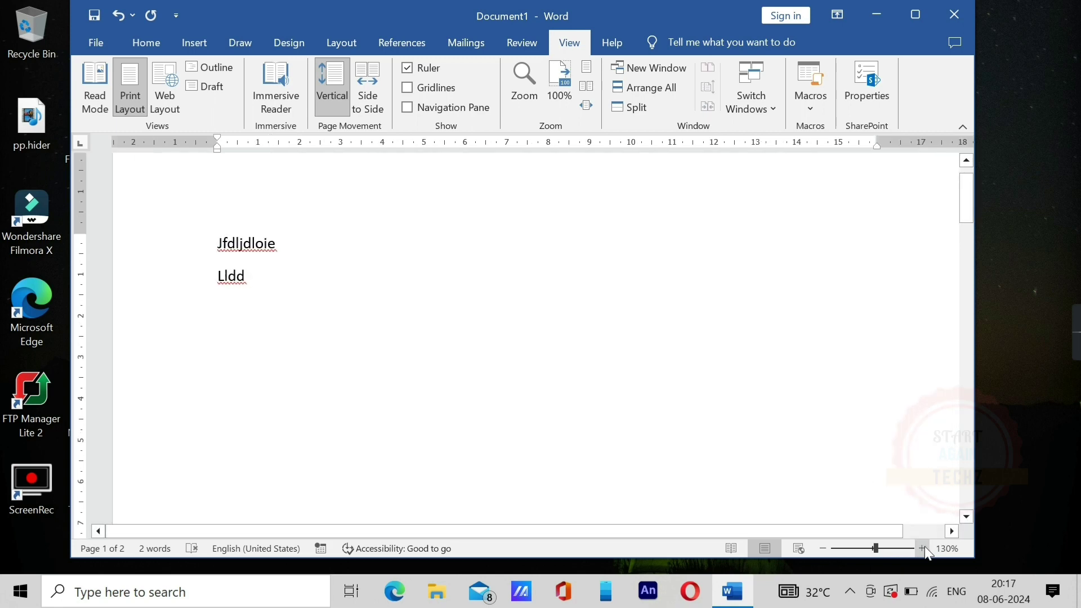
click(924, 547)
click(924, 547)
click(924, 547)
click(924, 547)
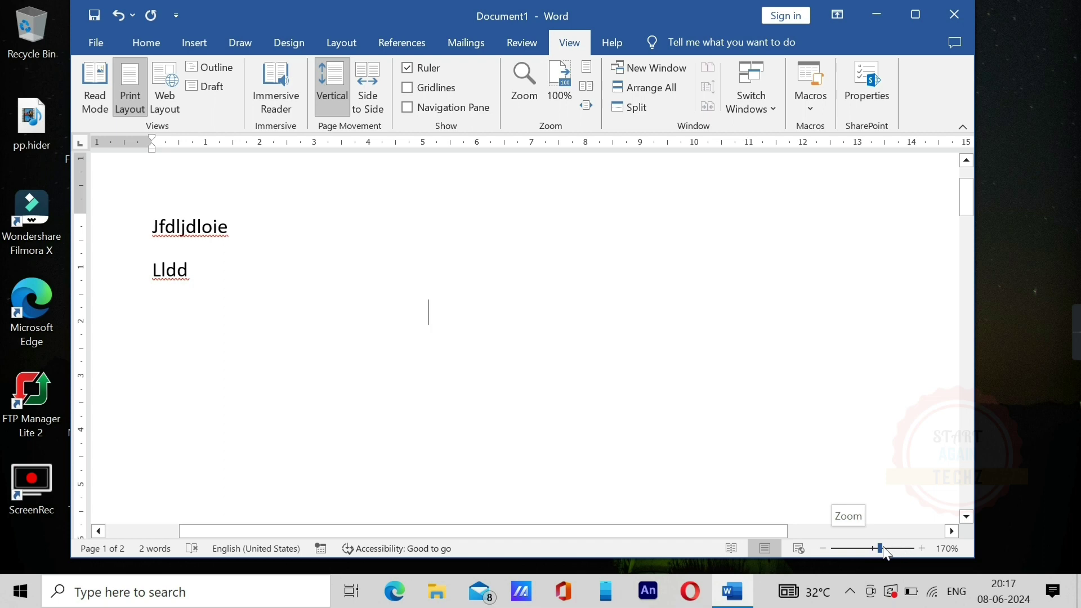
drag(882, 551, 917, 553)
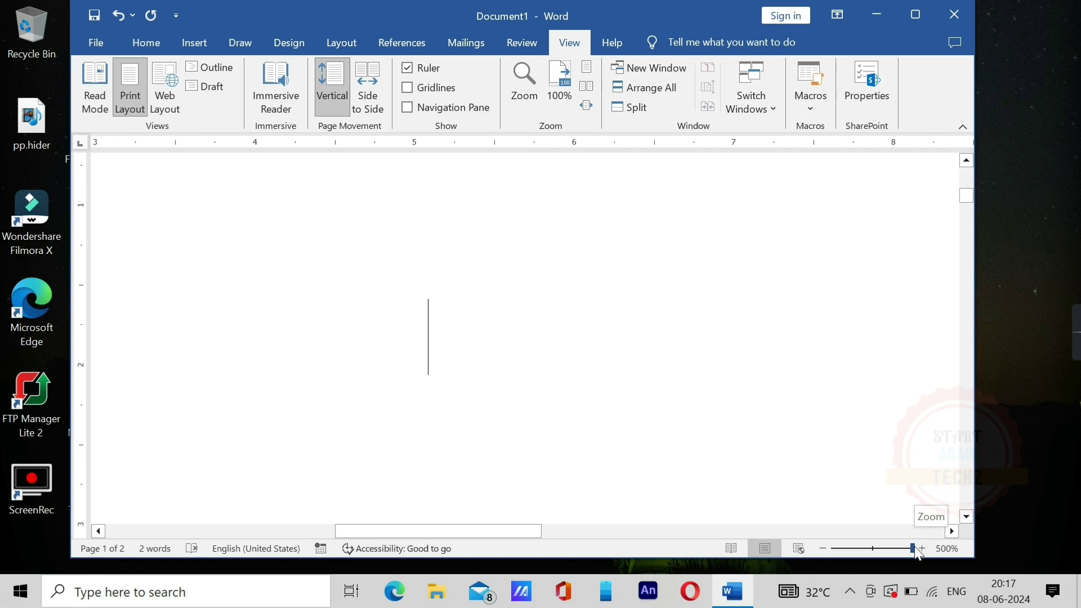
drag(918, 554, 833, 557)
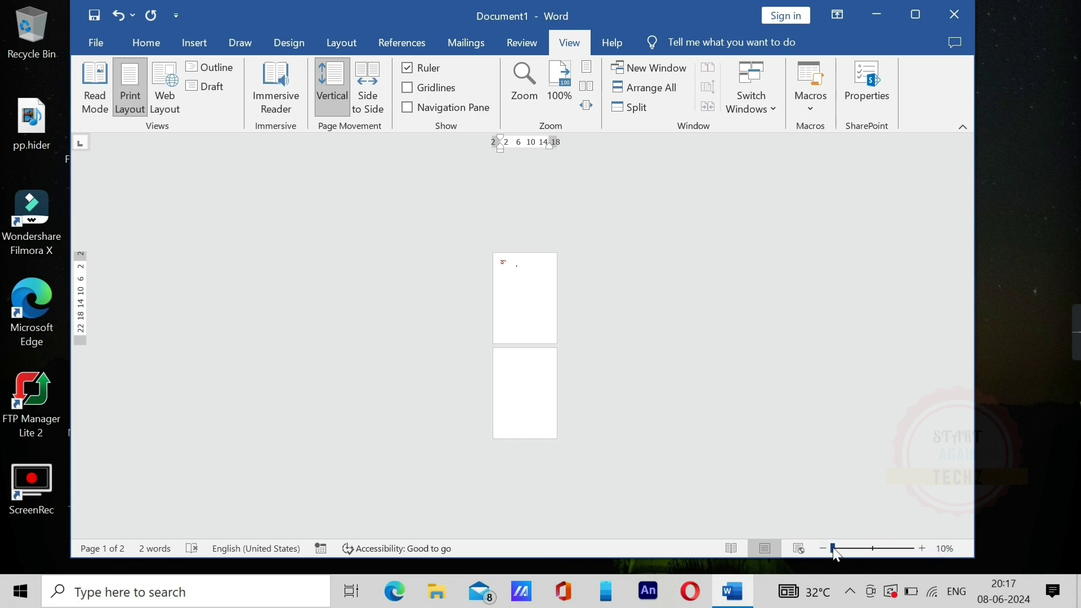
drag(833, 549, 873, 548)
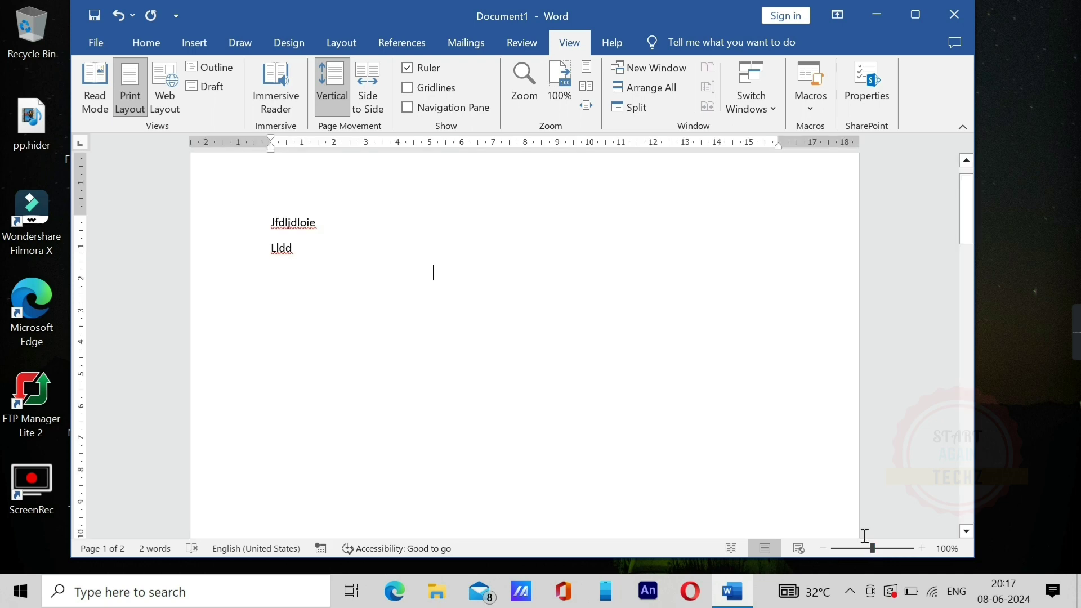
click(922, 548)
click(922, 548)
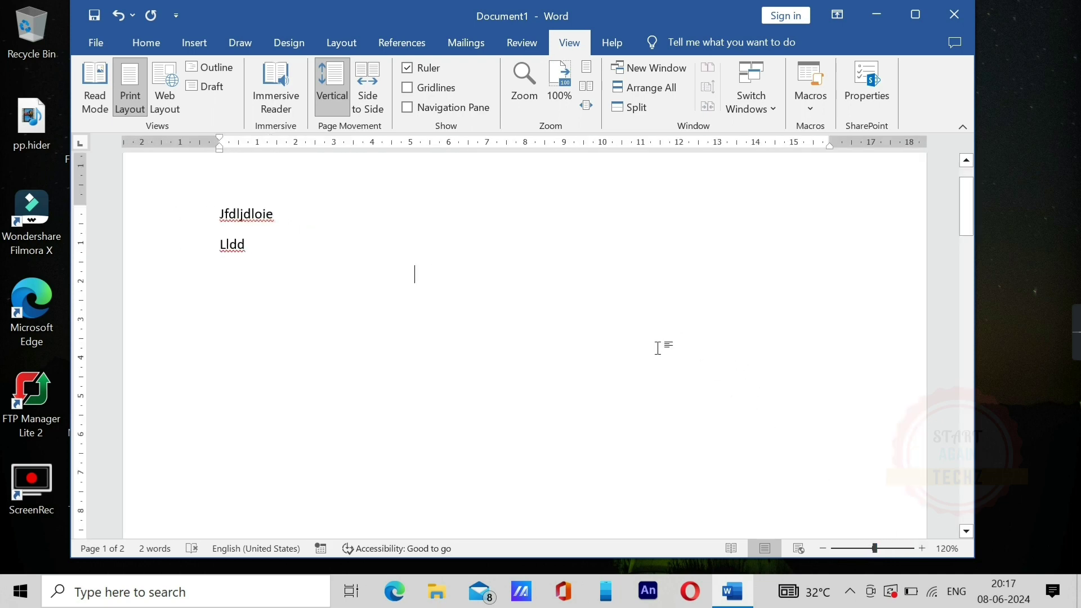
key(super+Up)
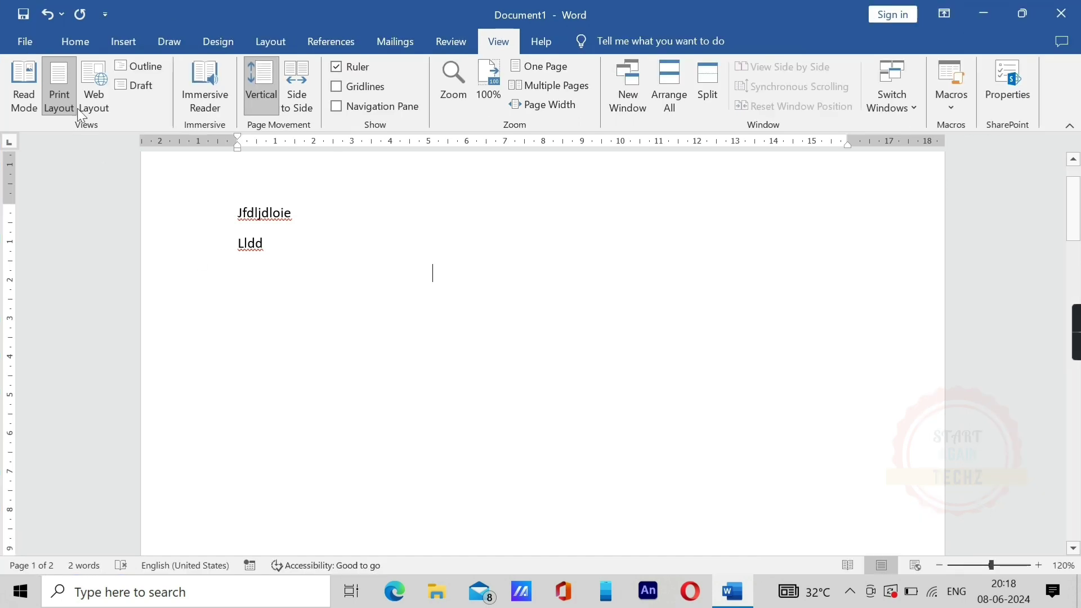
Step: Create a new Blank document from File > New
click(25, 42)
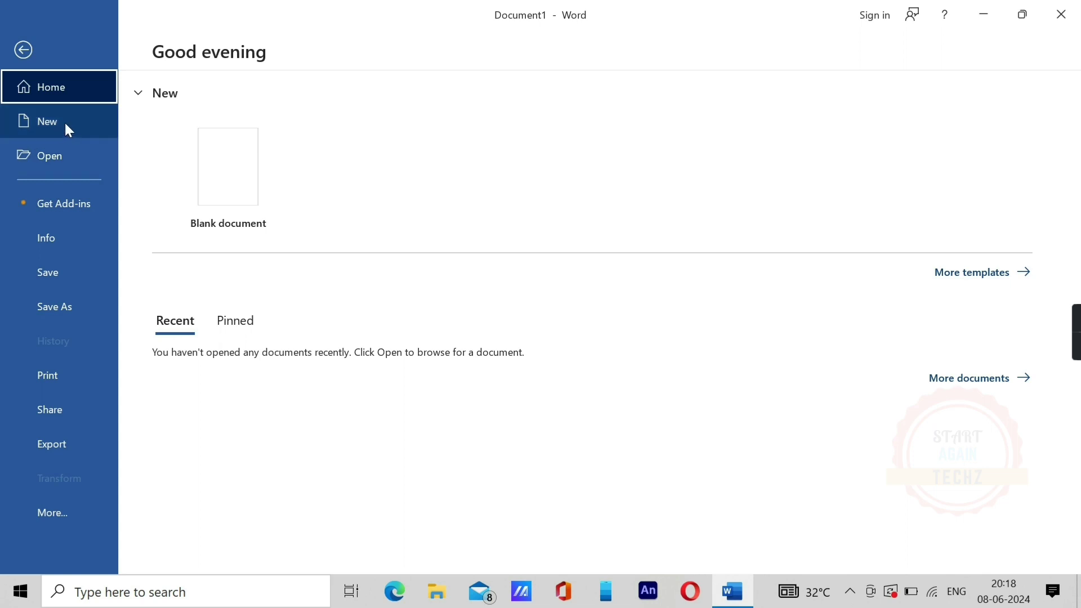
click(66, 124)
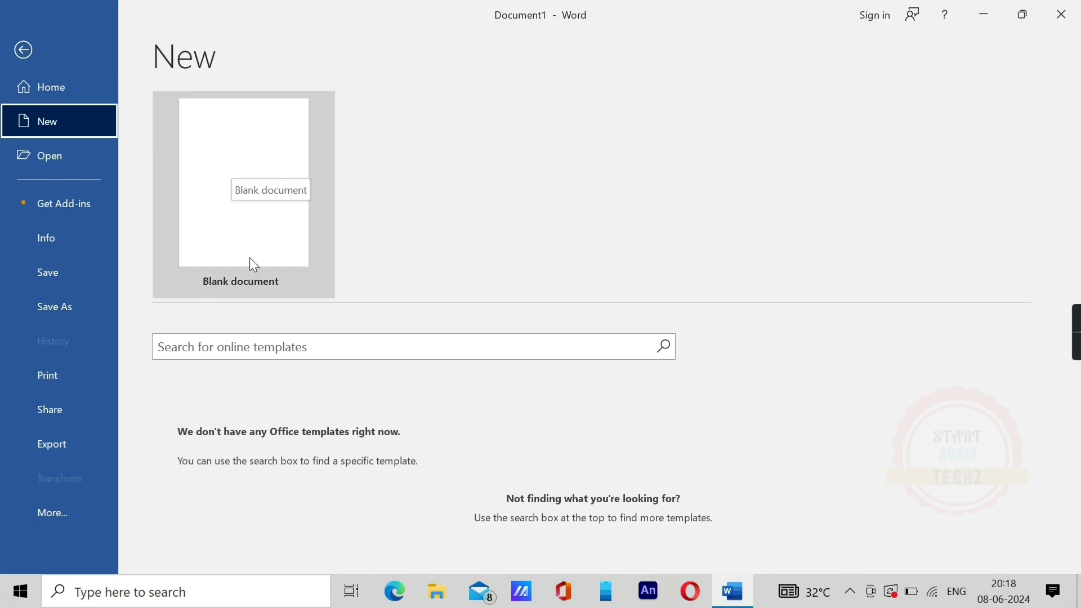
click(217, 151)
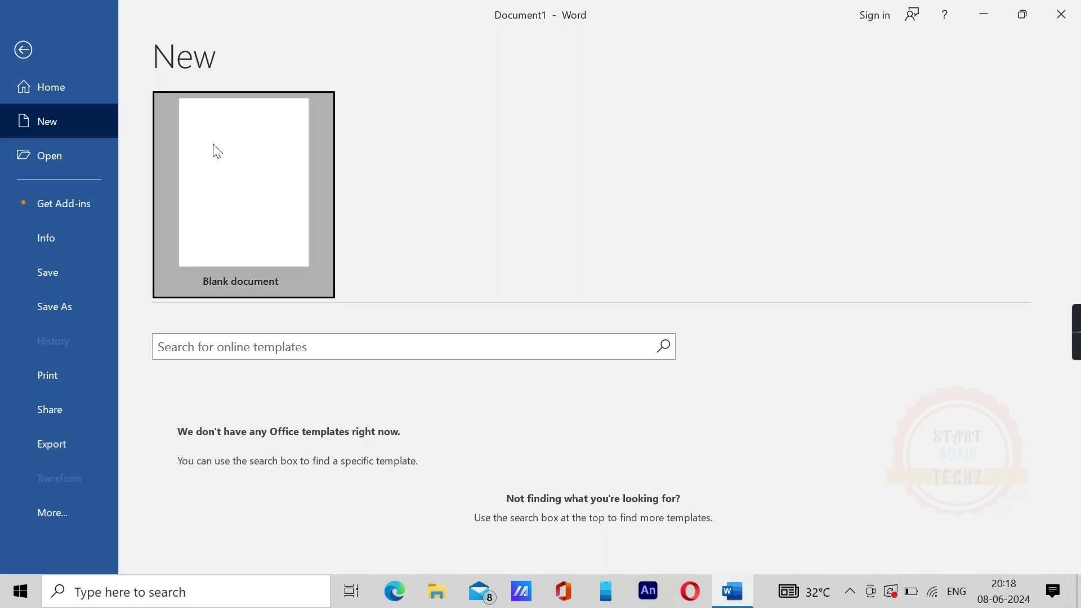
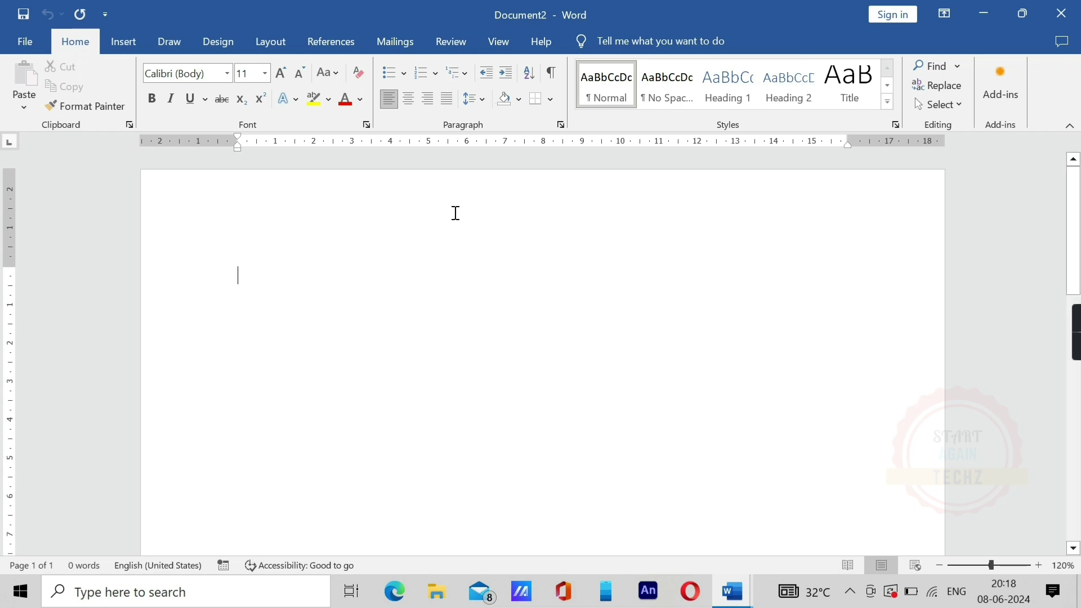
Step: Close Document2, then open my word.docx from the Desktop through File > Open > Browse
click(1064, 21)
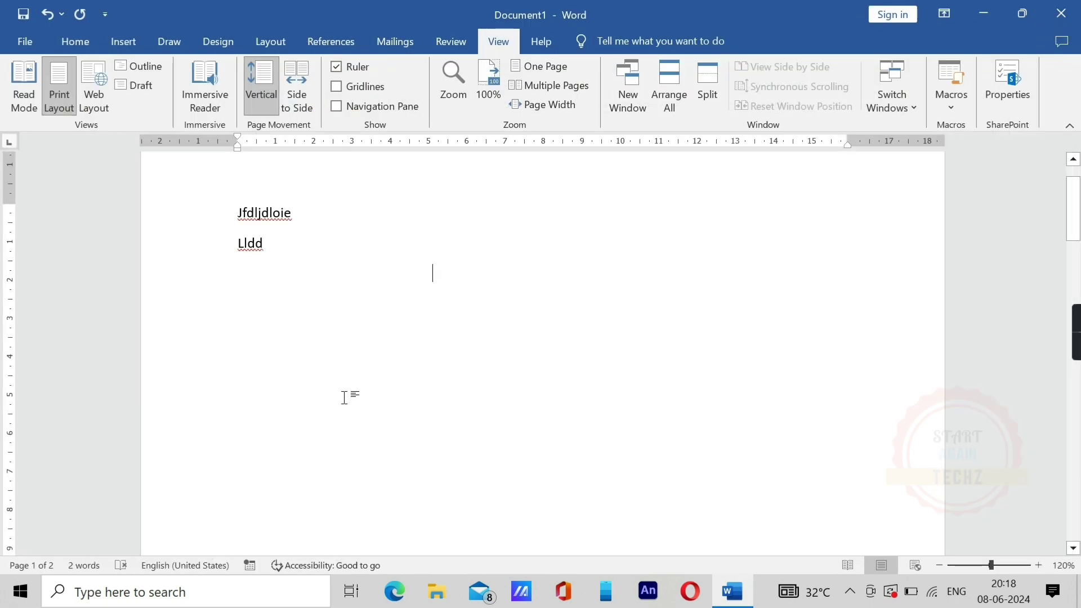
click(28, 44)
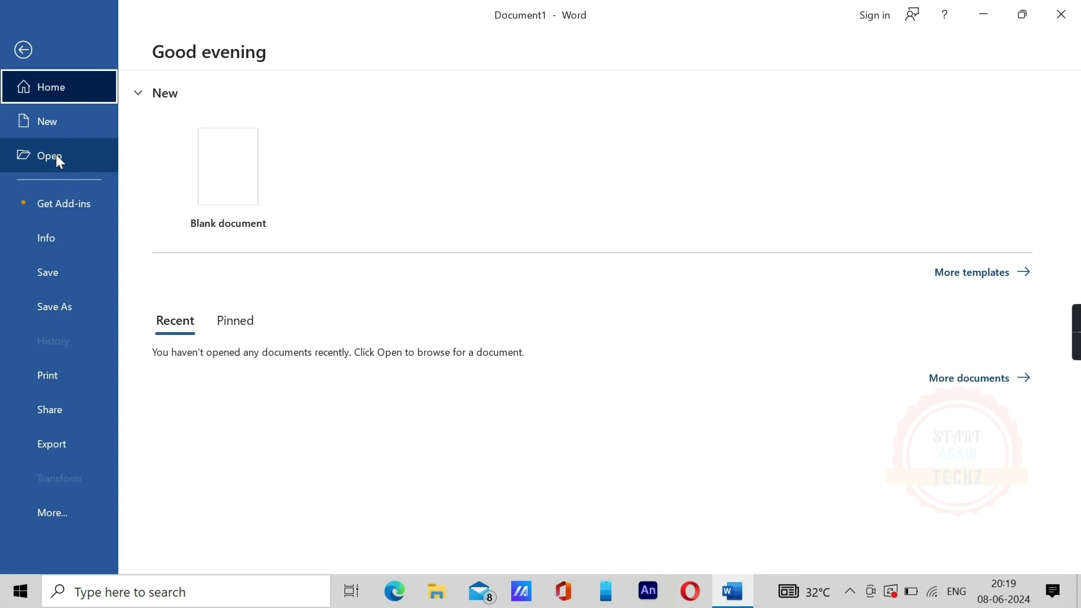
click(59, 161)
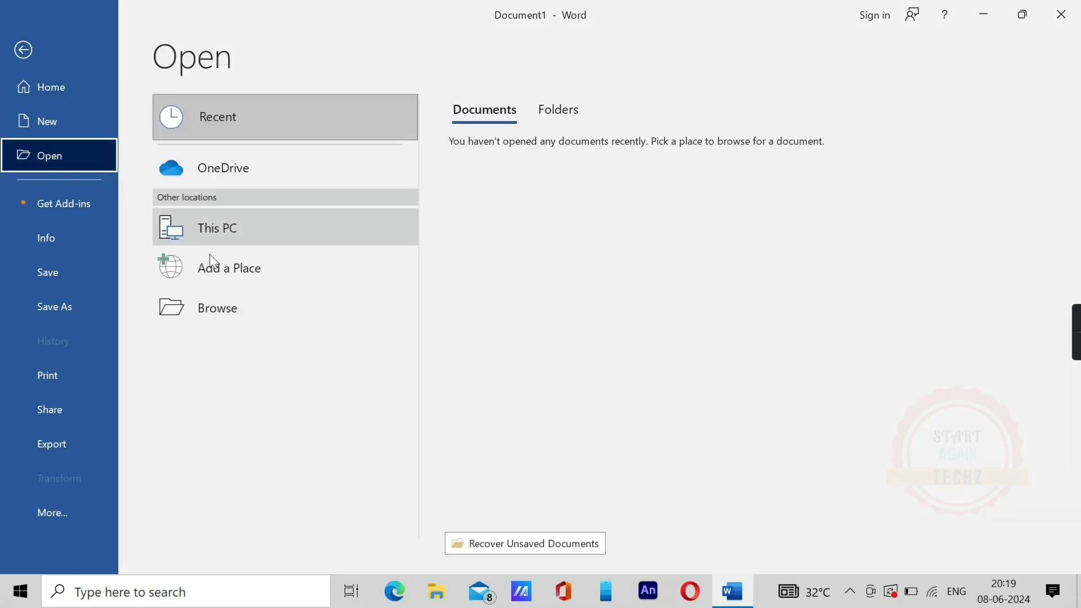
click(218, 311)
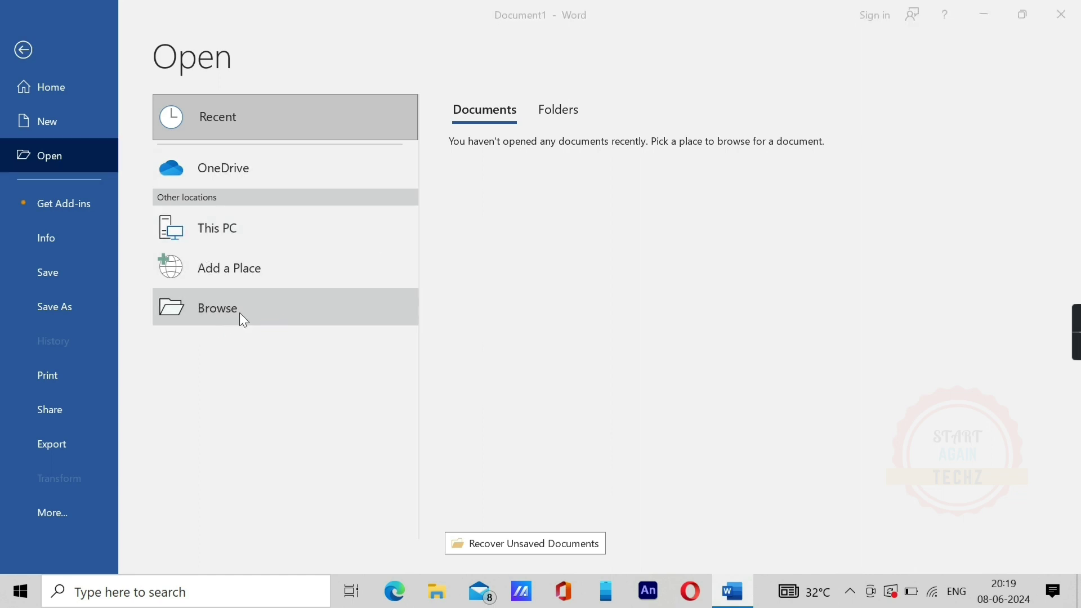
scroll(124, 114, up, 3)
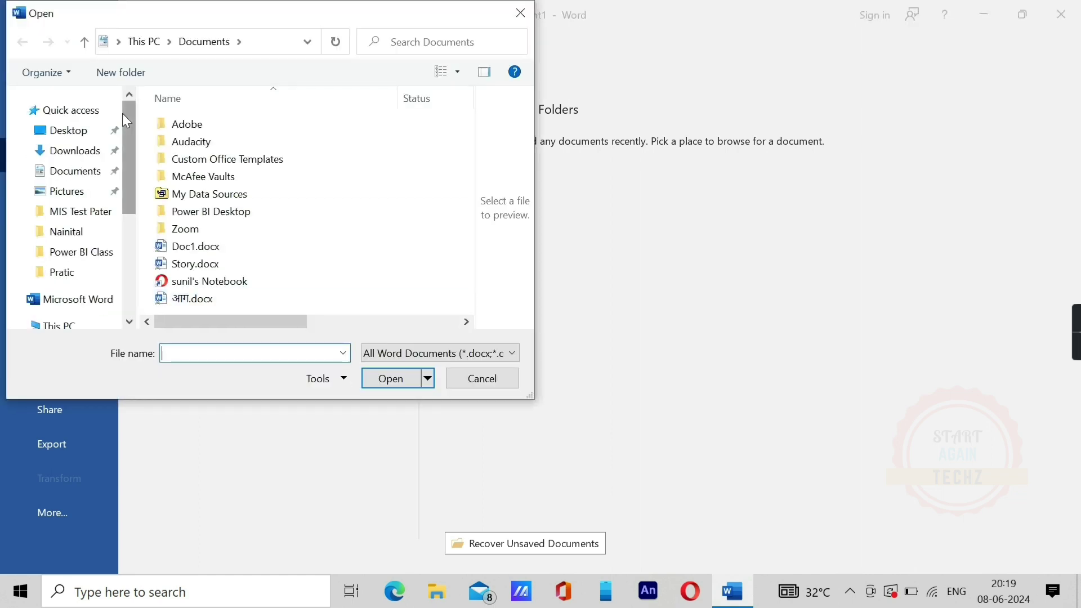
click(67, 130)
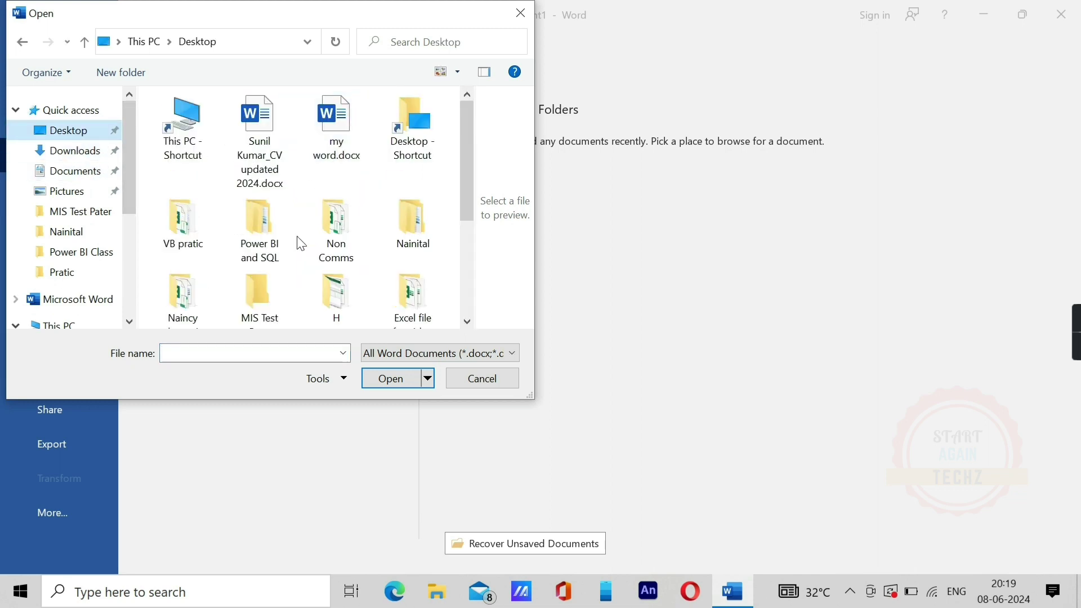
click(341, 119)
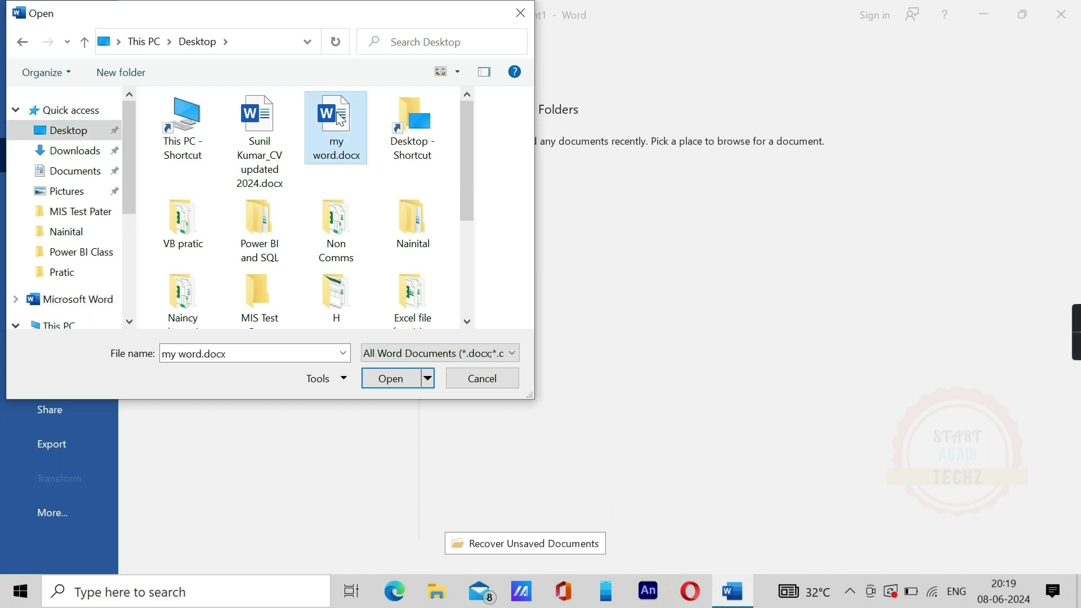
click(398, 383)
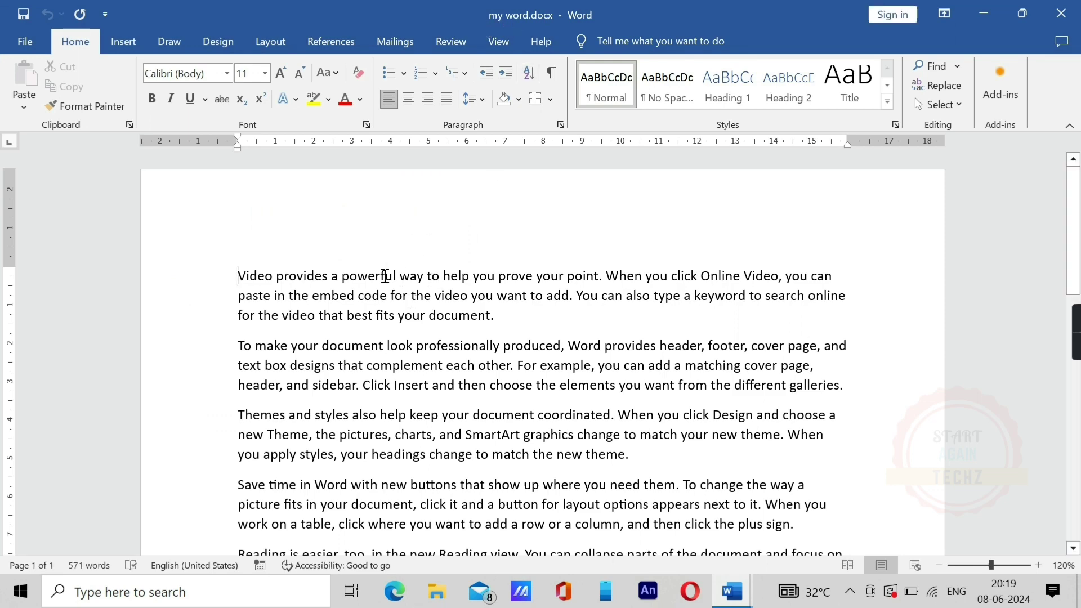
Step: Switch back to Document1 with Alt+Tab and close the my word.docx window
scroll(459, 231, down, 3)
key(alt+Tab)
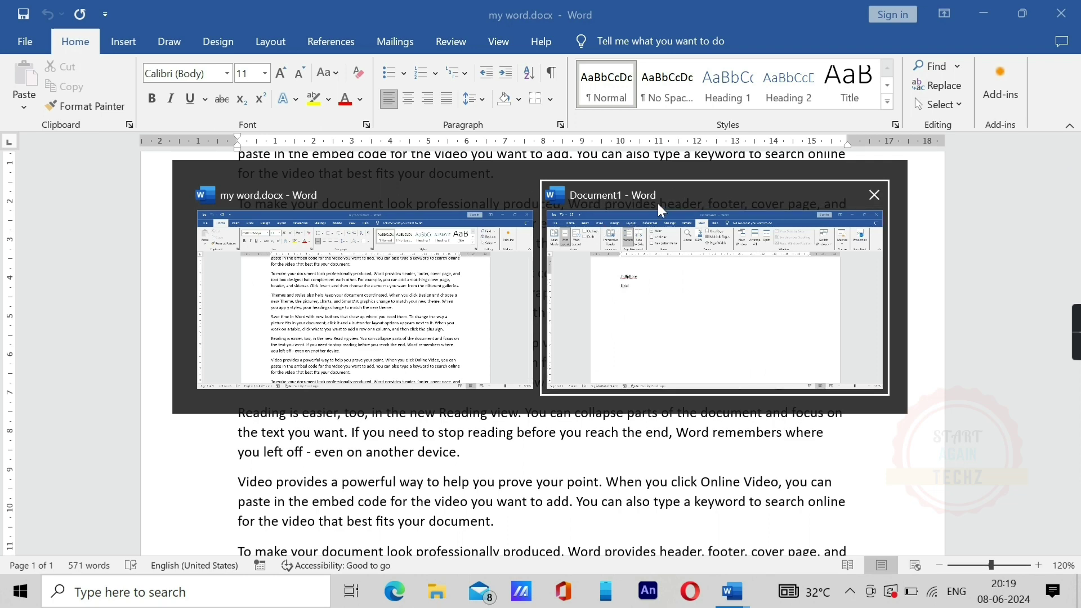
mouse_move(365, 287)
key(Return)
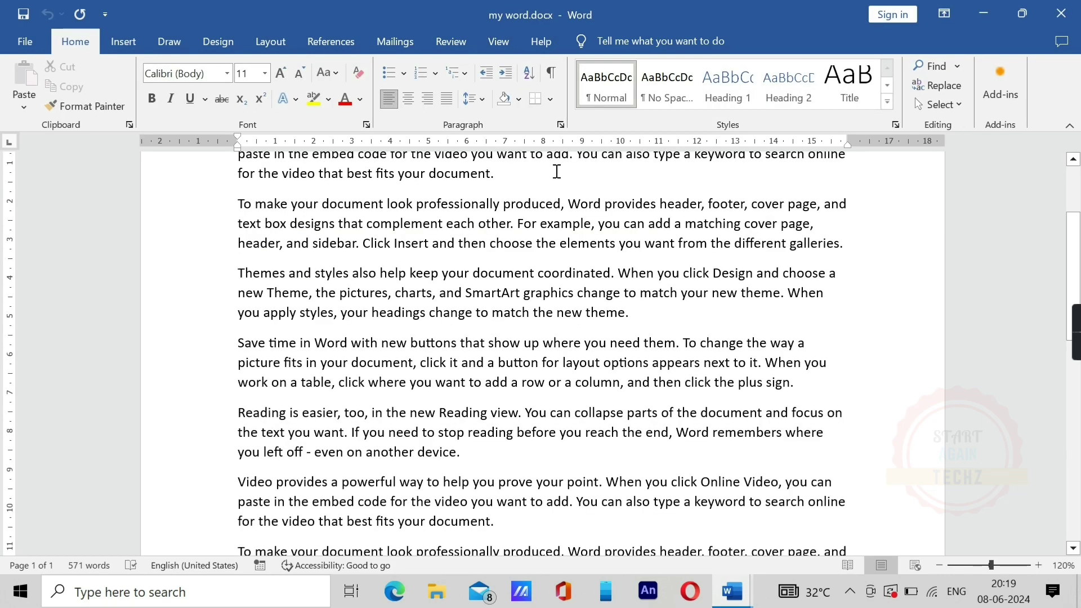
click(1060, 22)
Step: Replace Document1's two lines with the =rand() command
triple_click(208, 214)
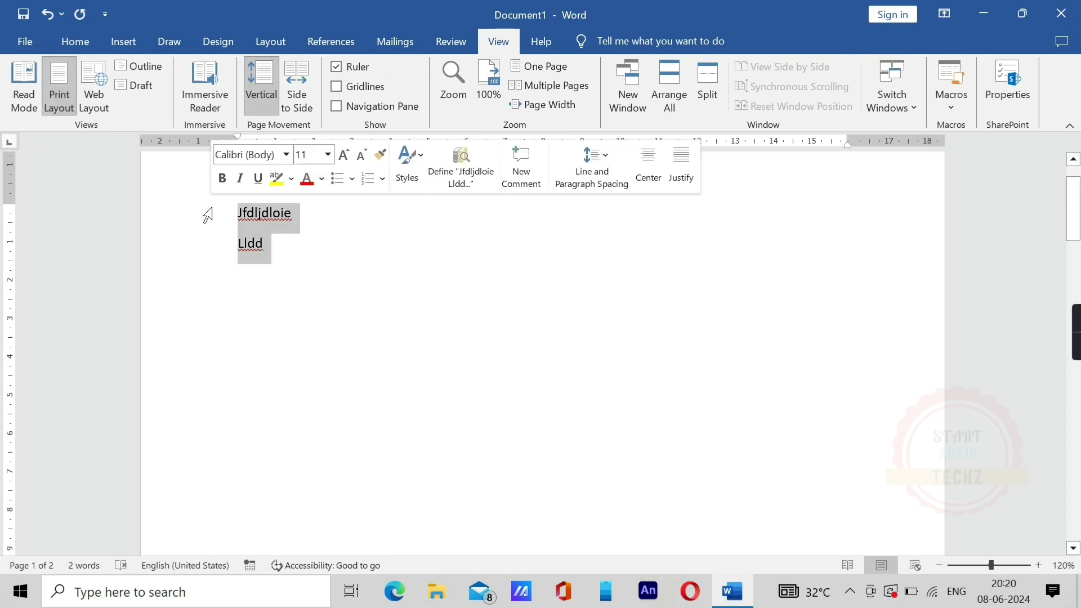
key(BackSpace)
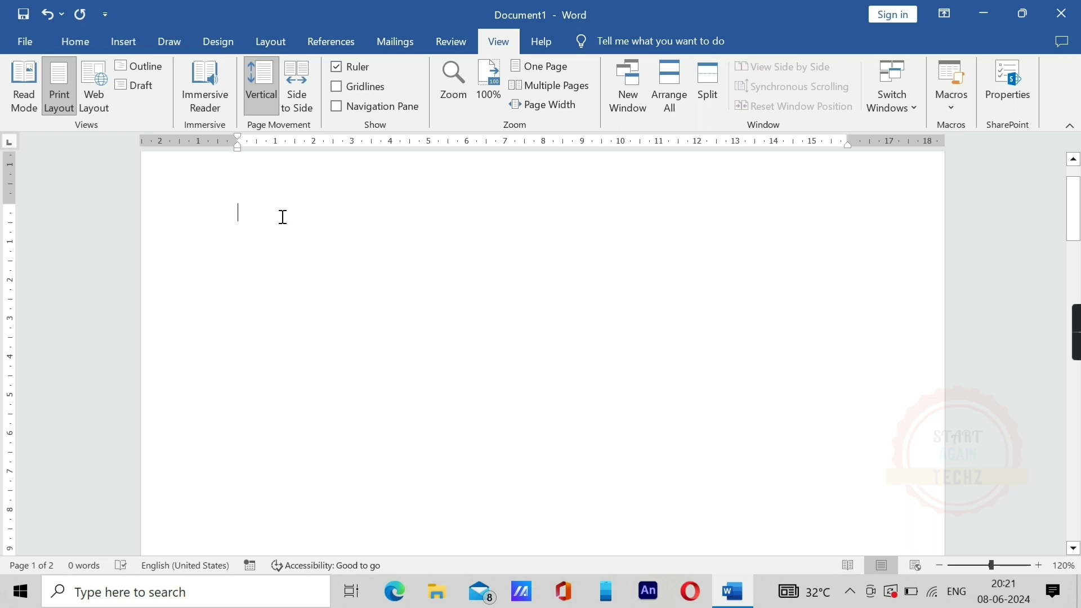
text(=rand)
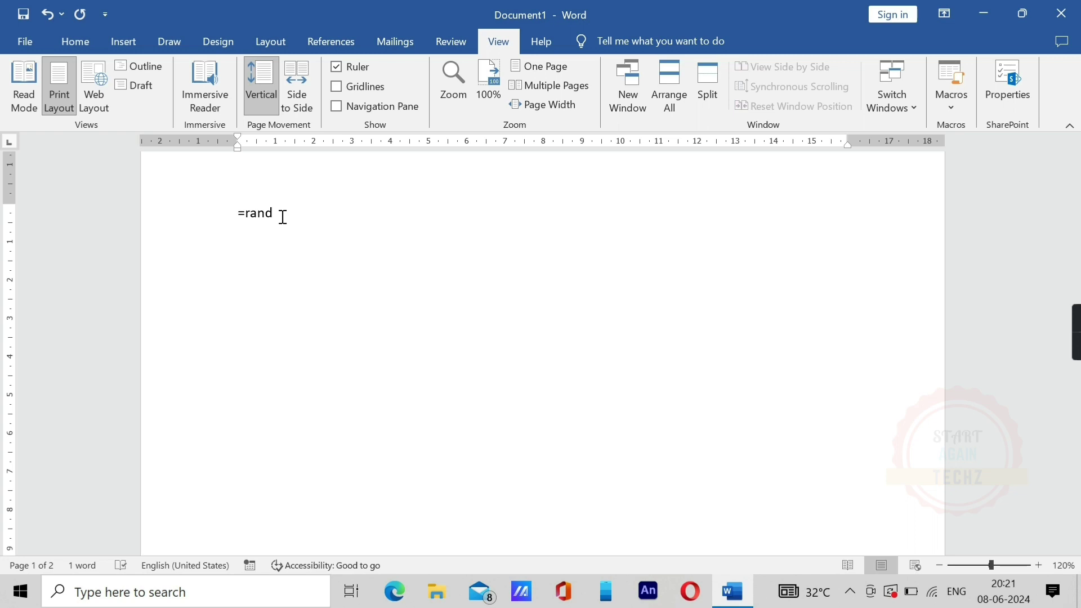
text(()
text())
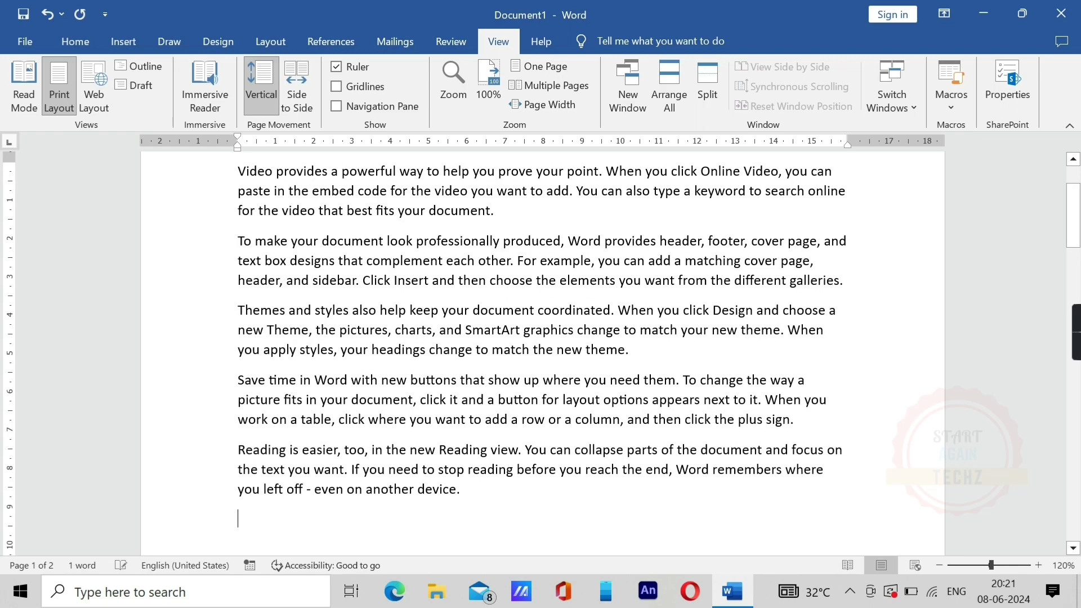
Step: Look over the generated sample paragraphs, then undo them back to =rand()
scroll(382, 233, up, 3)
scroll(395, 275, down, 2)
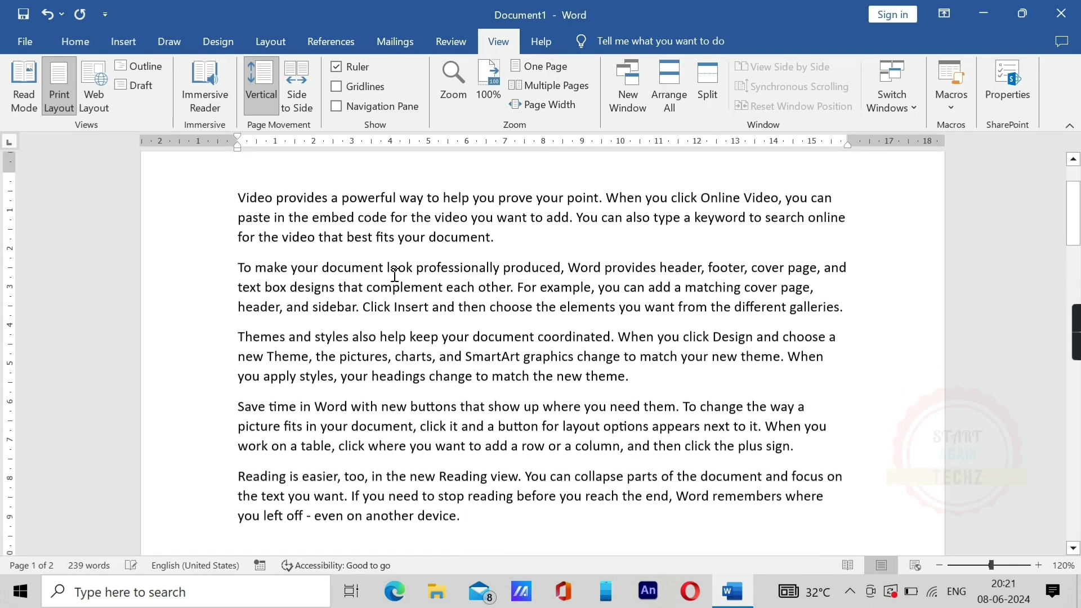
scroll(557, 270, up, 1)
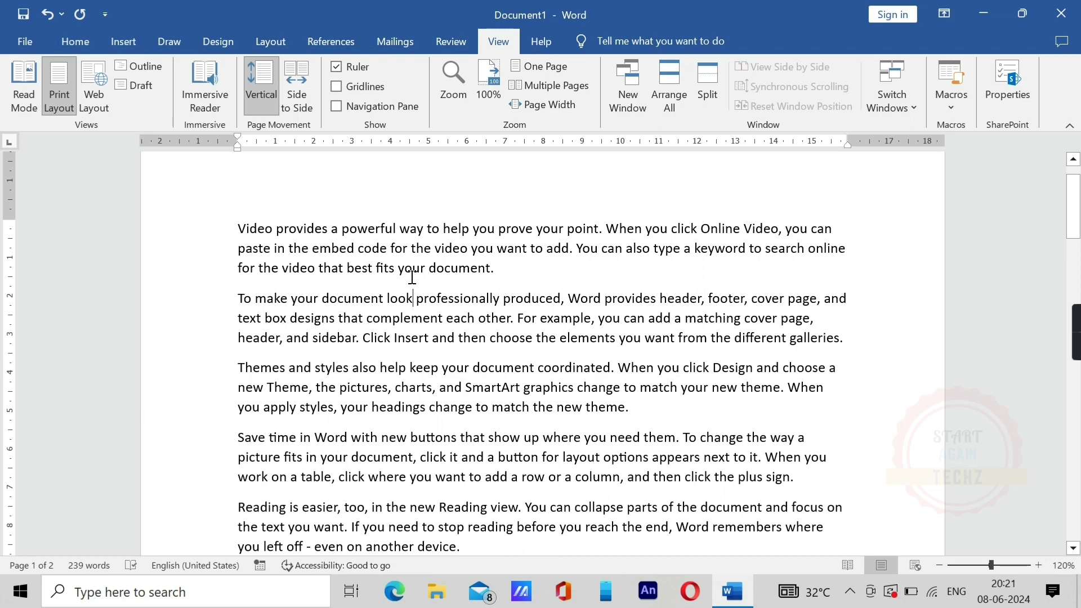
scroll(412, 277, down, 4)
scroll(398, 310, up, 5)
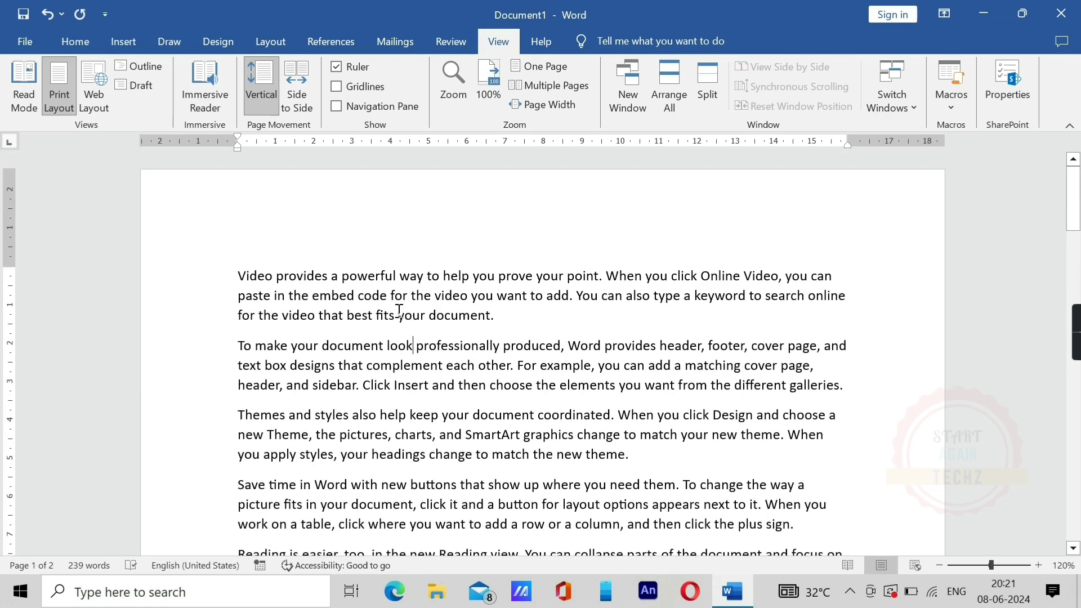
key(ctrl+z)
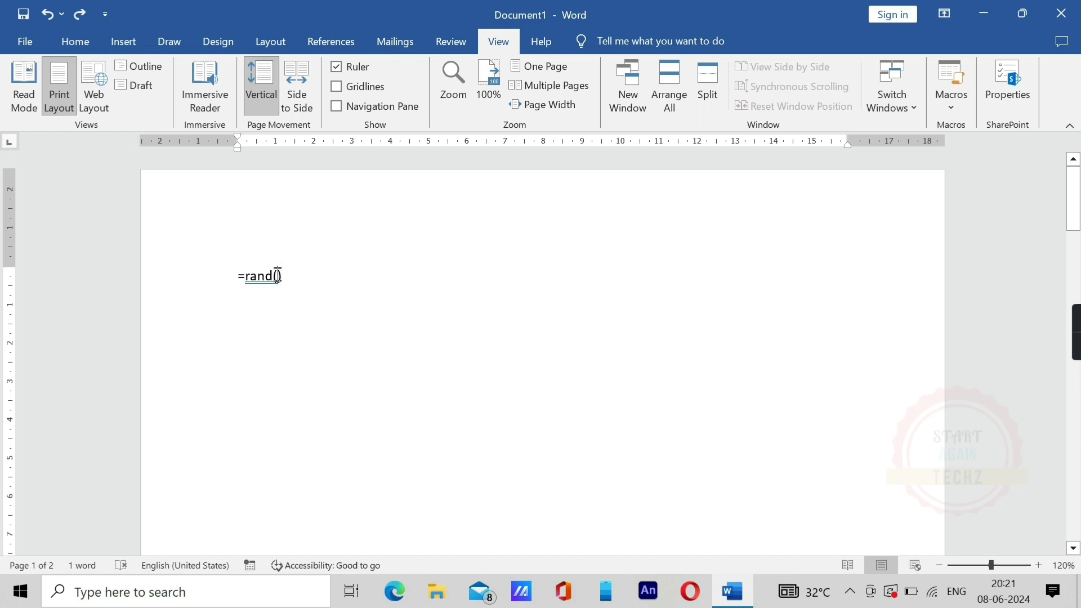
Step: Change the command to =rand(10,3) and expand it into sample paragraphs
click(277, 276)
text(10,)
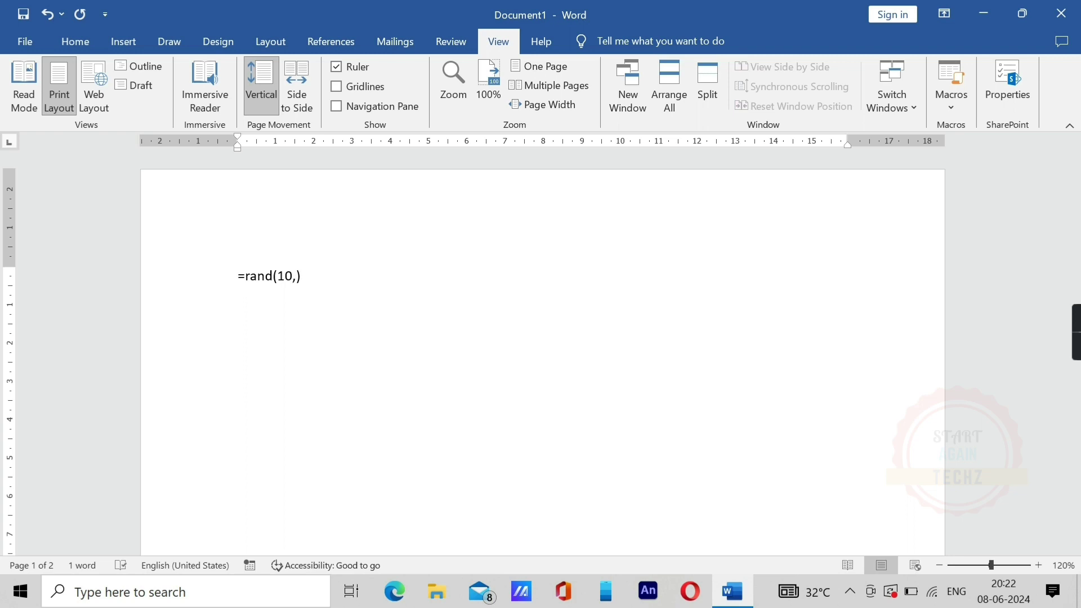
text(3)
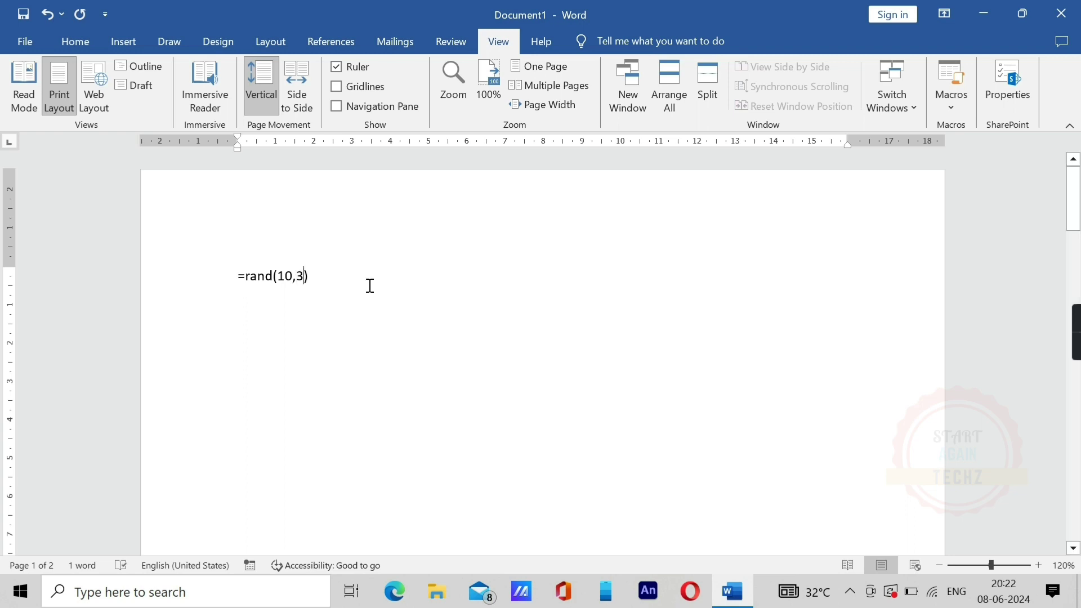
click(354, 272)
key(Return)
Step: Scroll through the generated text, selecting the first paragraph and other passages to inspect them
scroll(349, 282, up, 3)
scroll(349, 282, up, 2)
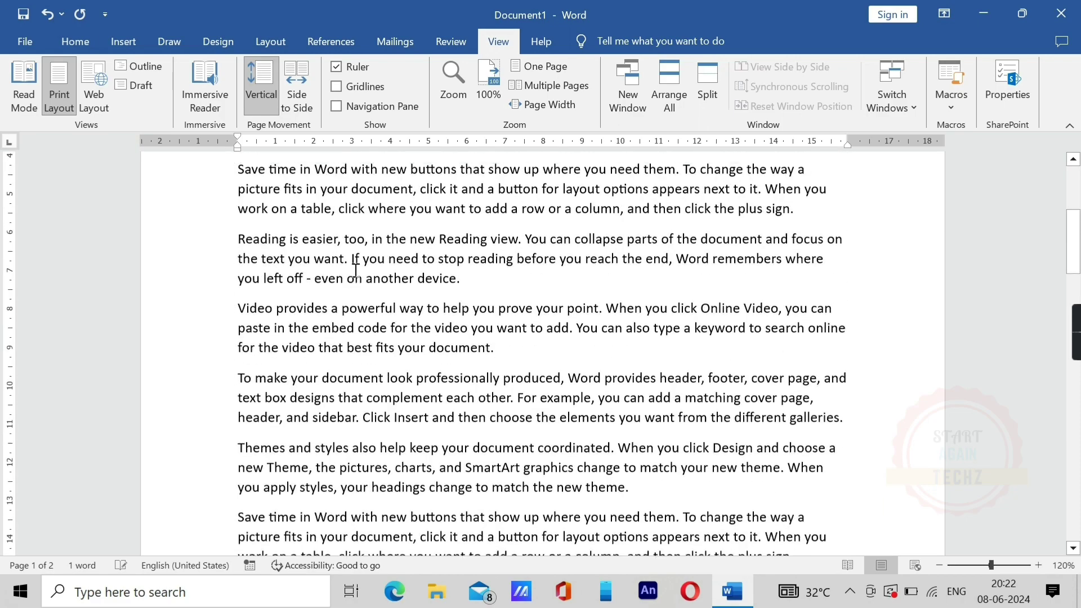
scroll(344, 291, up, 3)
scroll(345, 291, up, 2)
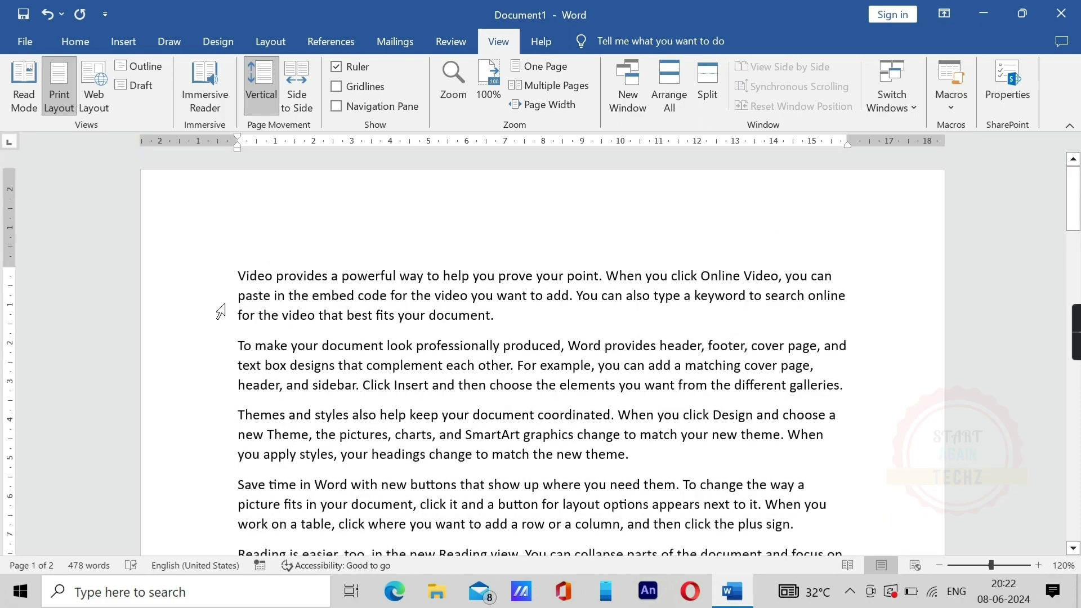
drag(232, 277, 501, 319)
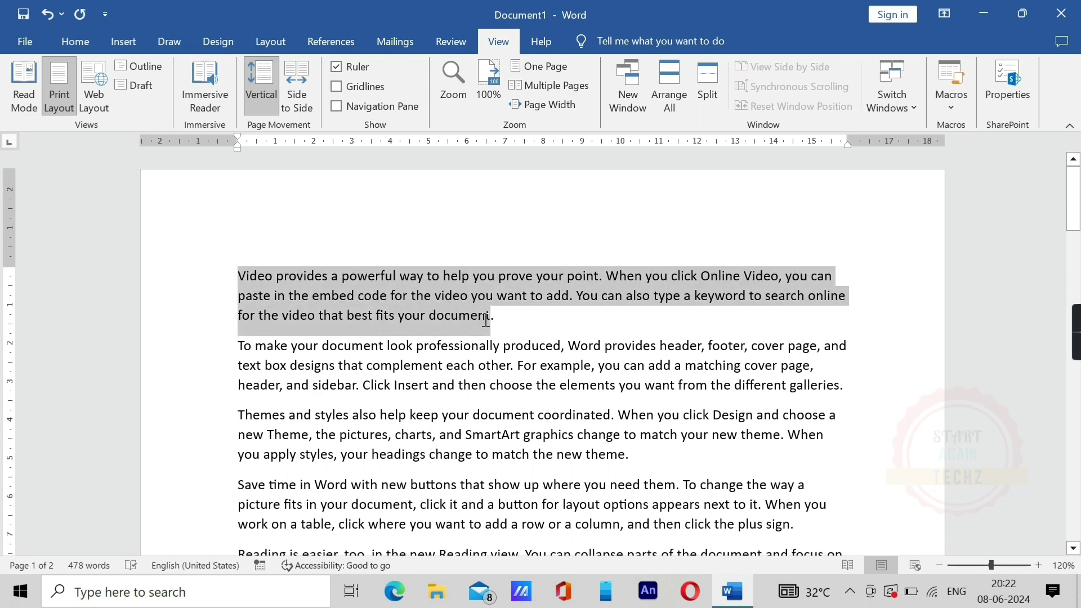
scroll(498, 319, down, 1)
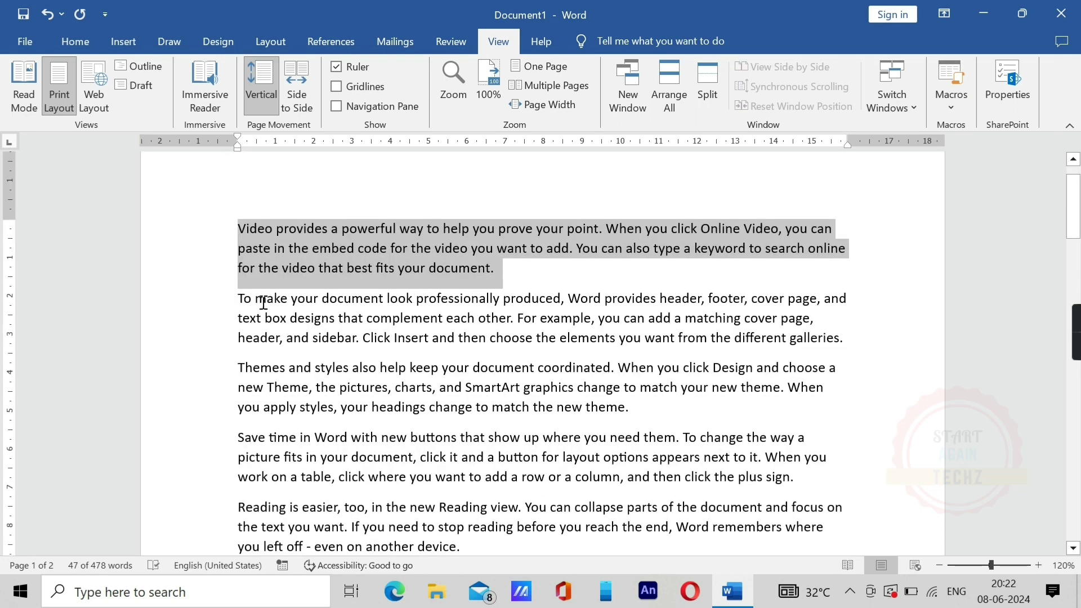
click(264, 387)
scroll(331, 448, down, 1)
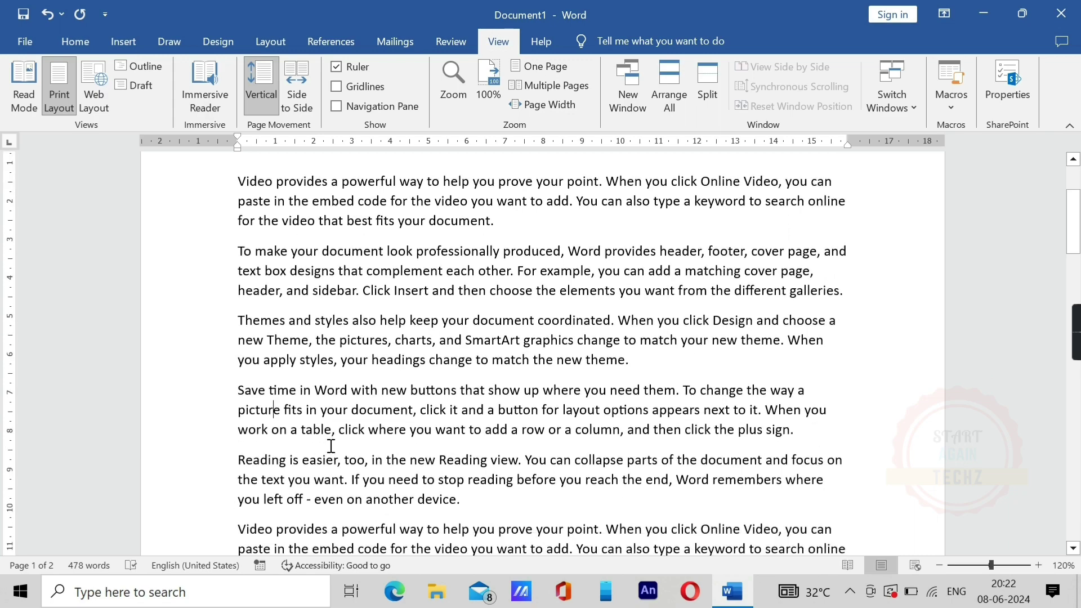
scroll(316, 451, down, 1)
scroll(302, 394, down, 3)
scroll(300, 375, down, 1)
scroll(338, 372, down, 5)
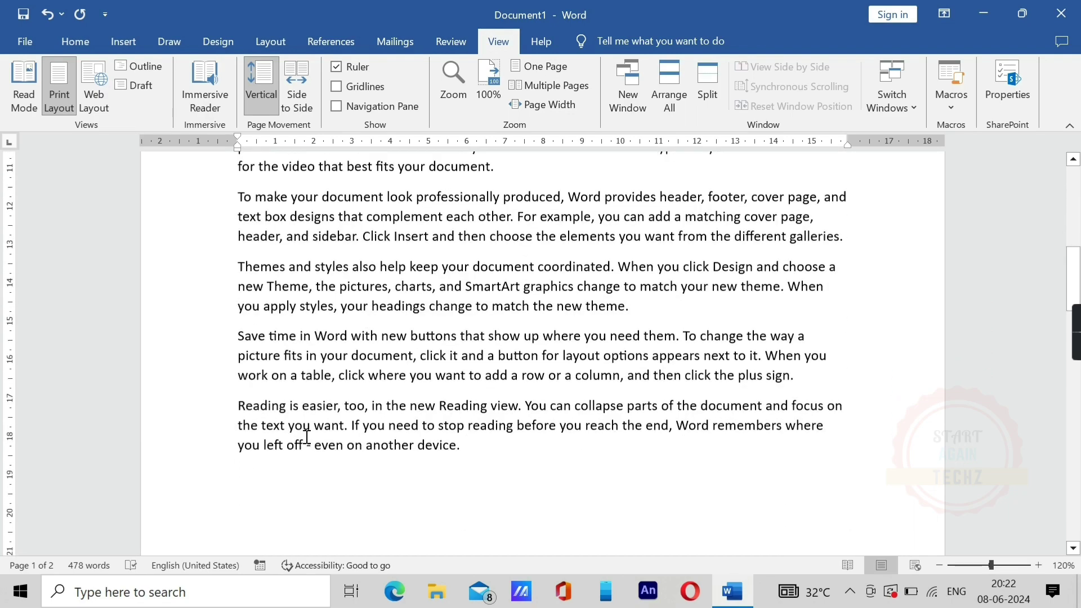
scroll(485, 345, down, 2)
drag(475, 333, 369, 257)
scroll(386, 294, up, 3)
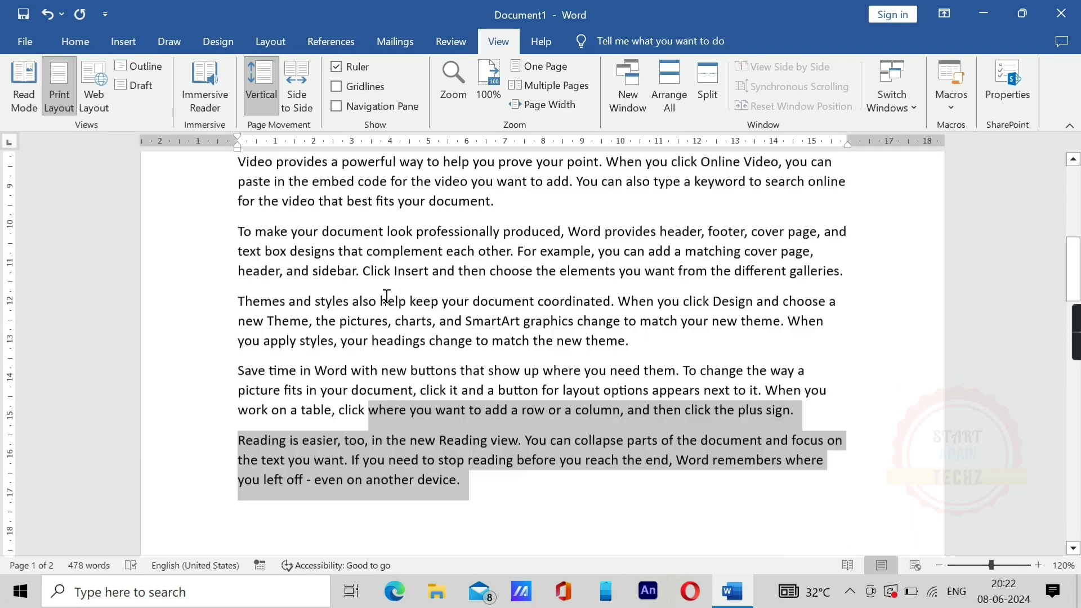
scroll(372, 305, up, 2)
scroll(373, 305, up, 1)
scroll(394, 307, up, 2)
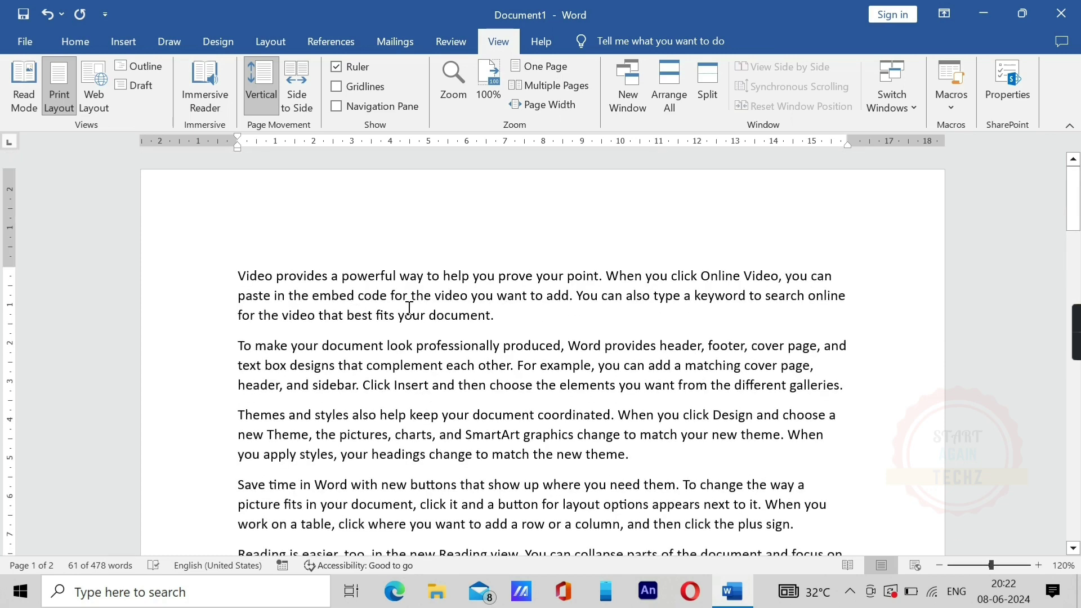
click(523, 298)
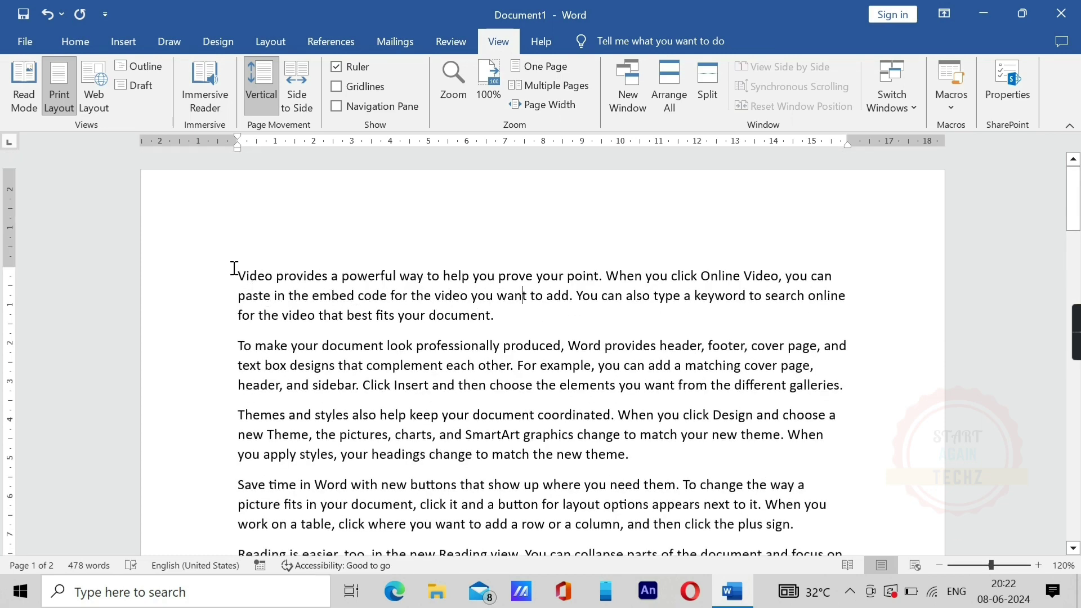
Step: Select sentences and phrases of the opening paragraphs, then undo the expansion back to =rand(10,3)
drag(236, 274, 600, 278)
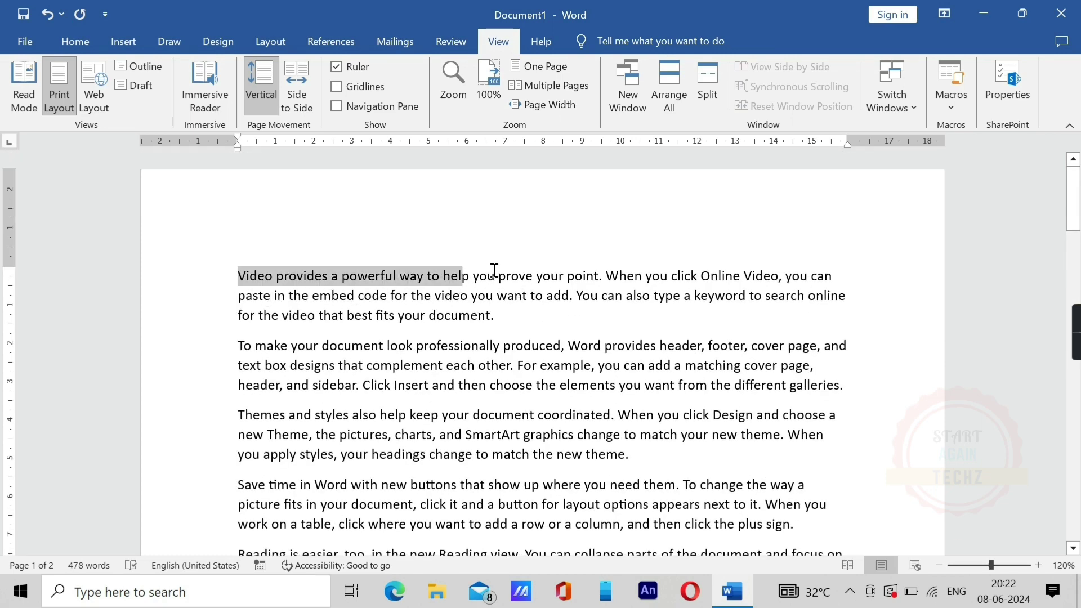
click(601, 282)
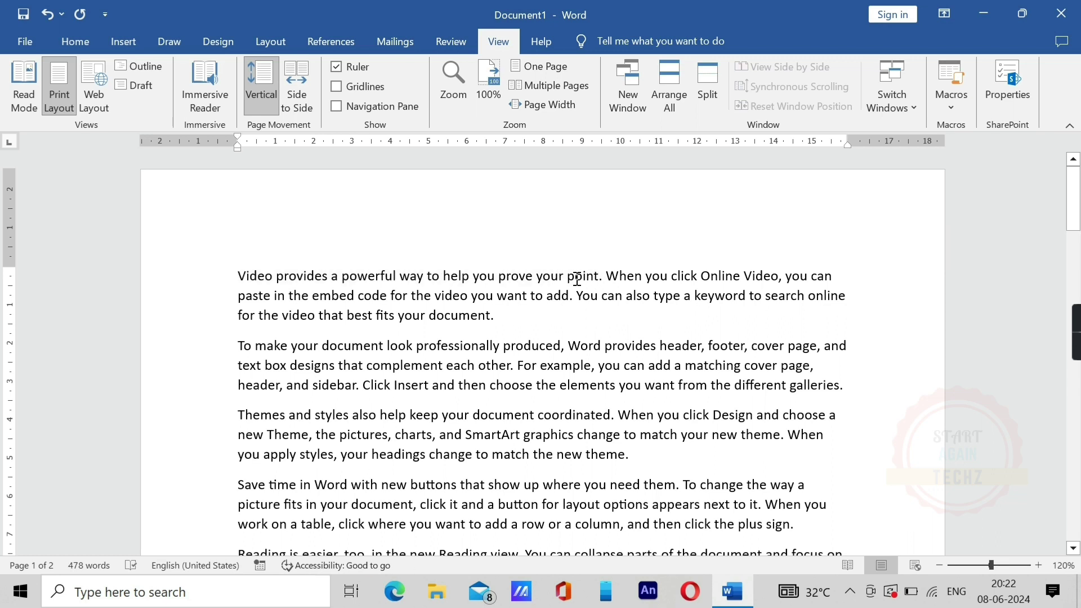
drag(600, 276, 499, 277)
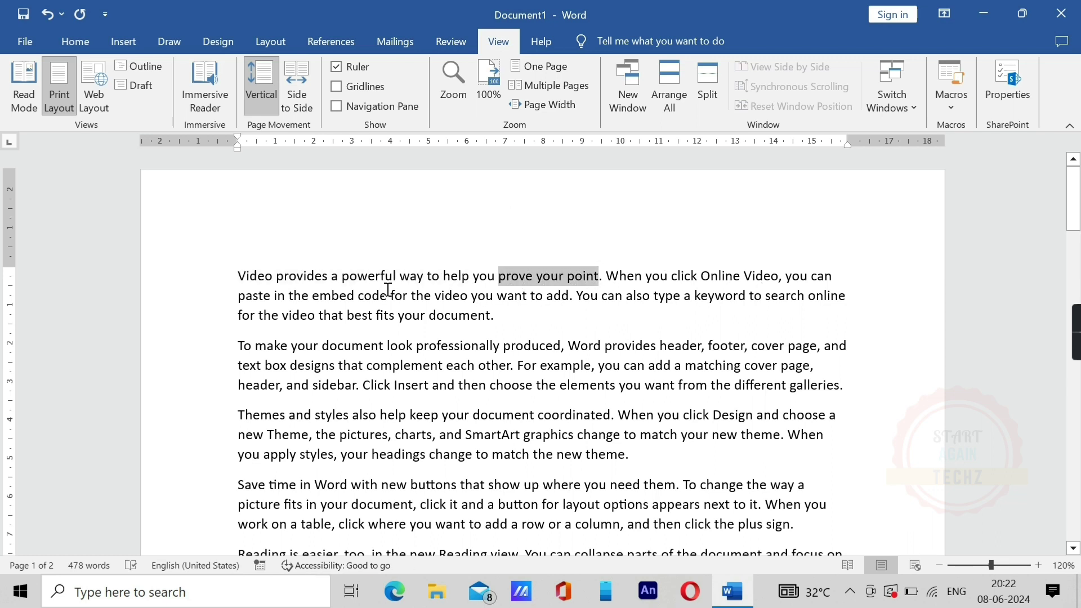
drag(328, 298, 574, 300)
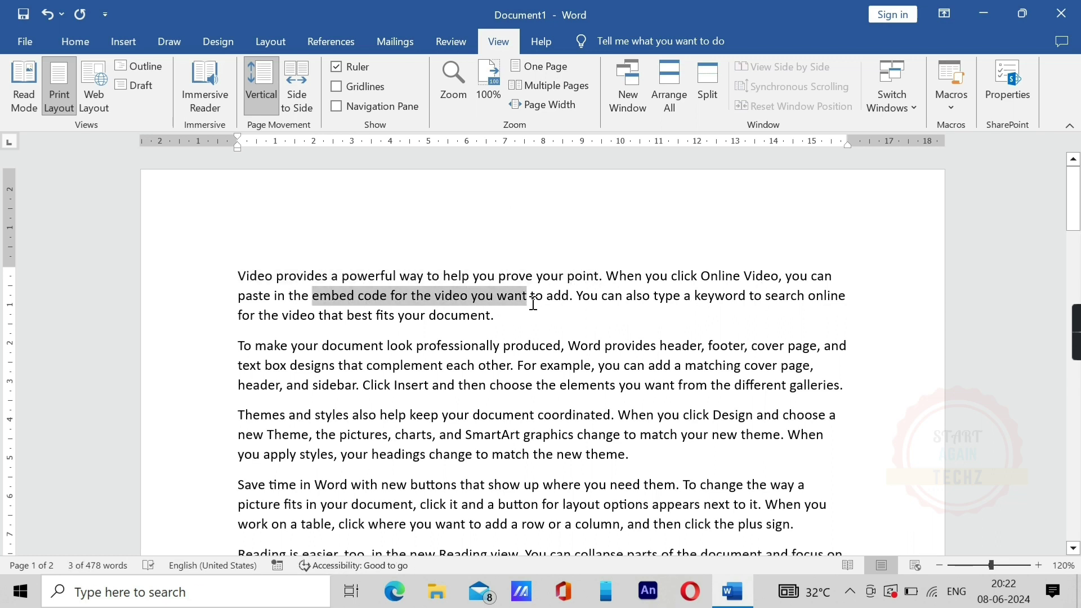
click(573, 301)
drag(596, 297, 514, 325)
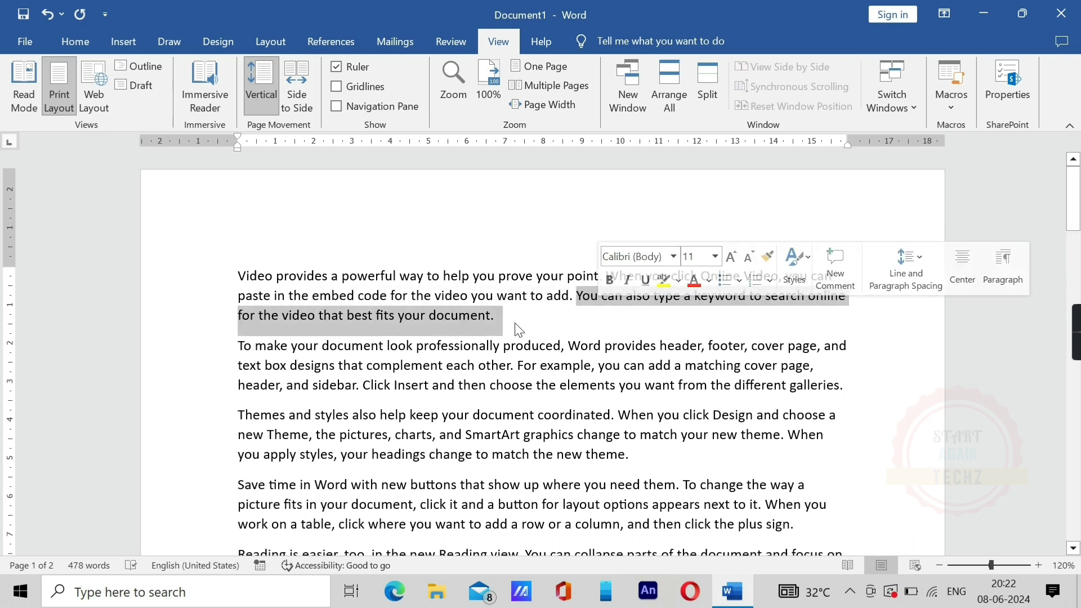
drag(239, 345, 624, 349)
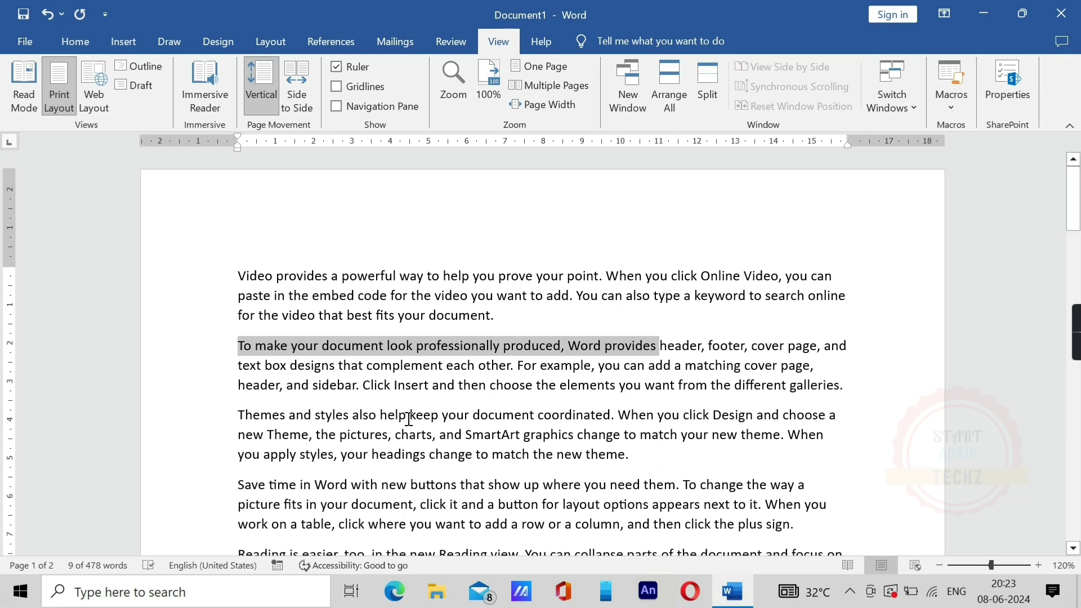
key(ctrl+z)
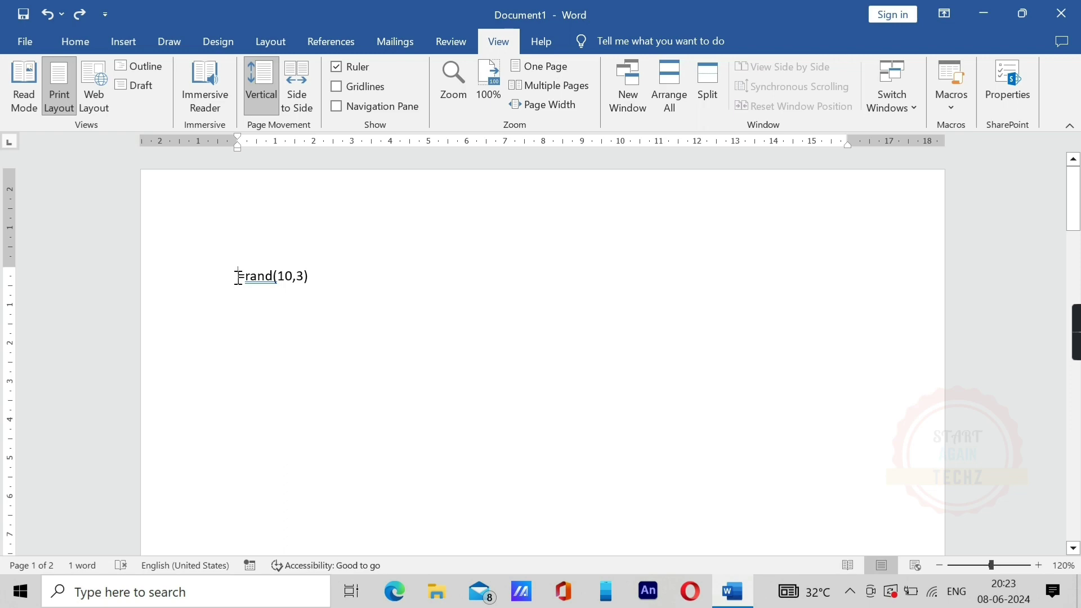
Step: Expand =rand(10,3), undo once, then regenerate the 478 words of sample paragraphs
drag(237, 277, 506, 300)
double_click(432, 337)
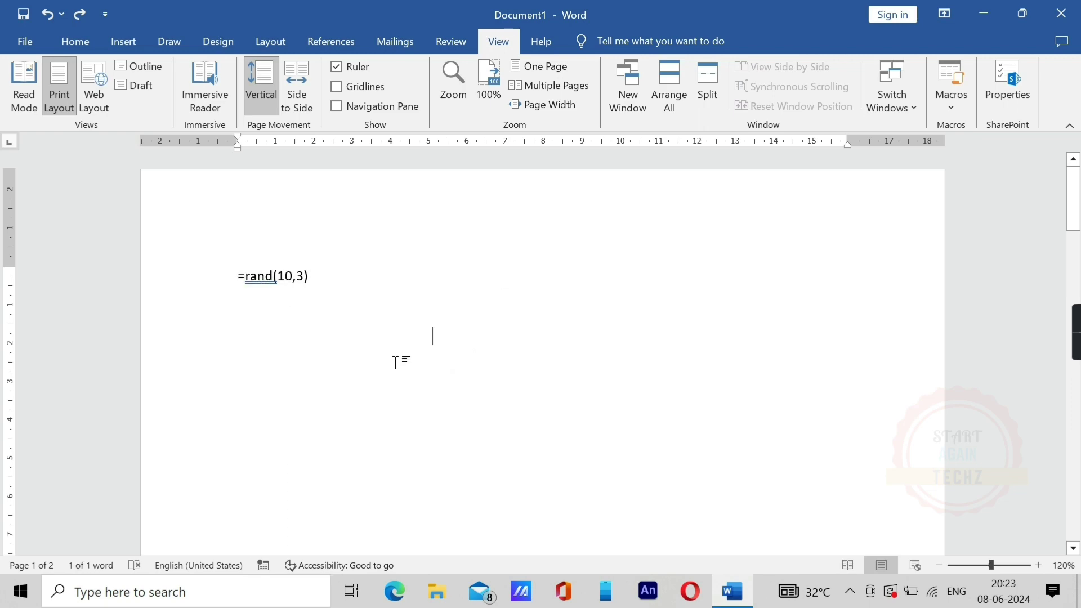
key(Return)
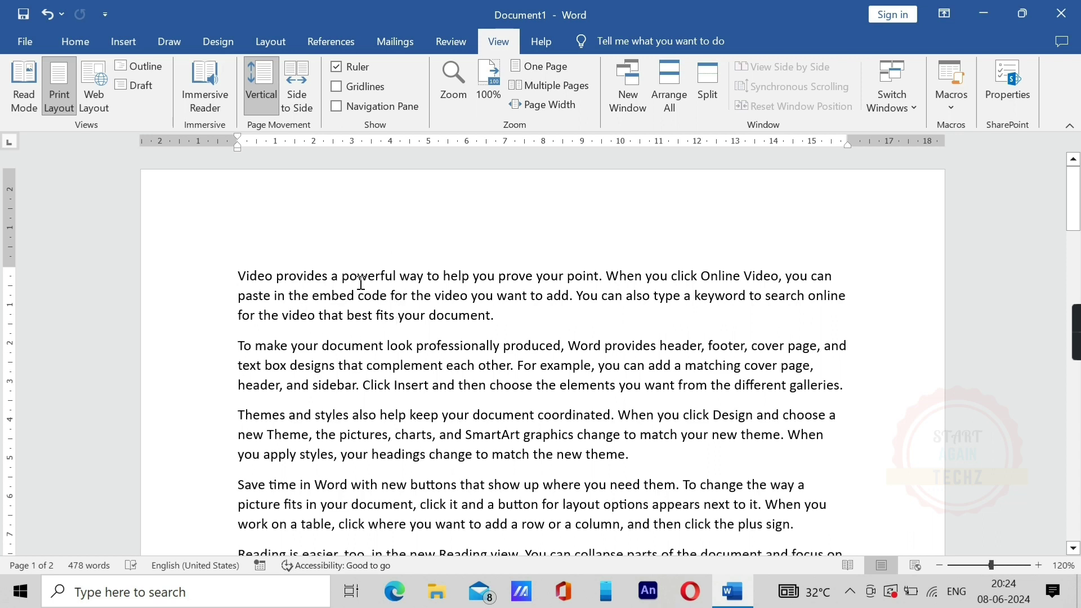
key(ctrl+z)
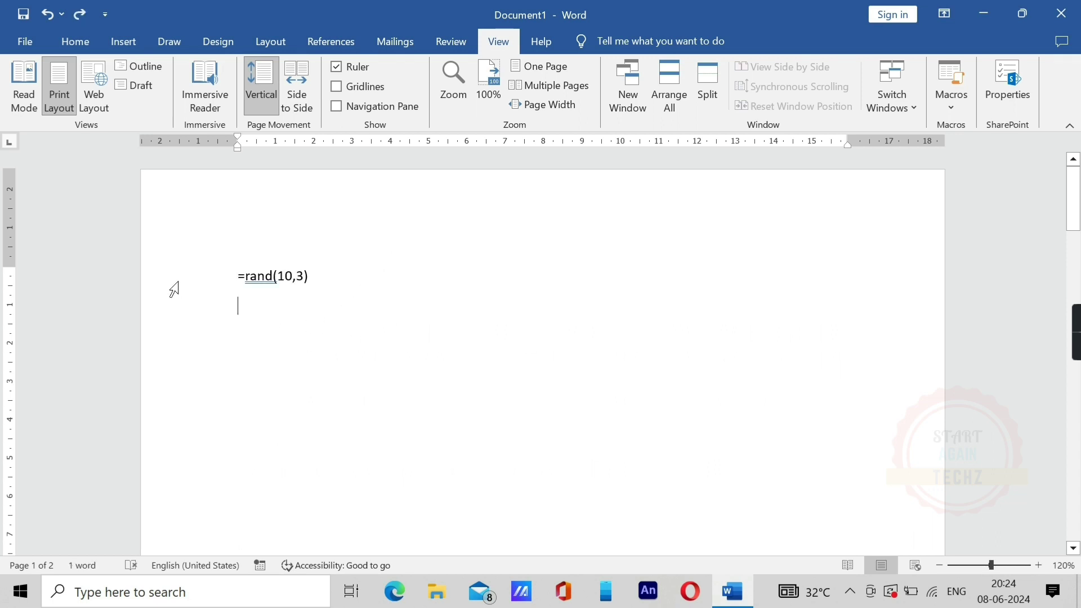
drag(235, 274, 332, 276)
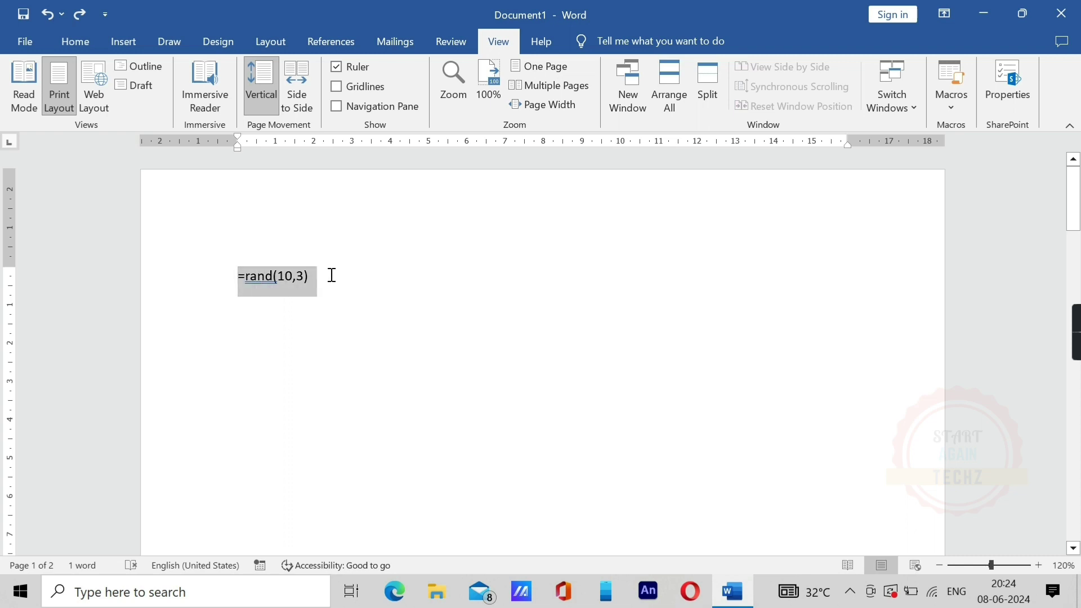
click(332, 315)
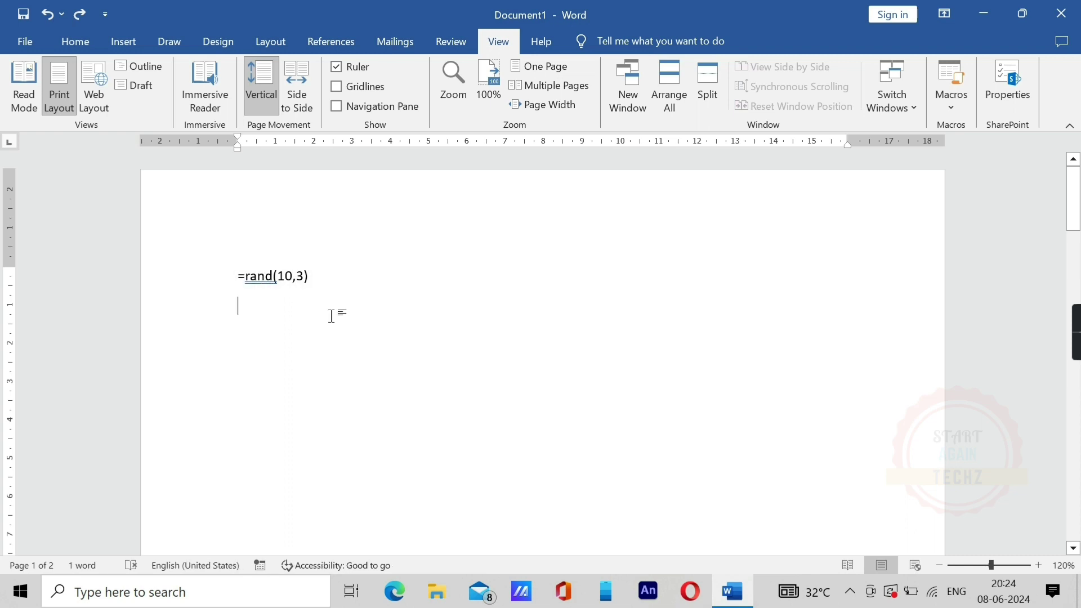
key(Return)
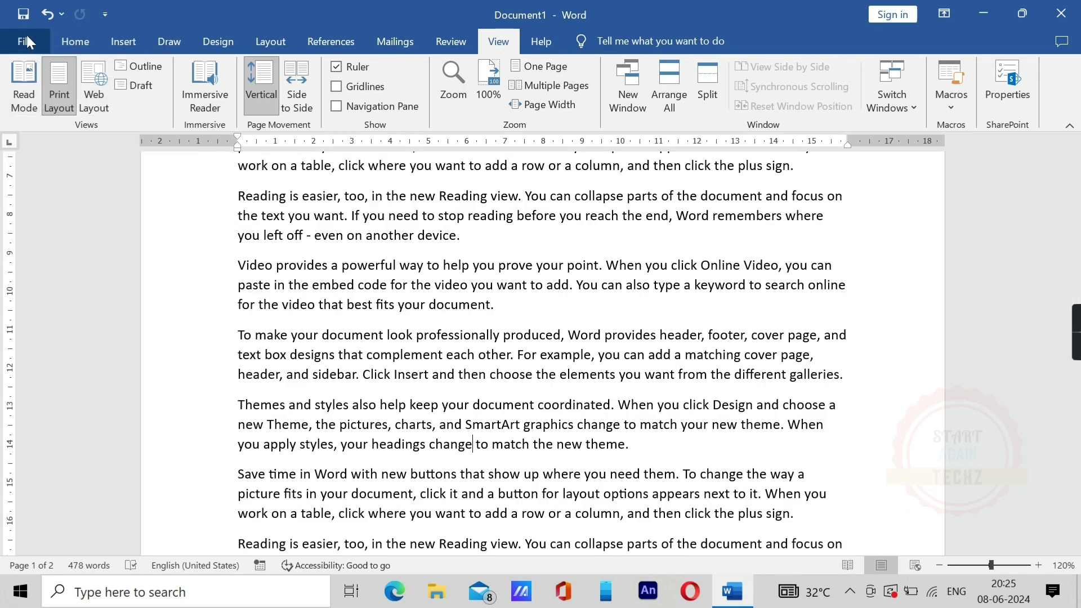
Step: Open the File view, back out once, then reach the Save As page for Document1
click(26, 37)
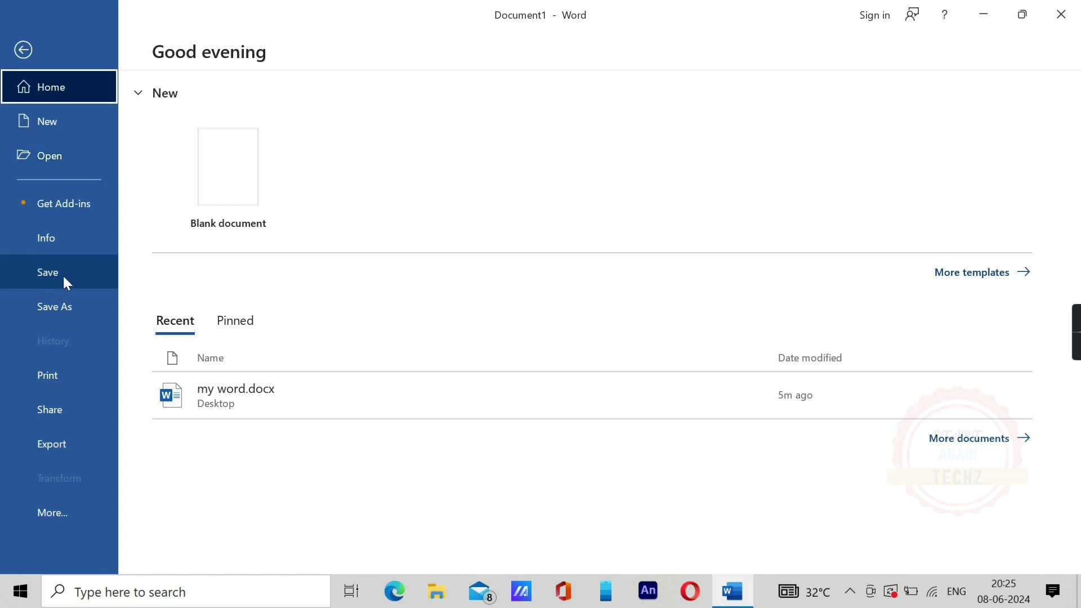
key(Escape)
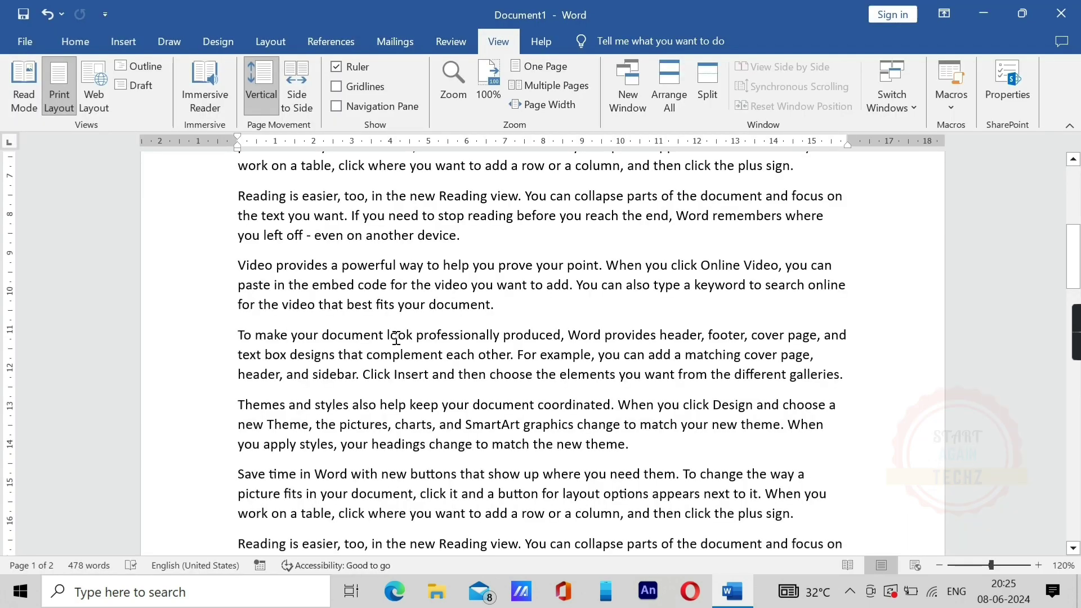
scroll(381, 310, up, 3)
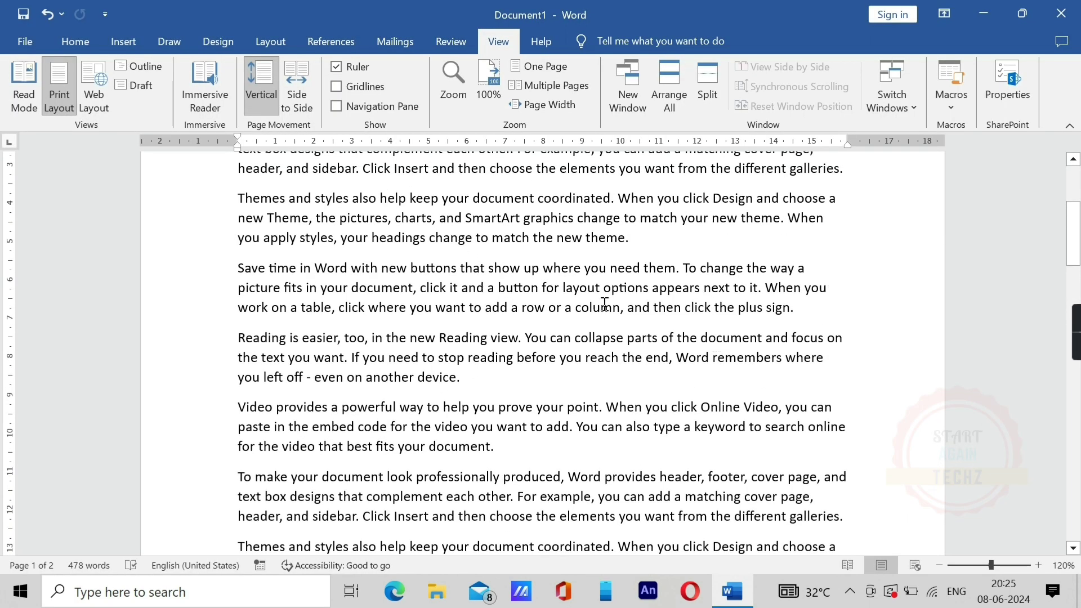
click(26, 42)
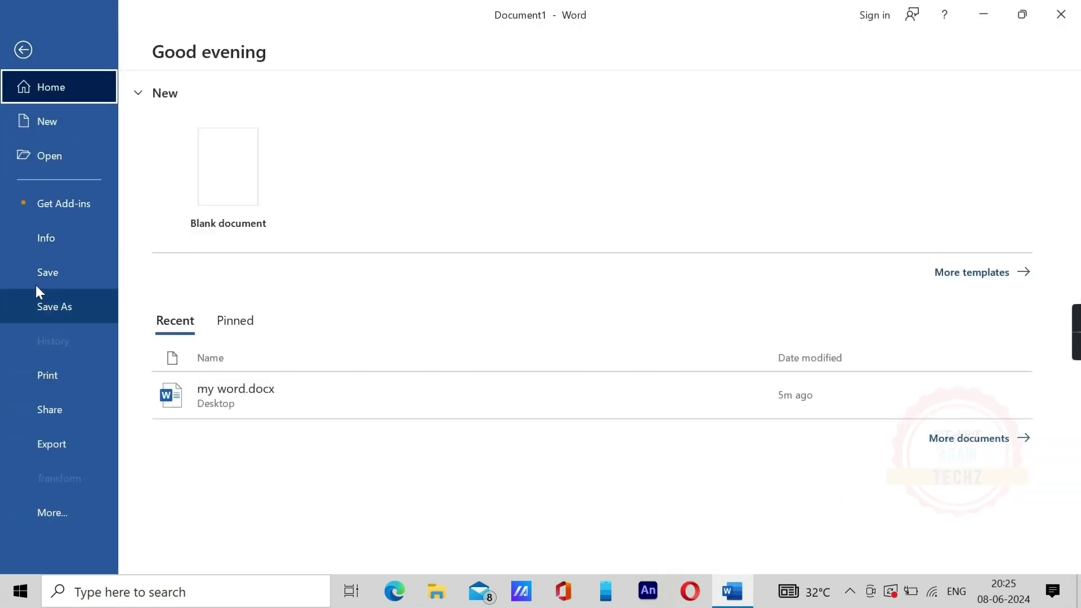
click(64, 272)
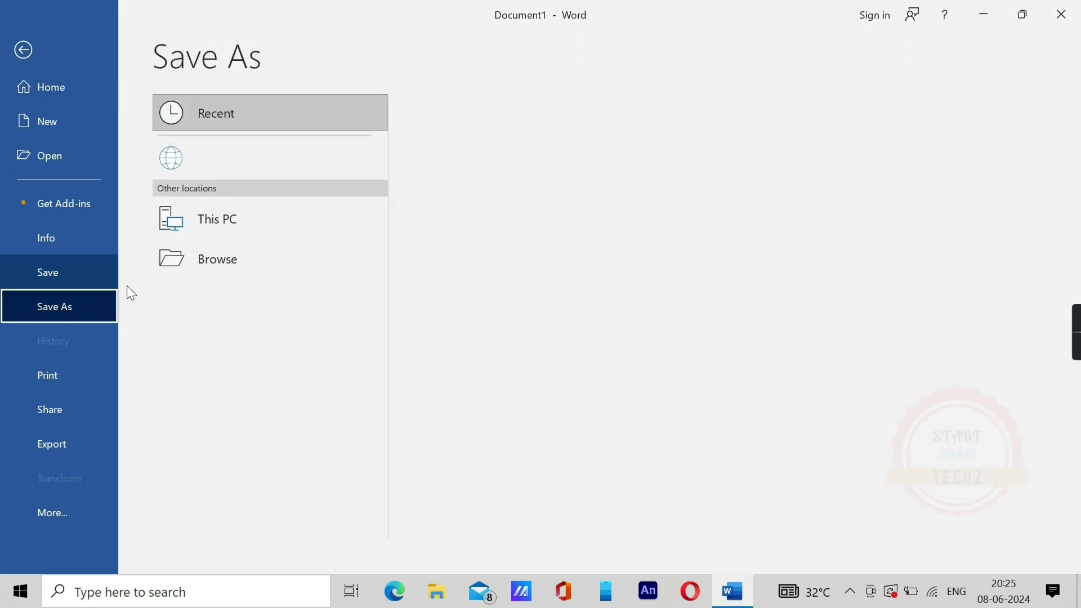
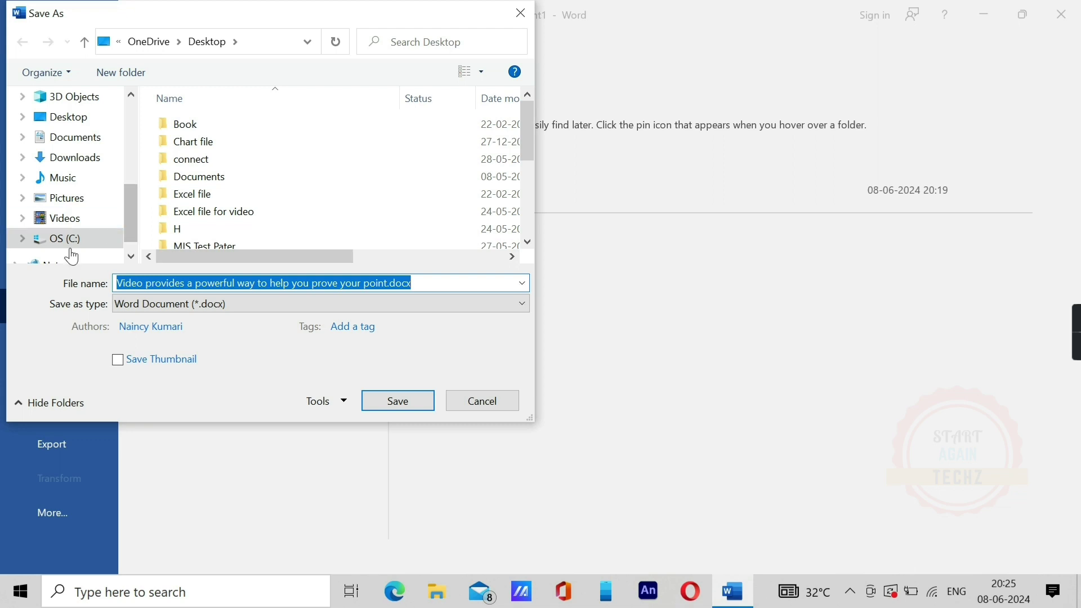
Step: Choose the Desktop folder, replace the file name with 'word file 1', and save
click(66, 240)
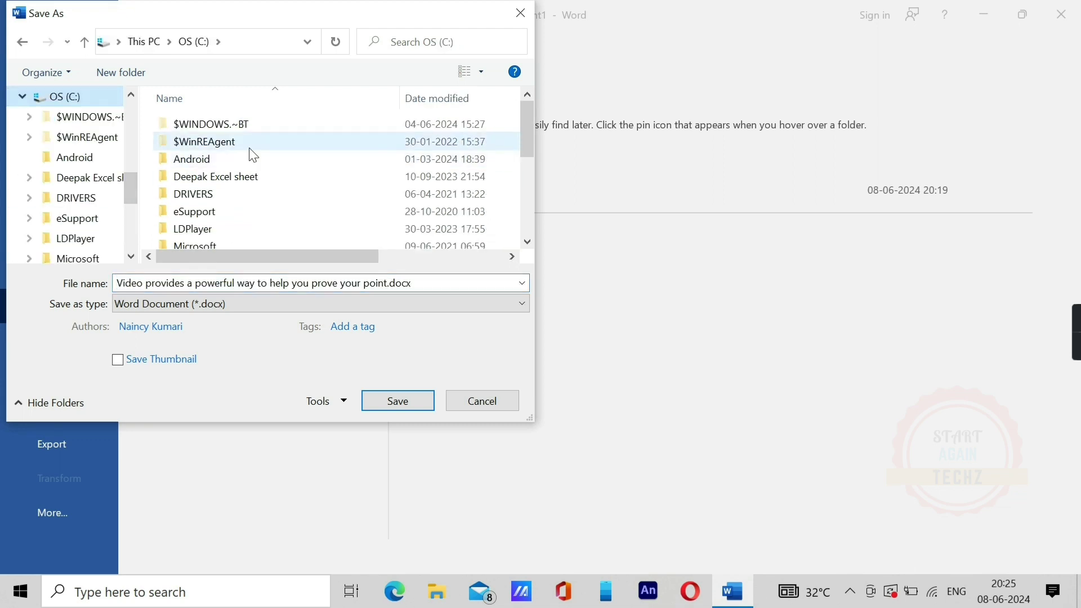
click(132, 118)
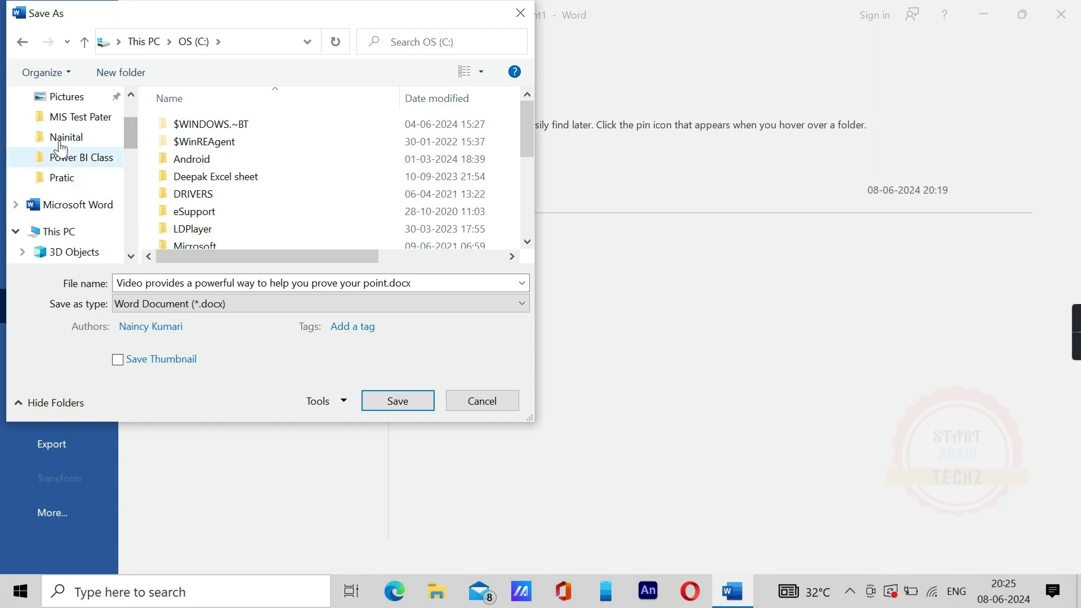
scroll(71, 152, up, 1)
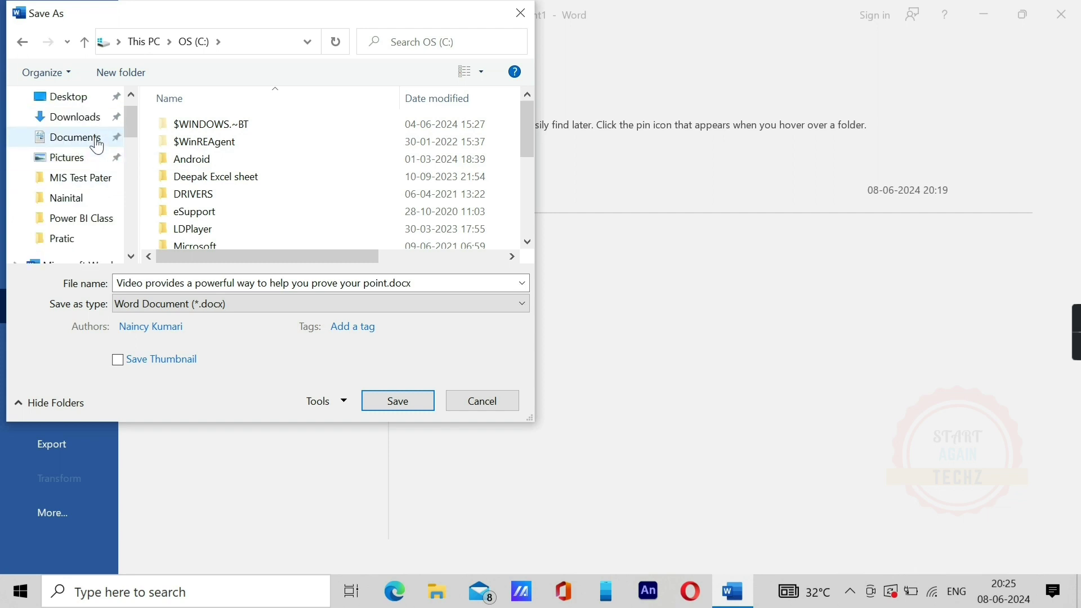
click(79, 100)
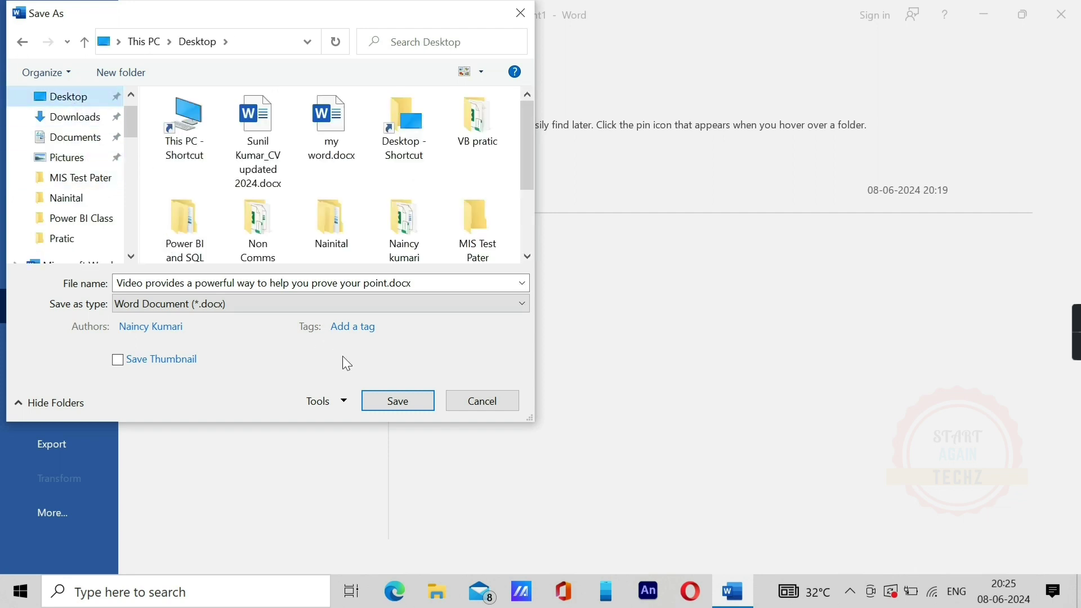
click(428, 279)
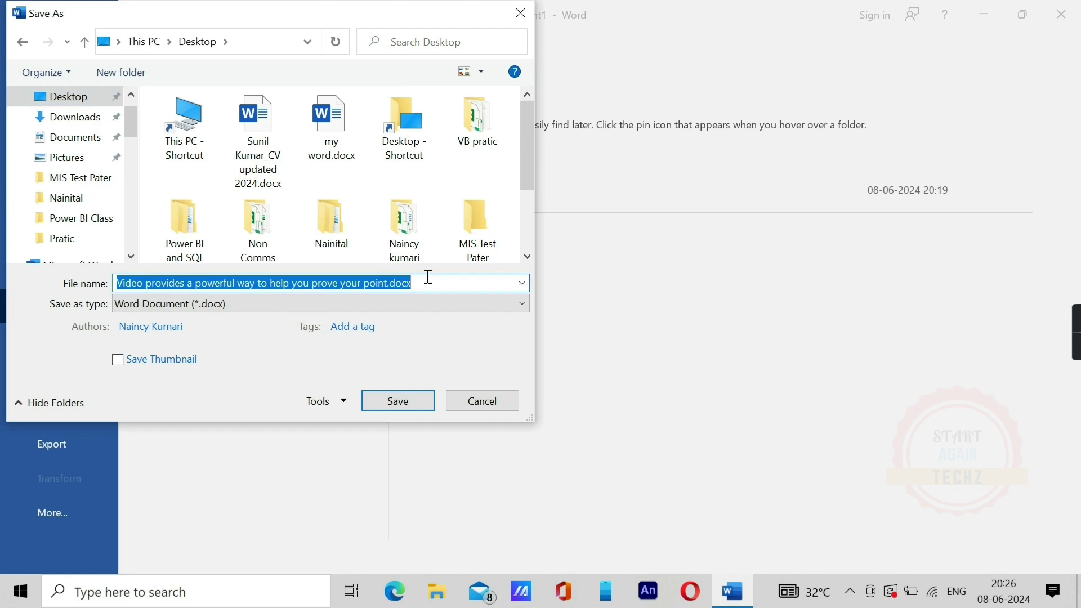
key(BackSpace)
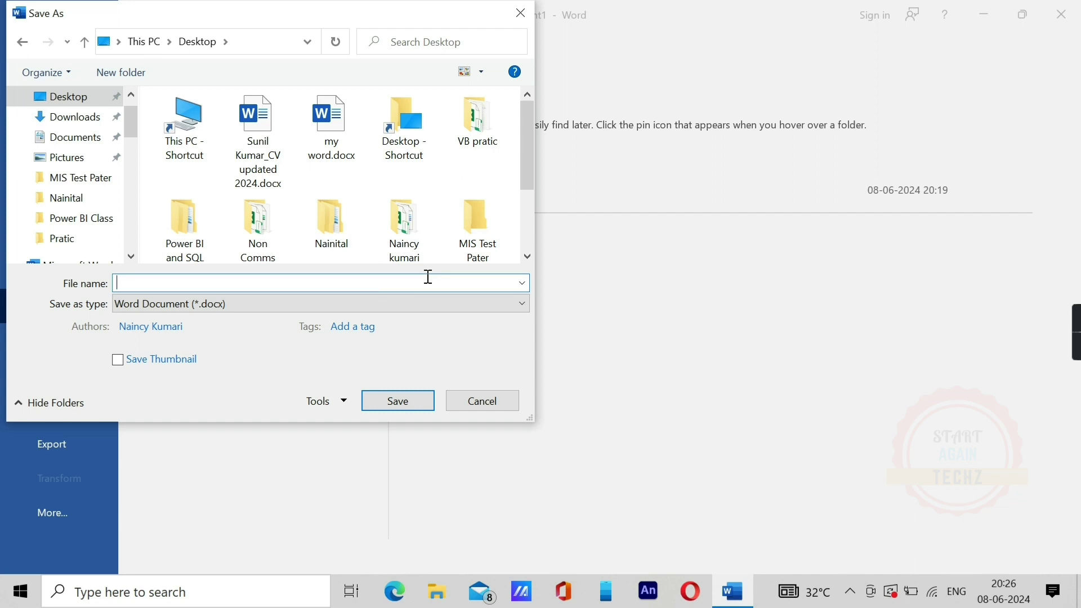
text(wor)
text(d fi)
text(le 1)
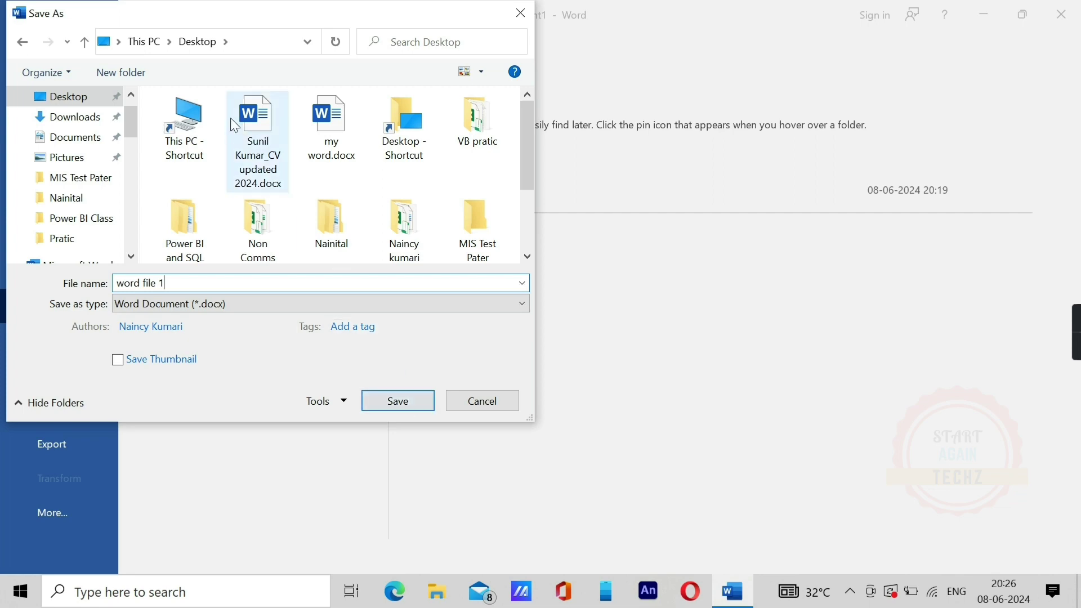
click(406, 400)
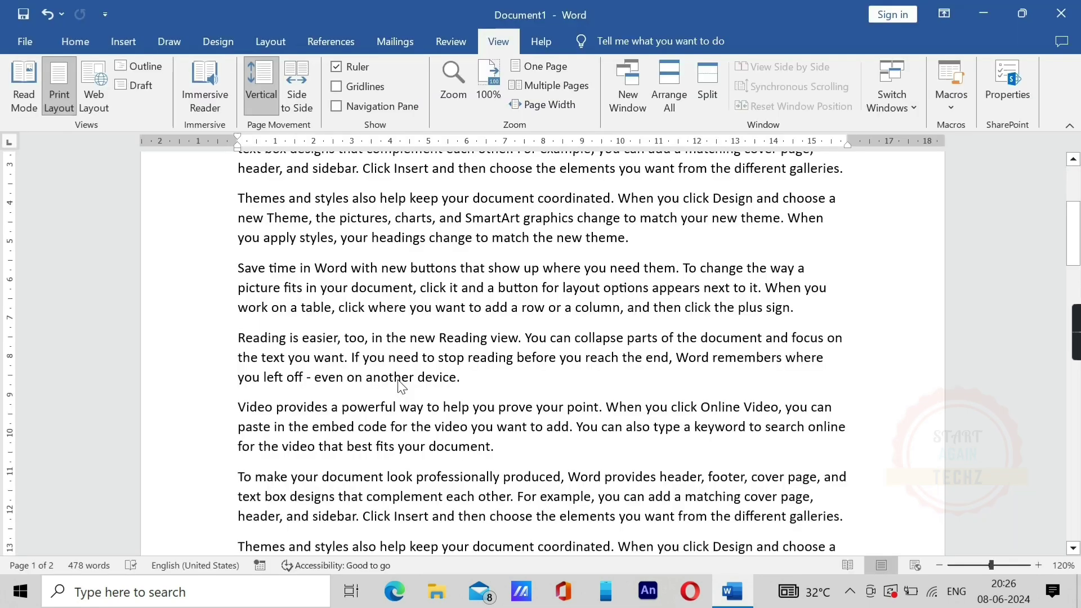
click(991, 8)
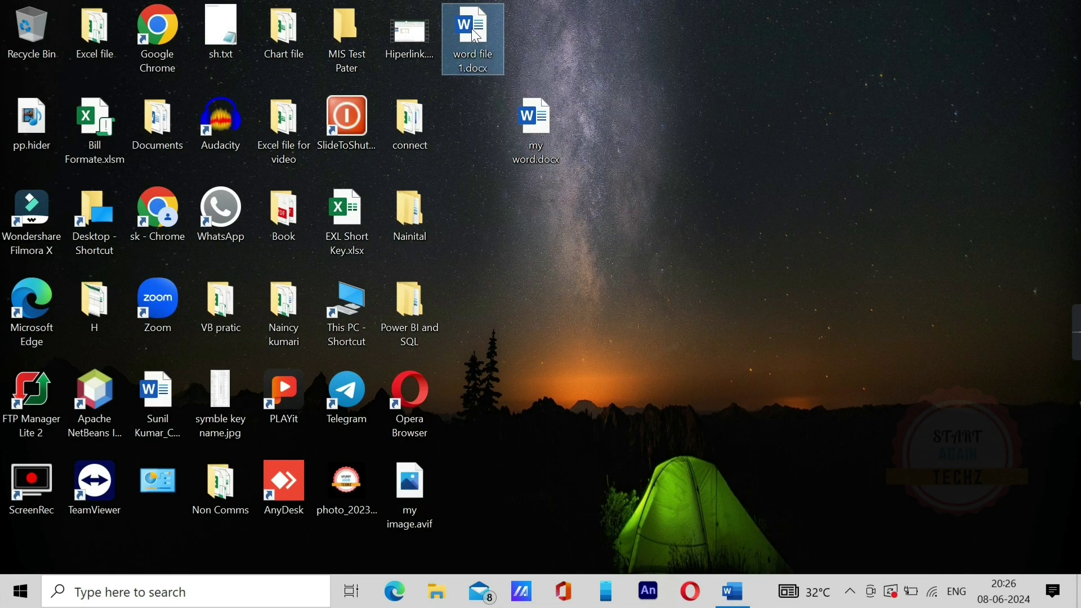
drag(476, 37, 670, 114)
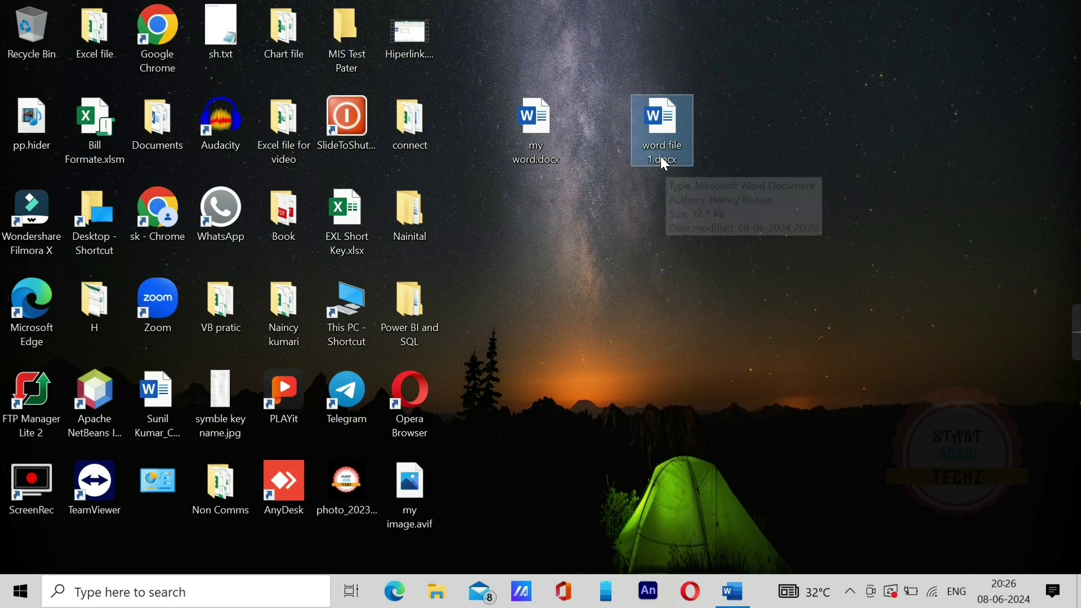
double_click(662, 128)
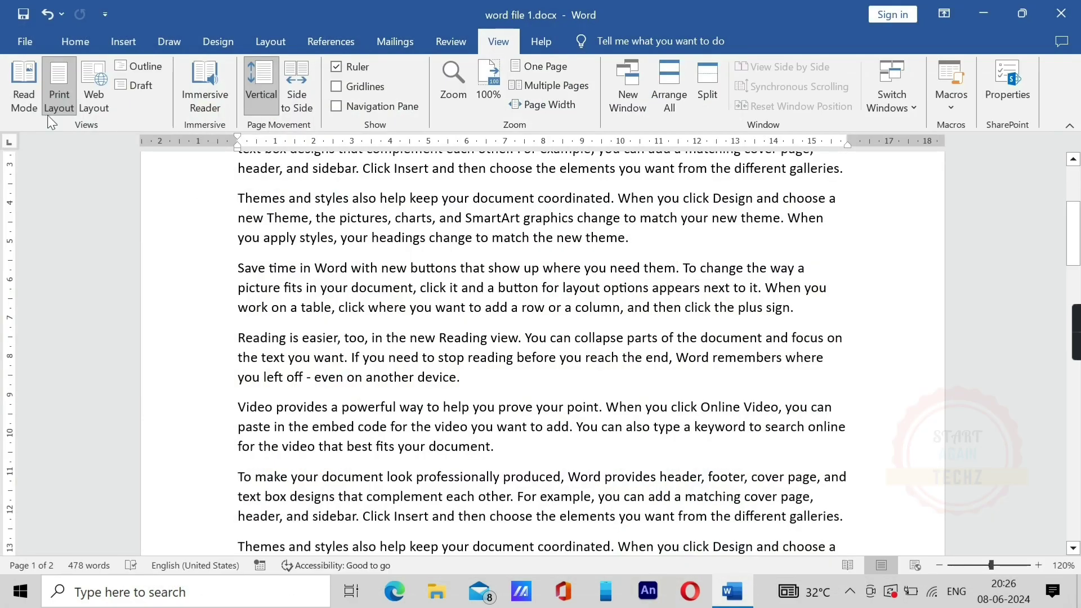
click(28, 43)
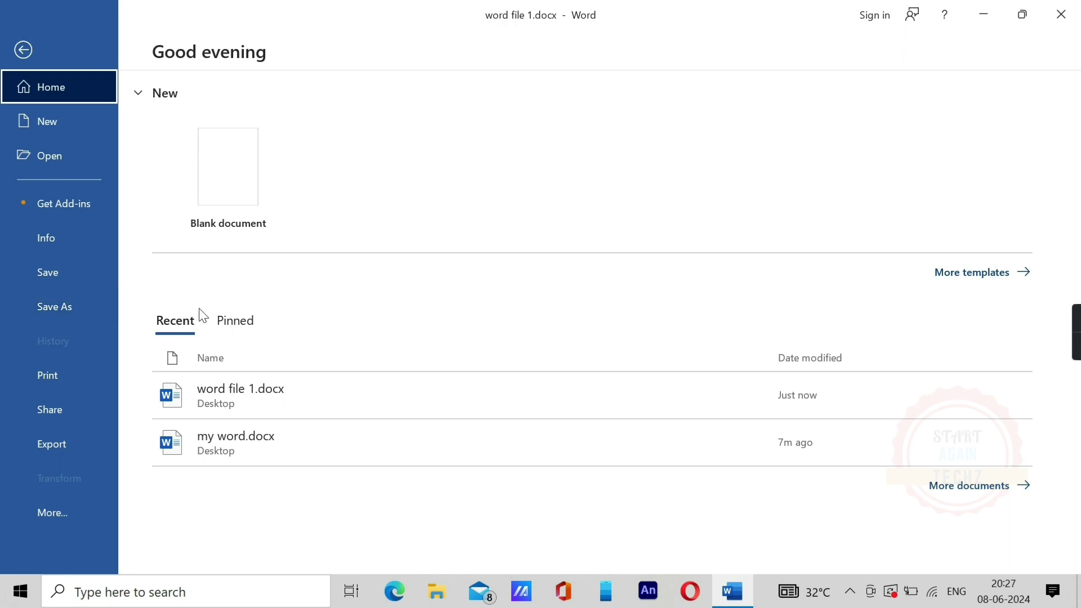
key(Escape)
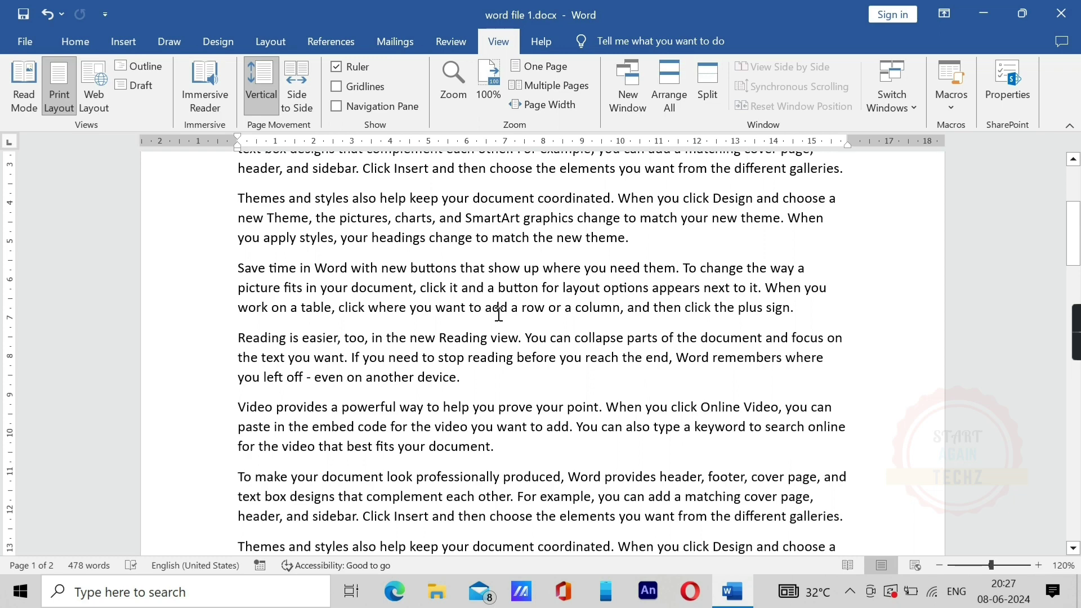
Step: Save a second copy to the Desktop, changing the file name's number to 'word file 2.docx'
click(28, 44)
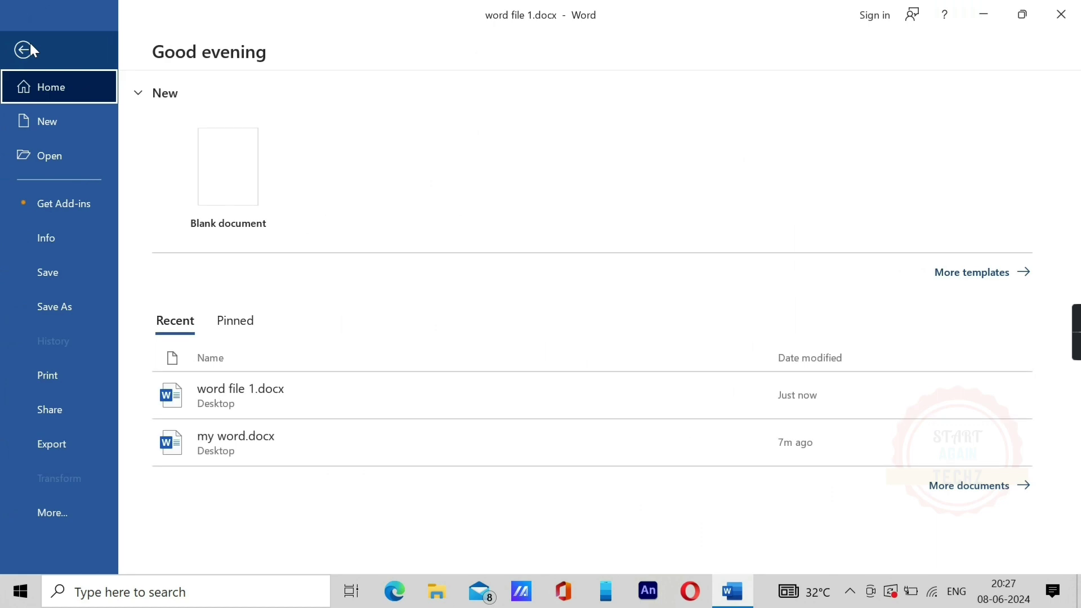
click(56, 311)
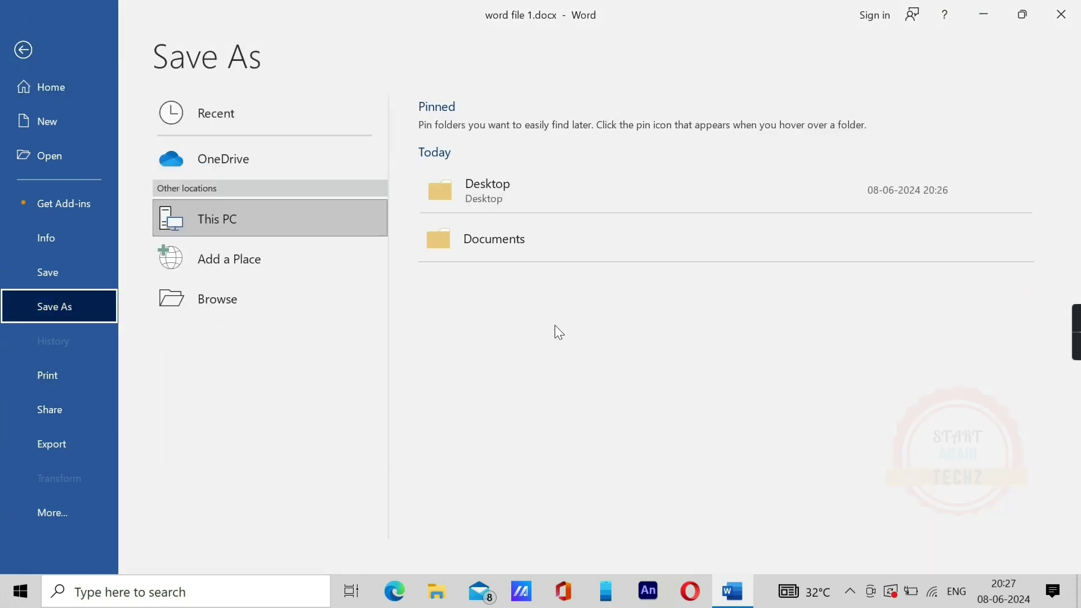
click(474, 193)
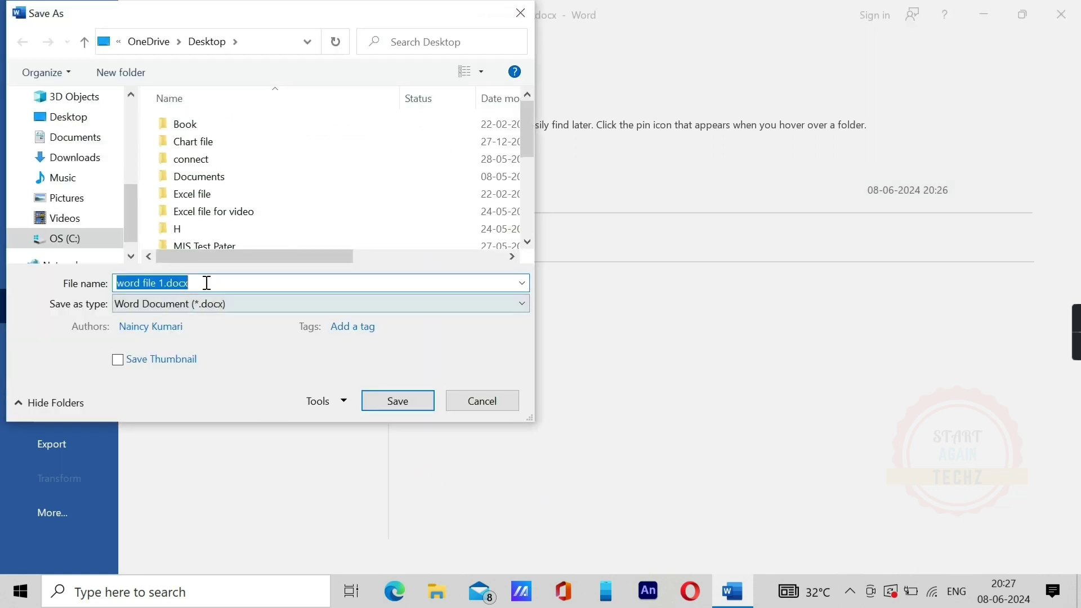
click(185, 281)
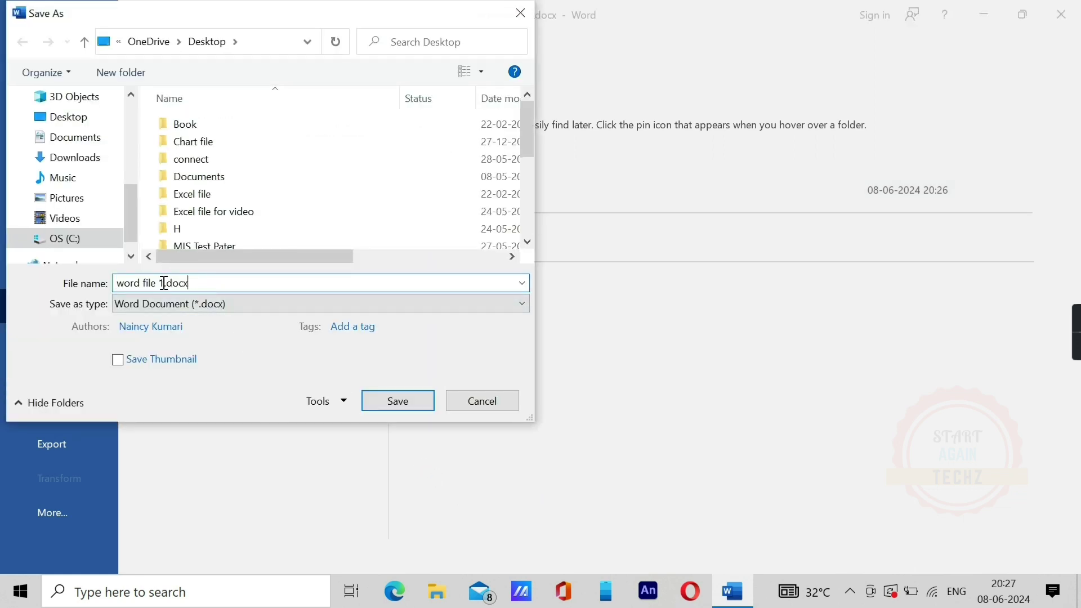
click(164, 283)
key(BackSpace)
text(2)
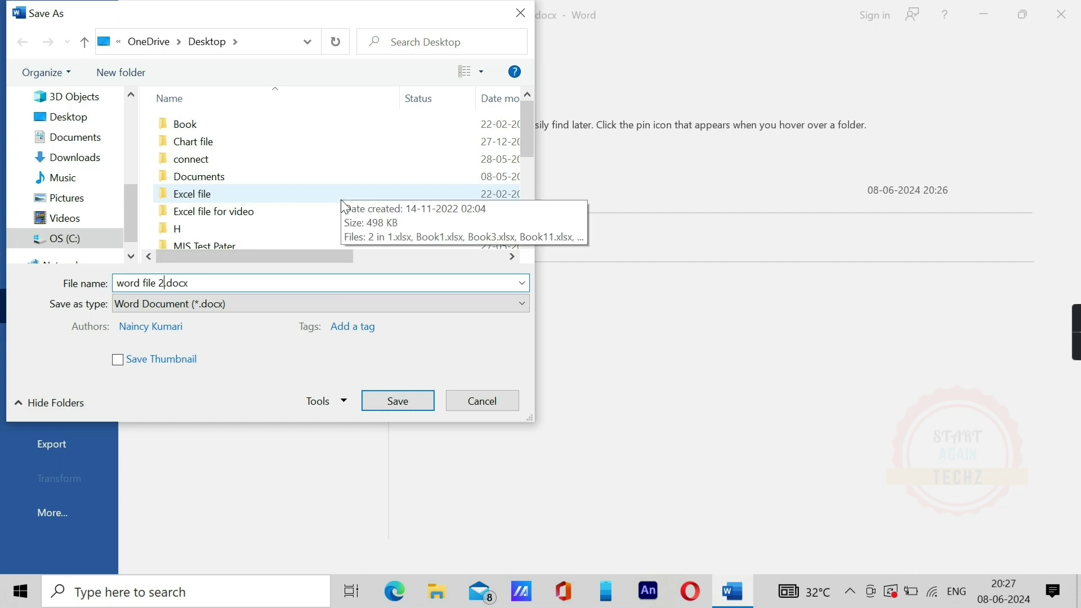
click(391, 401)
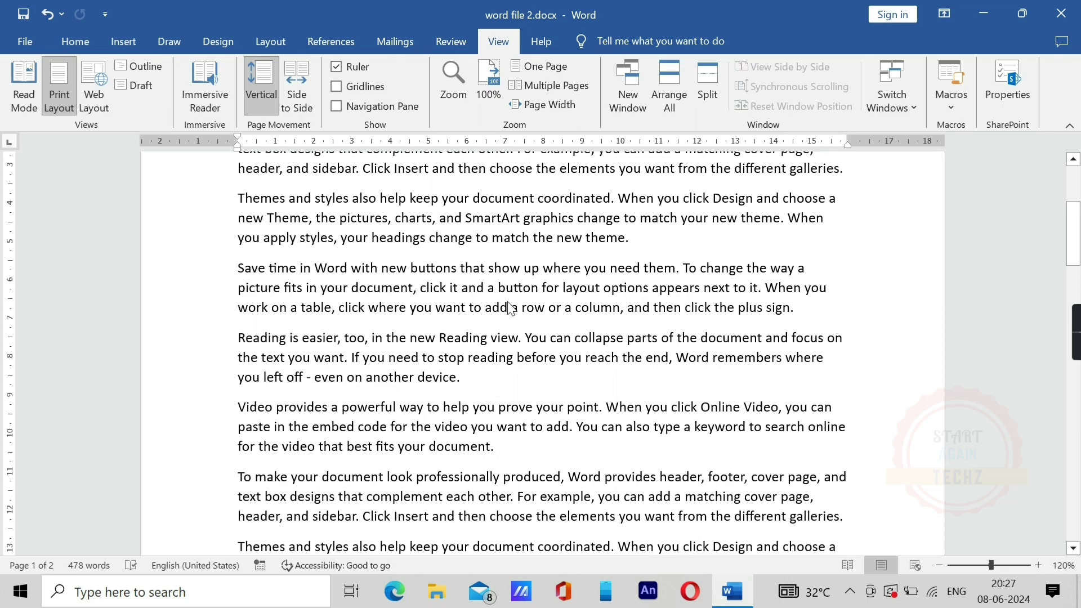
Step: Check the new word file 2.docx icon on the Desktop, reposition it, and return to Word
key(super+d)
drag(468, 49, 595, 50)
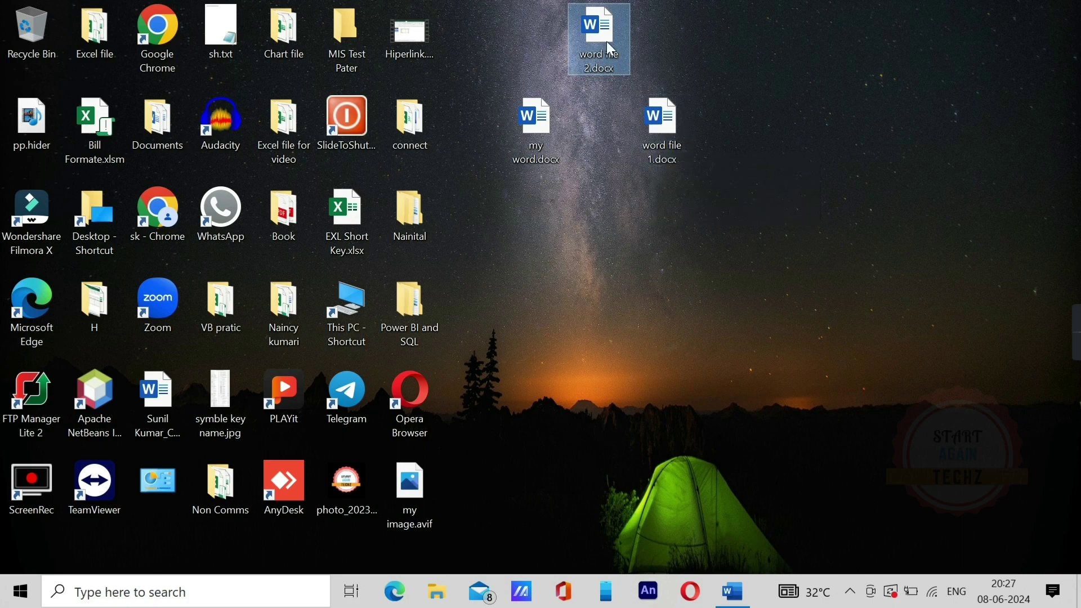
key(alt+Tab)
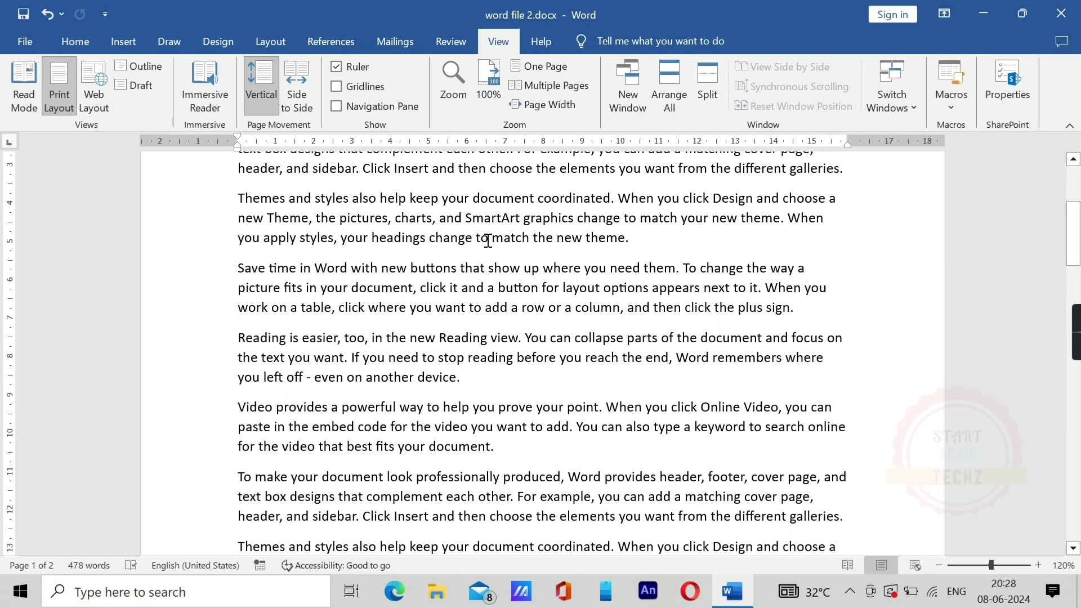
Step: Show the File home page listing word file 2.docx, word file 1.docx and my word.docx
scroll(488, 240, up, 4)
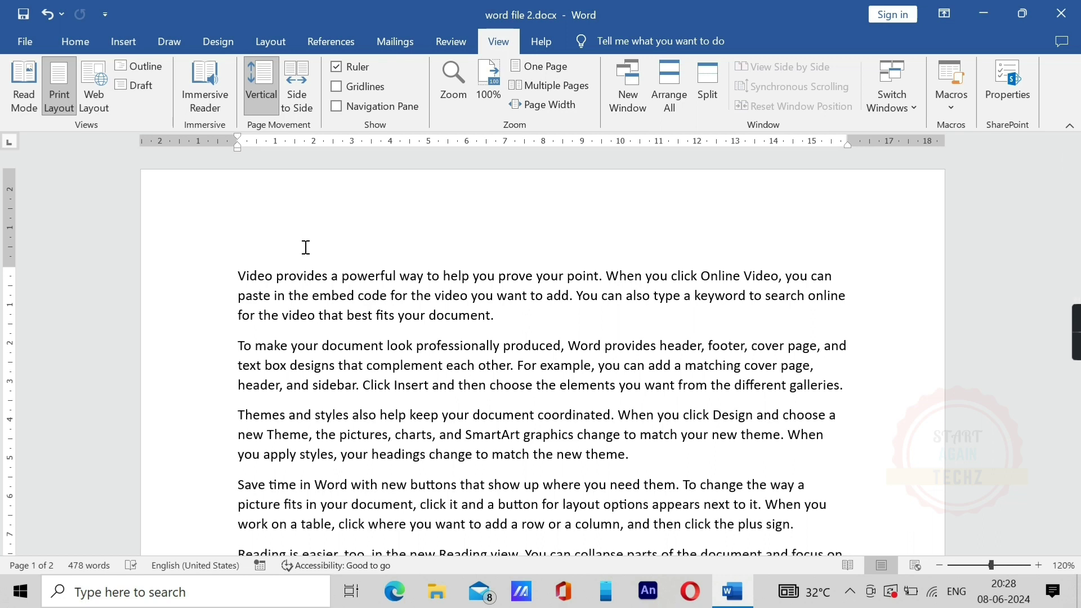
click(23, 44)
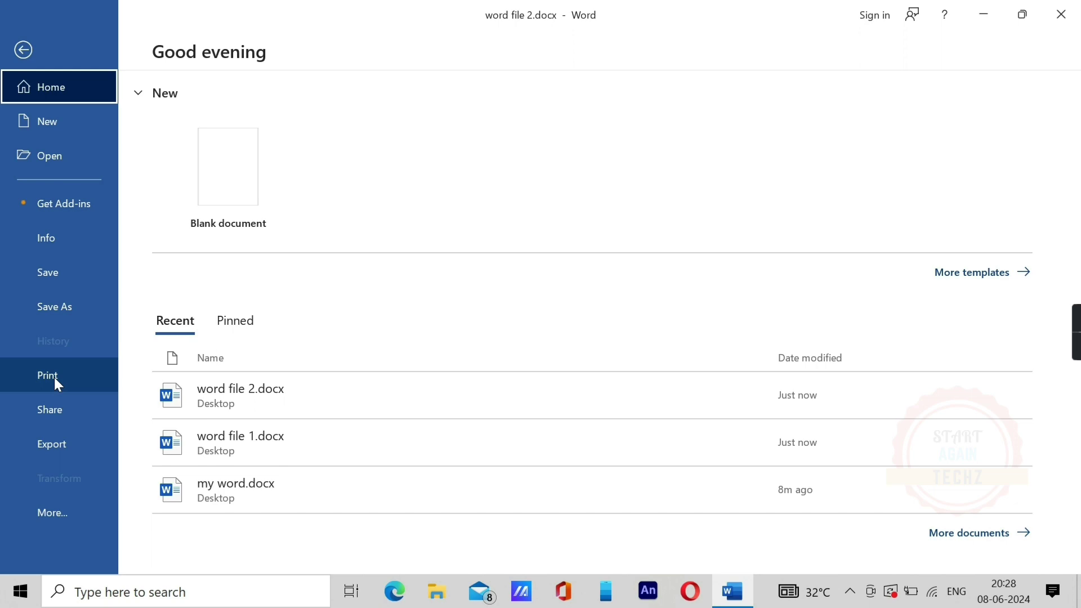
key(Escape)
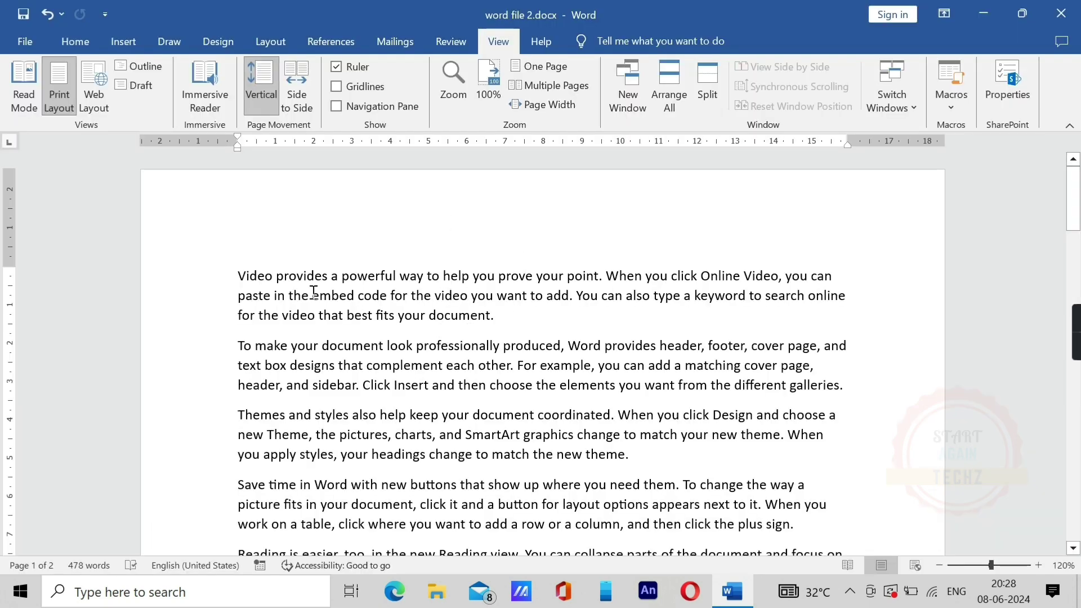
scroll(314, 291, down, 1)
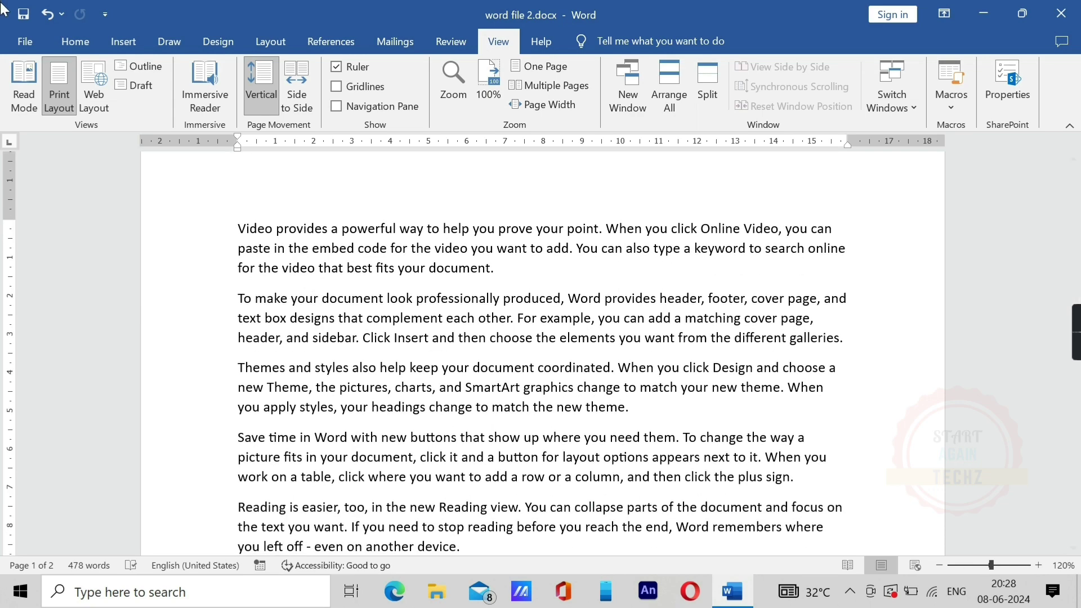
click(25, 41)
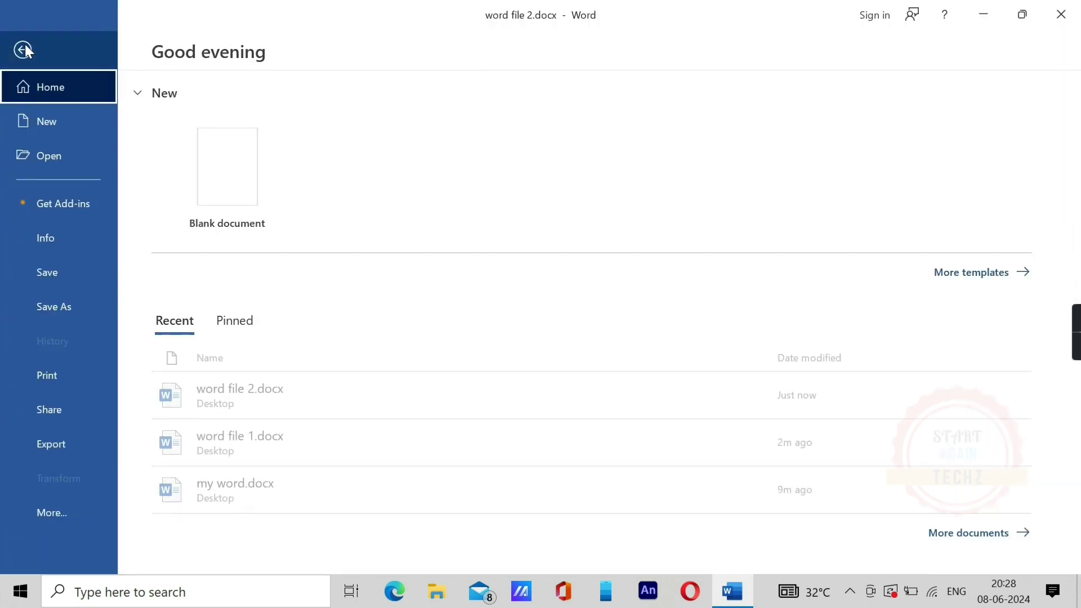
Step: Open the Print page with its two-page preview and select the number of copies
click(59, 373)
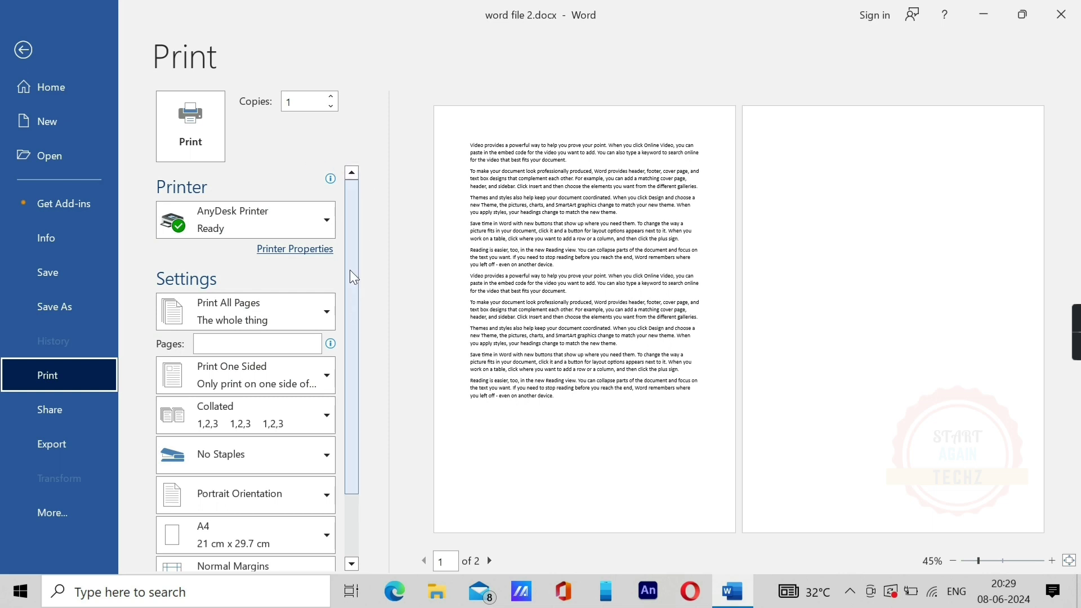
mouse_move(356, 284)
mouse_down()
mouse_move(355, 411)
mouse_move(350, 308)
mouse_up()
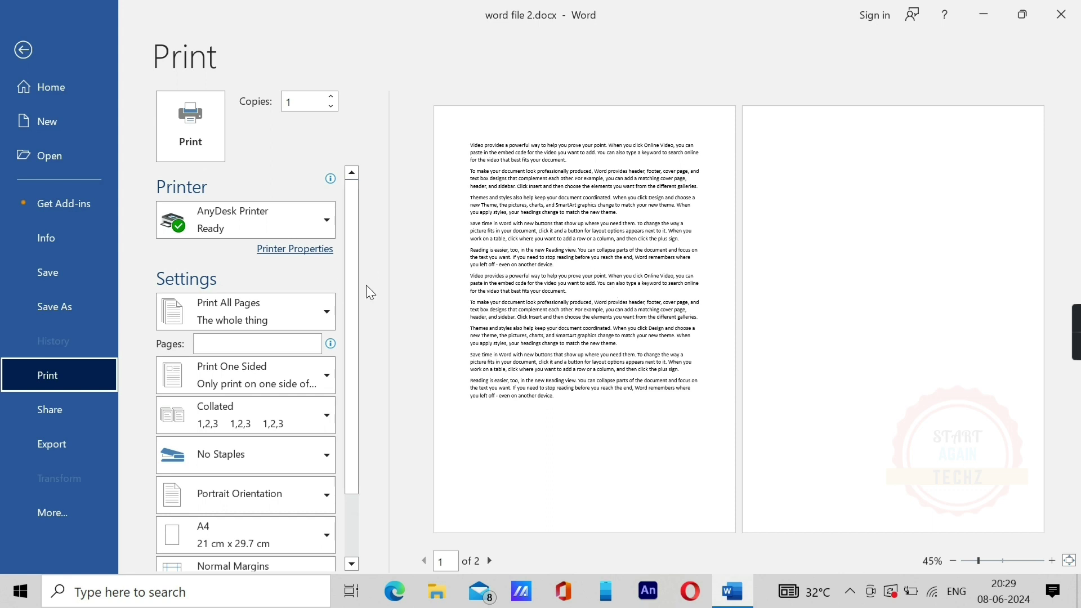
drag(351, 317, 352, 319)
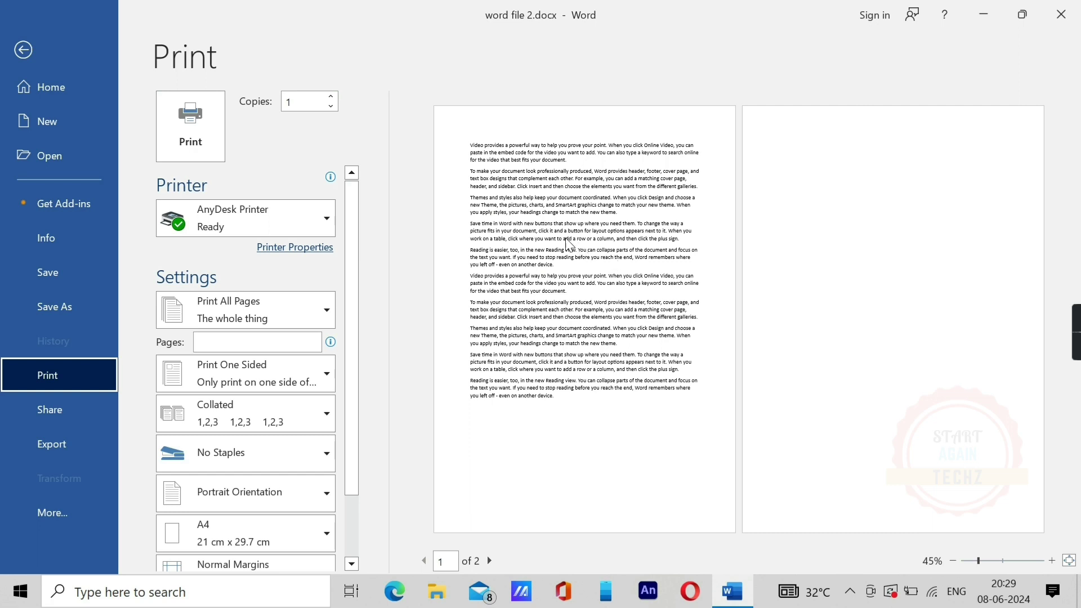
double_click(304, 104)
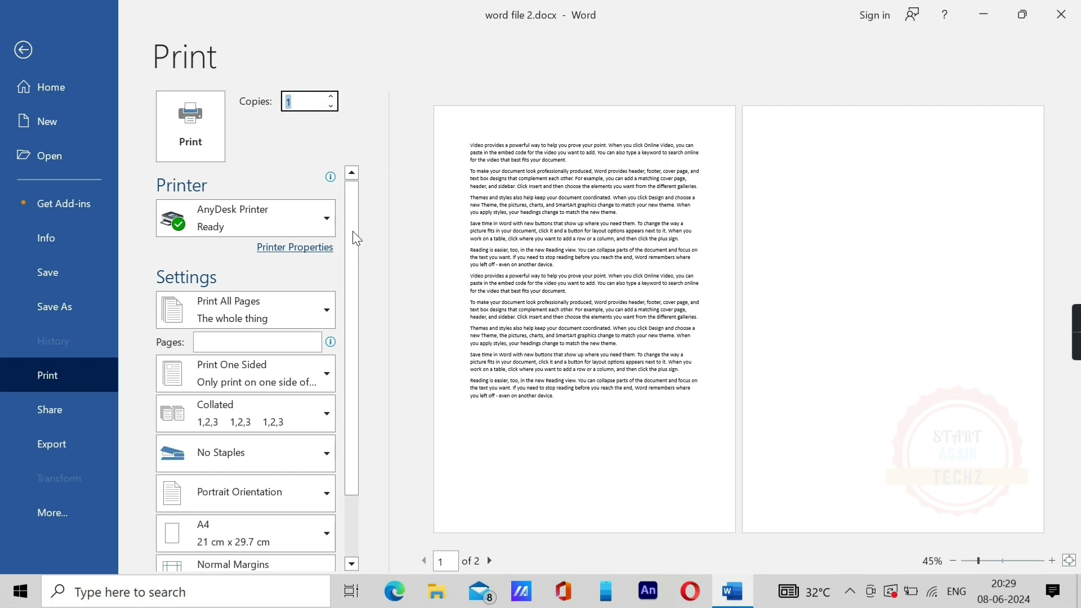
drag(355, 236, 348, 320)
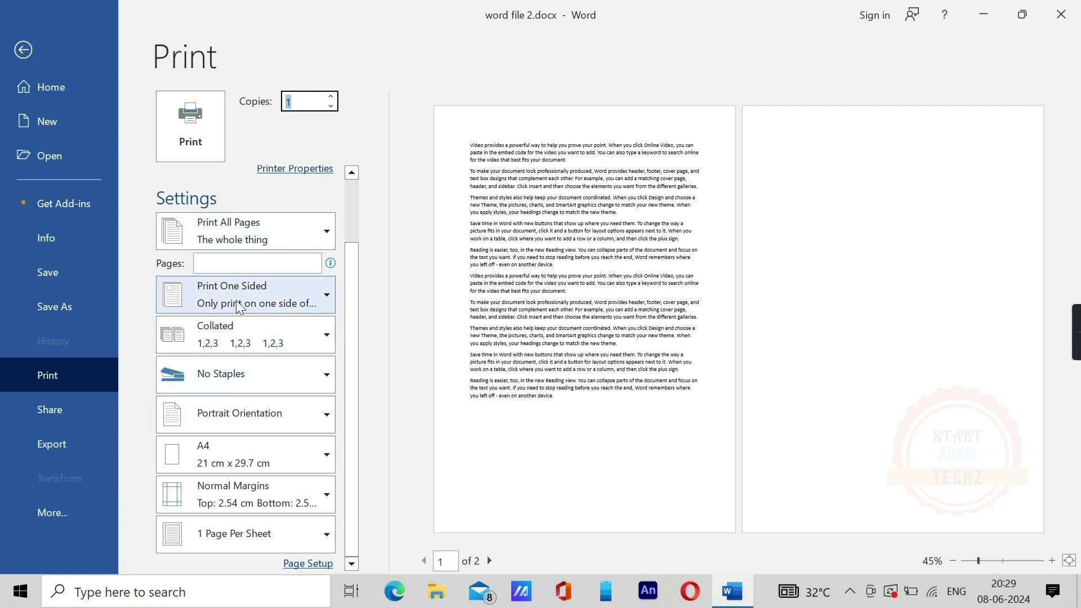
Step: Review the margin presets and paper sizes, keeping Normal margins and A4 paper
click(325, 500)
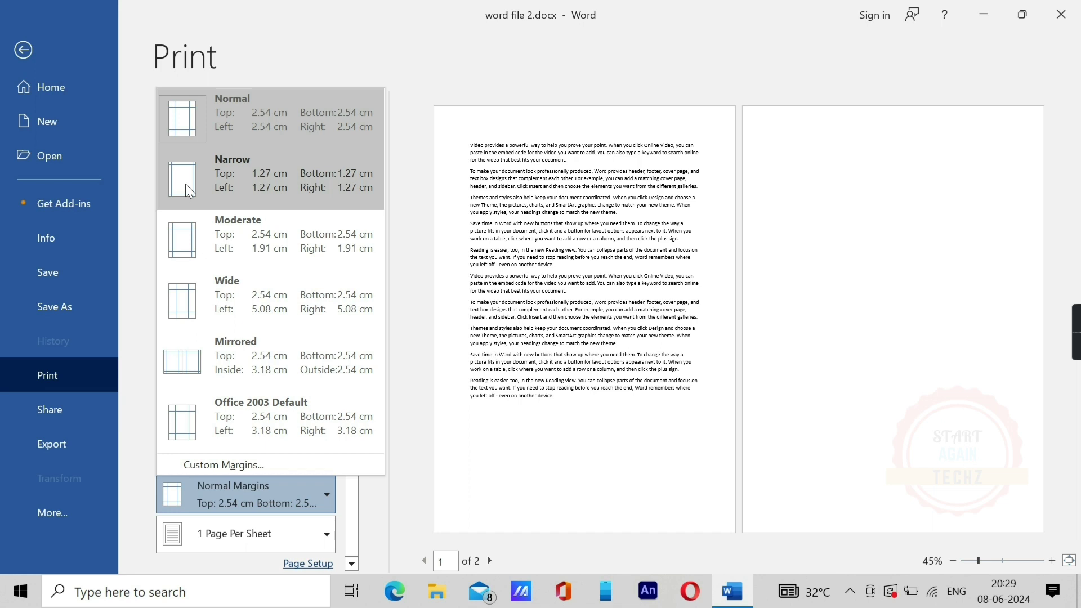
key(Escape)
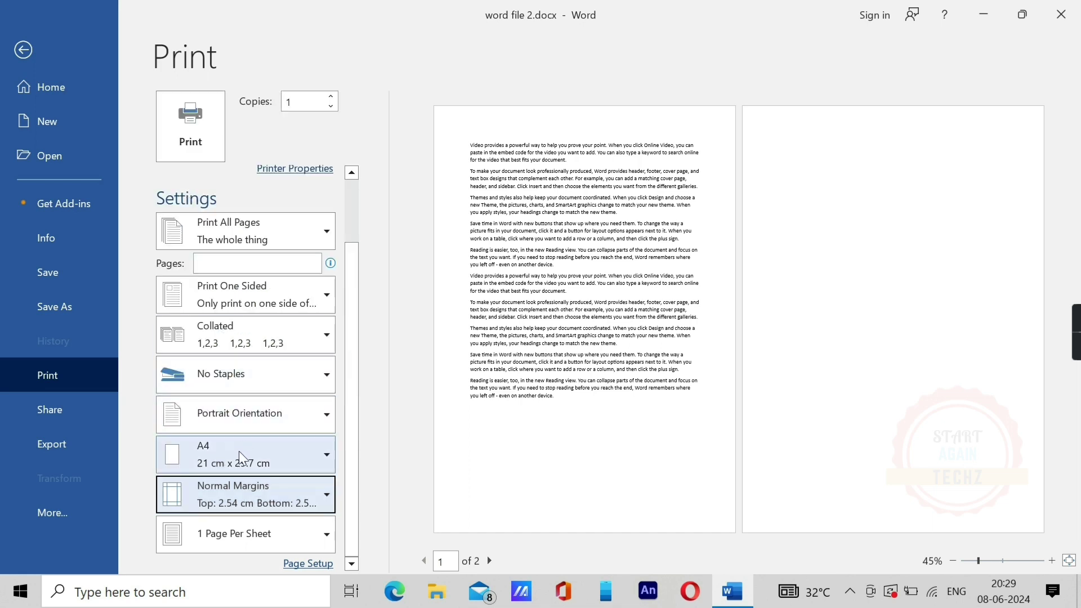
click(331, 462)
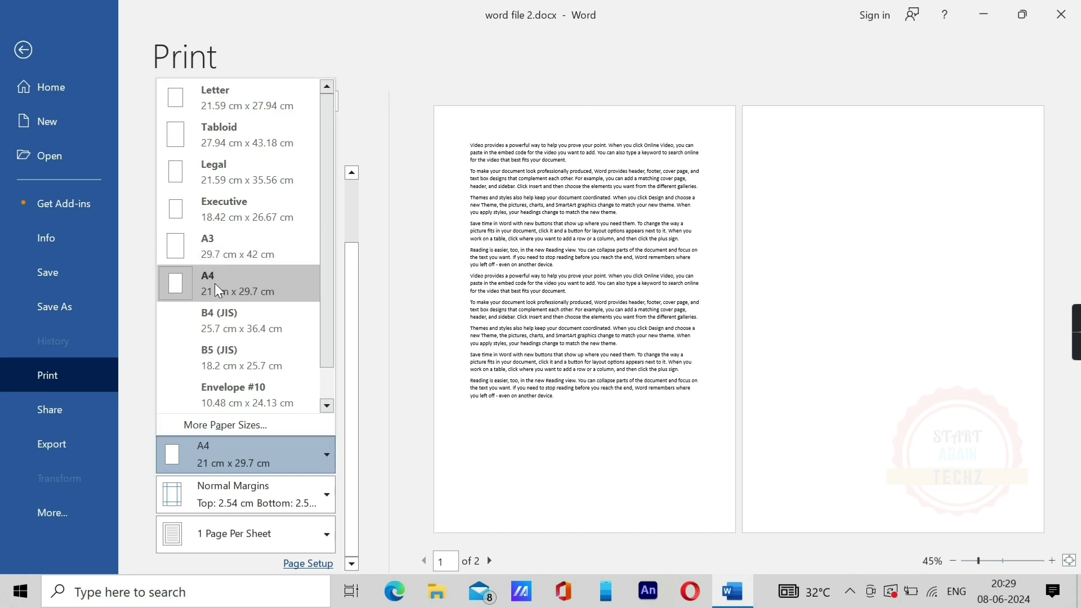
click(220, 290)
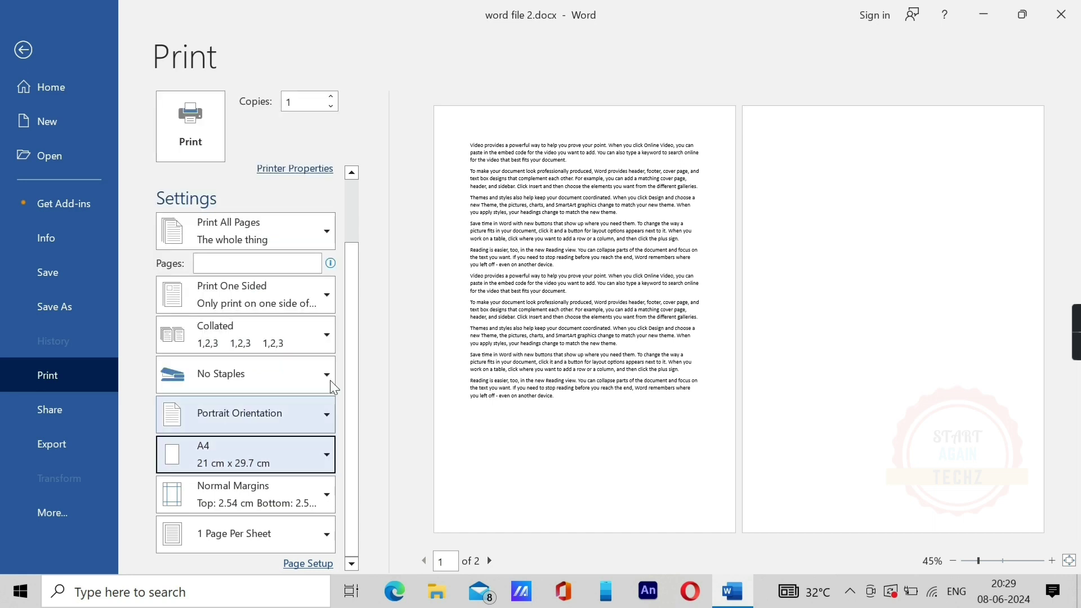
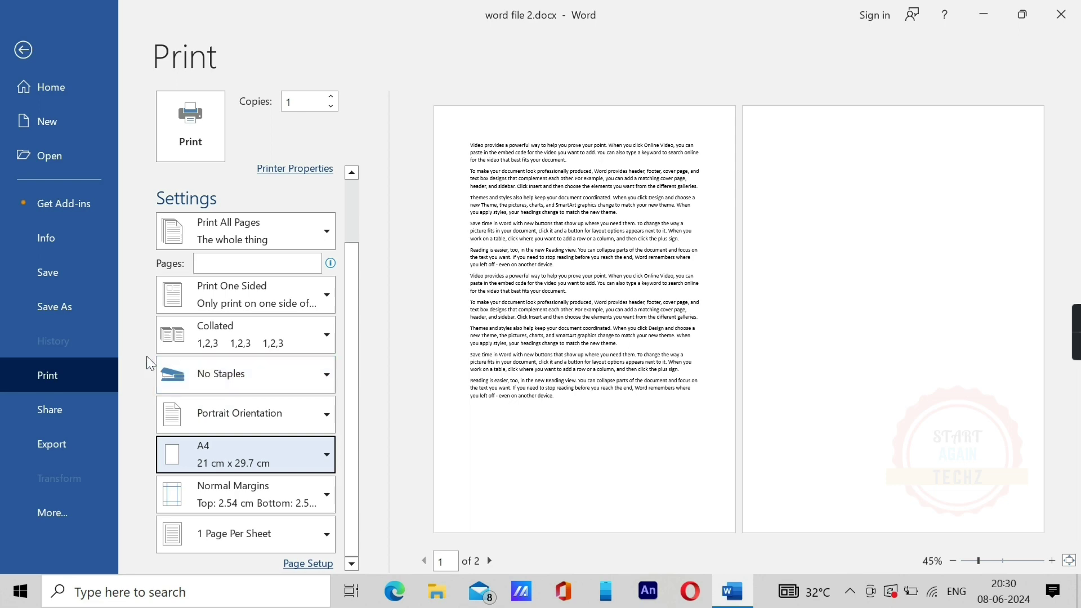
Step: Leave the print preview and scroll back up in the document
key(Escape)
scroll(311, 292, up, 2)
scroll(312, 292, up, 2)
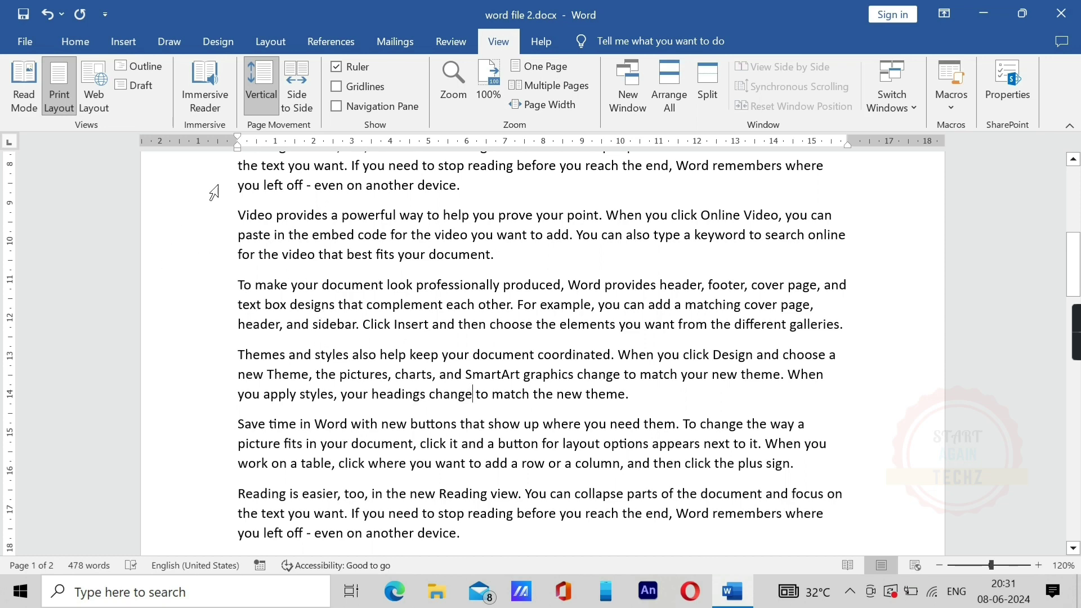
key(alt+f)
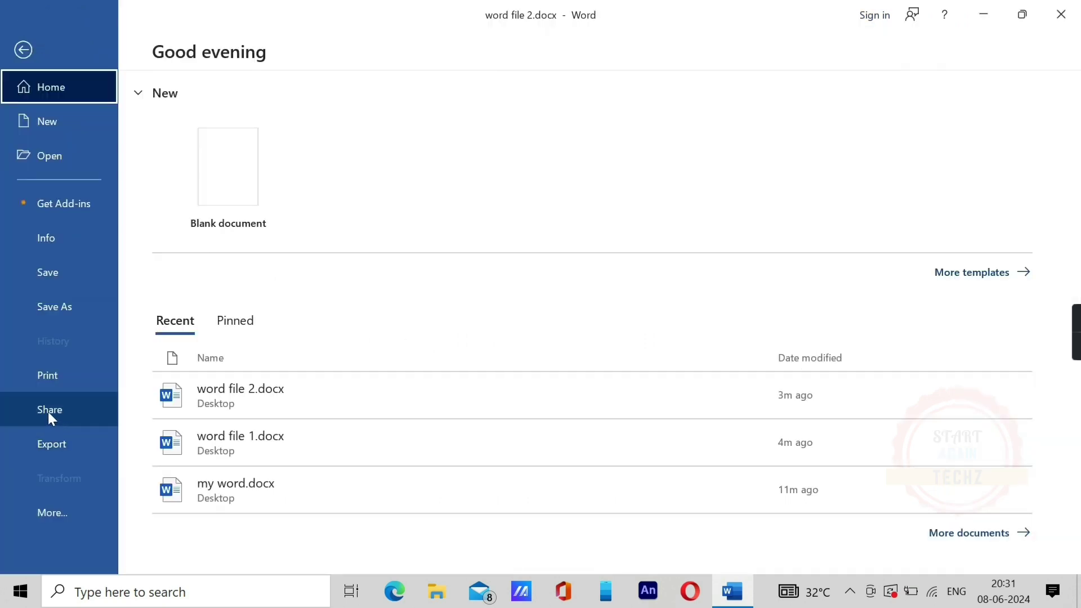
key(Escape)
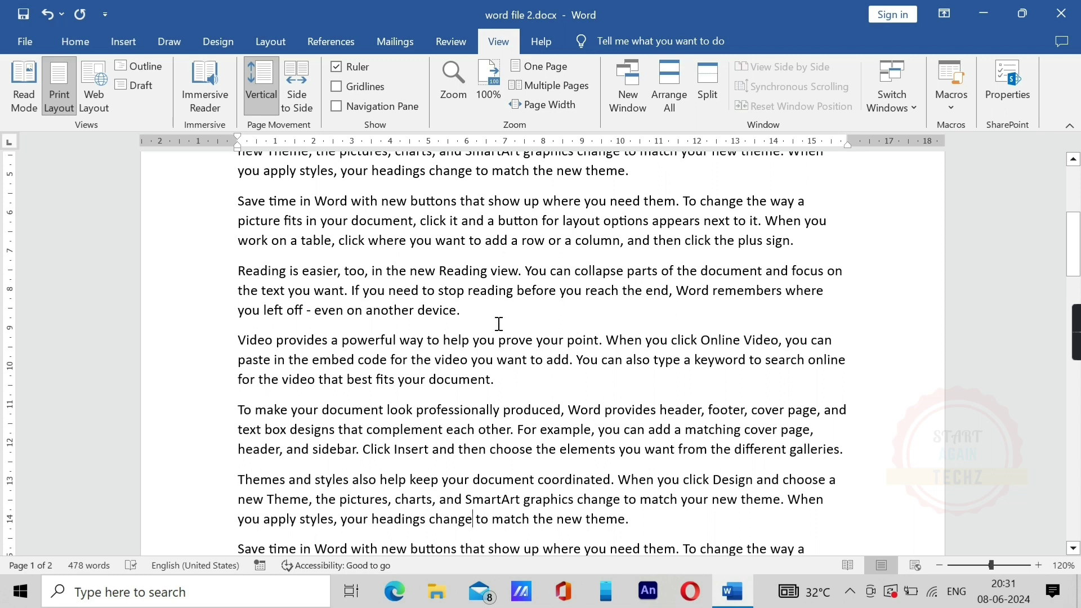
Step: View the File Share page's sharing options, then return to the document
click(25, 41)
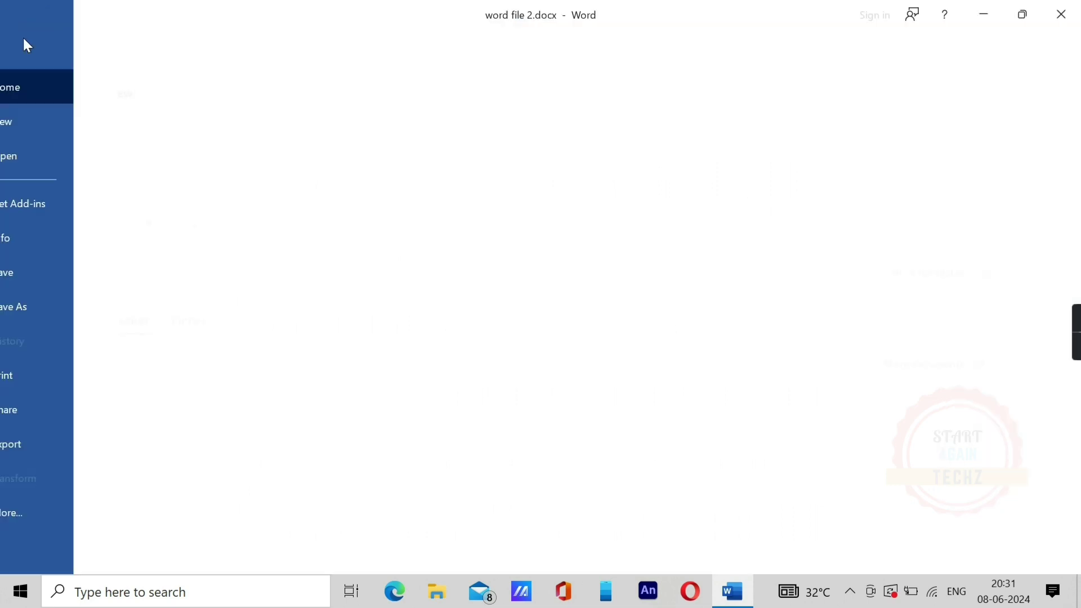
click(47, 414)
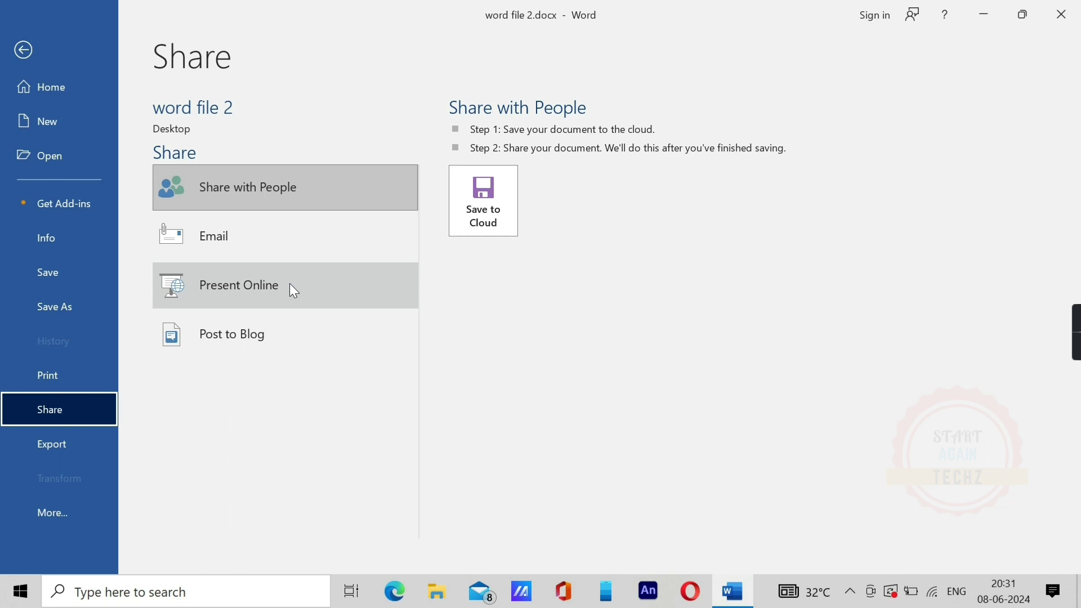
key(Escape)
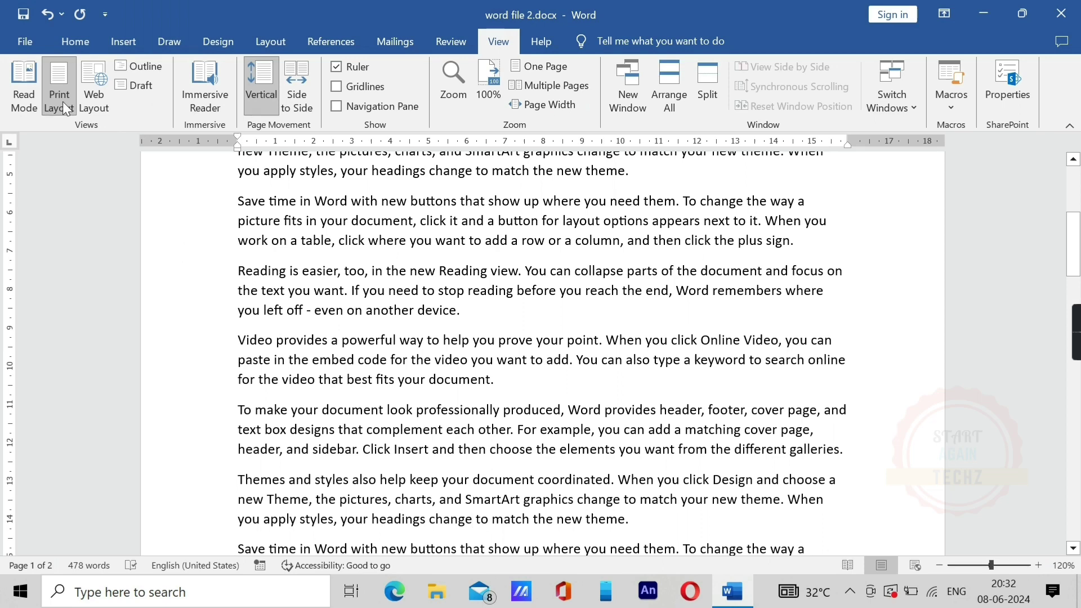
Step: Show the Export page with Create PDF/XPS Document, plus the Close, Account and Options commands
click(23, 51)
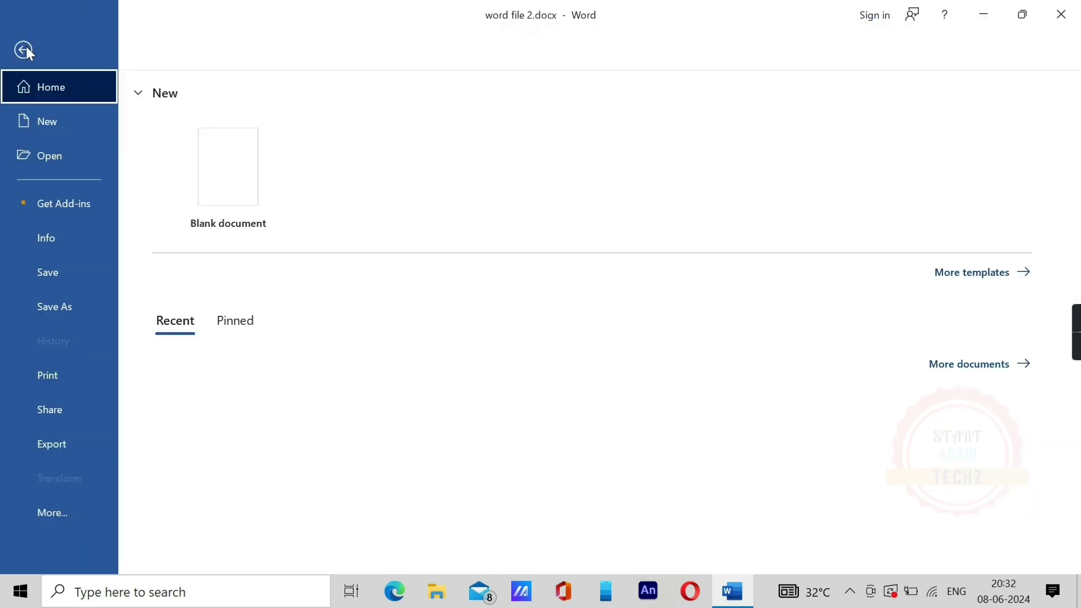
click(26, 46)
click(27, 48)
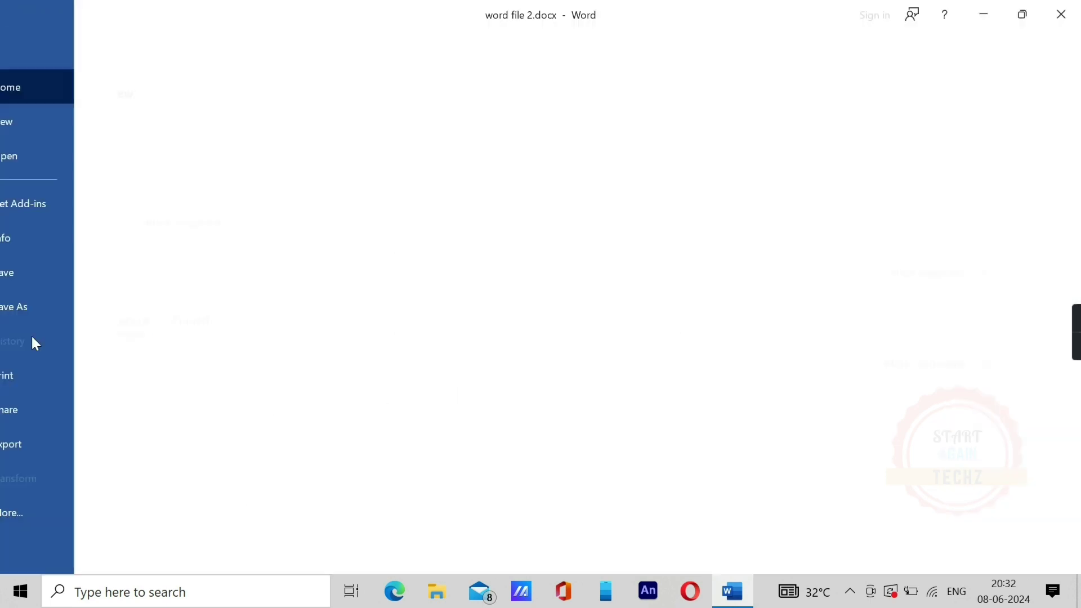
click(63, 447)
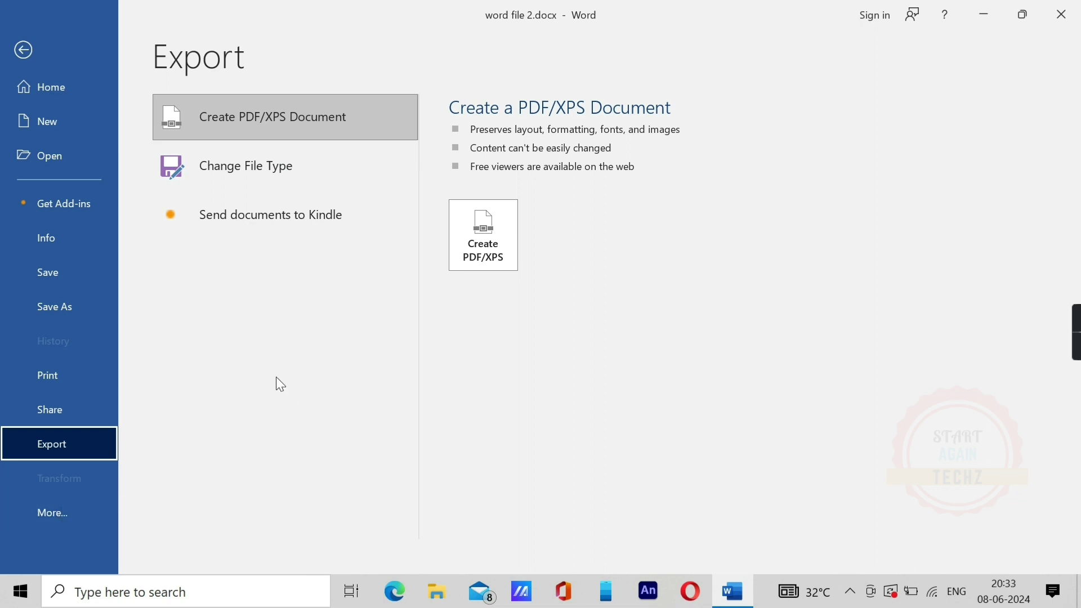
click(56, 516)
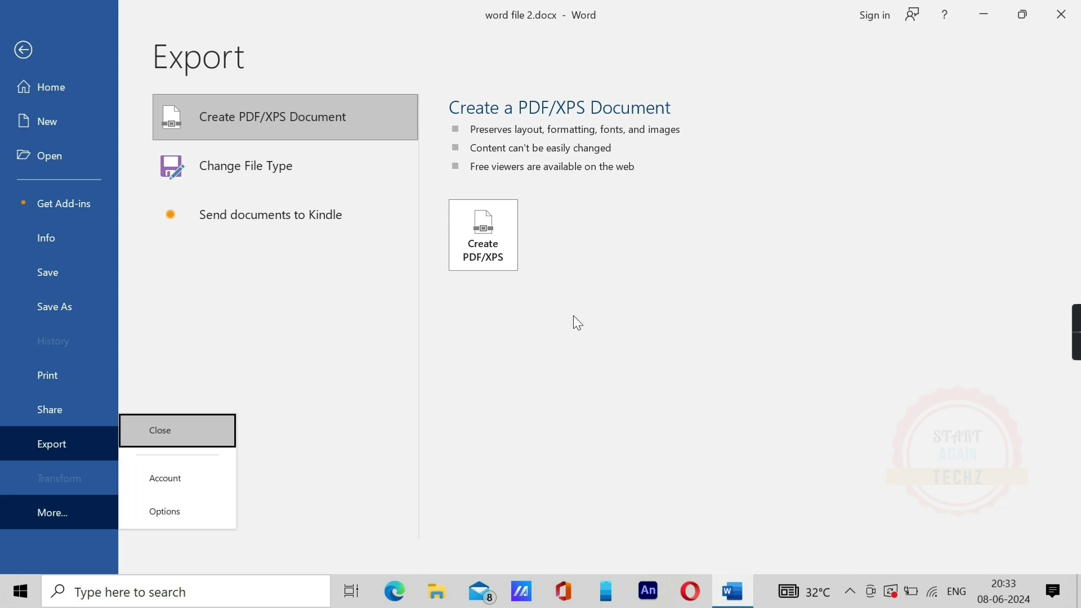
Step: Check the Account page's product information and open the Word Options dialog
click(164, 482)
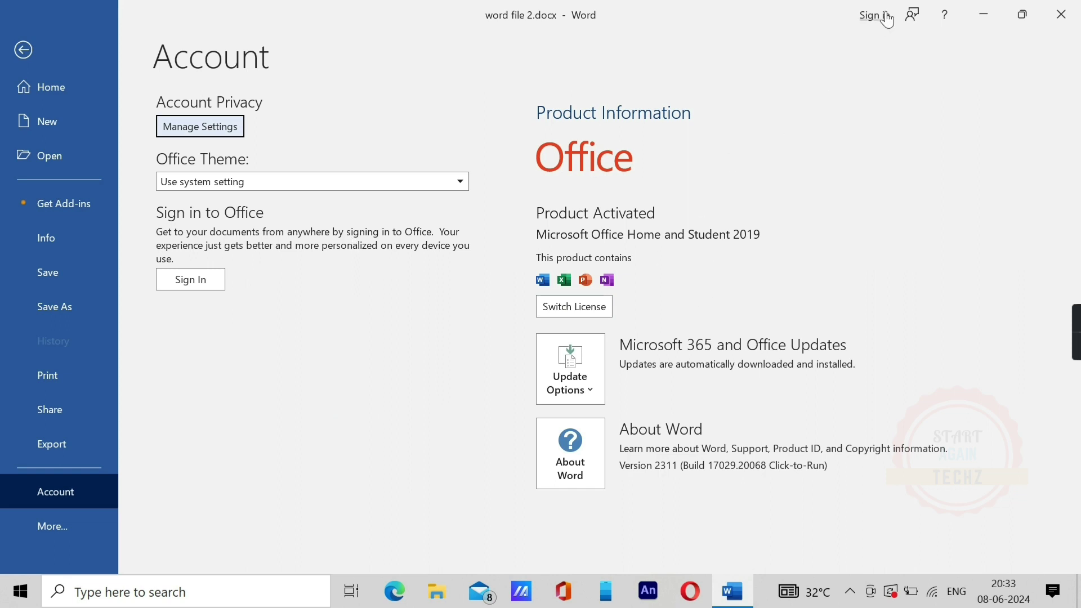
click(52, 526)
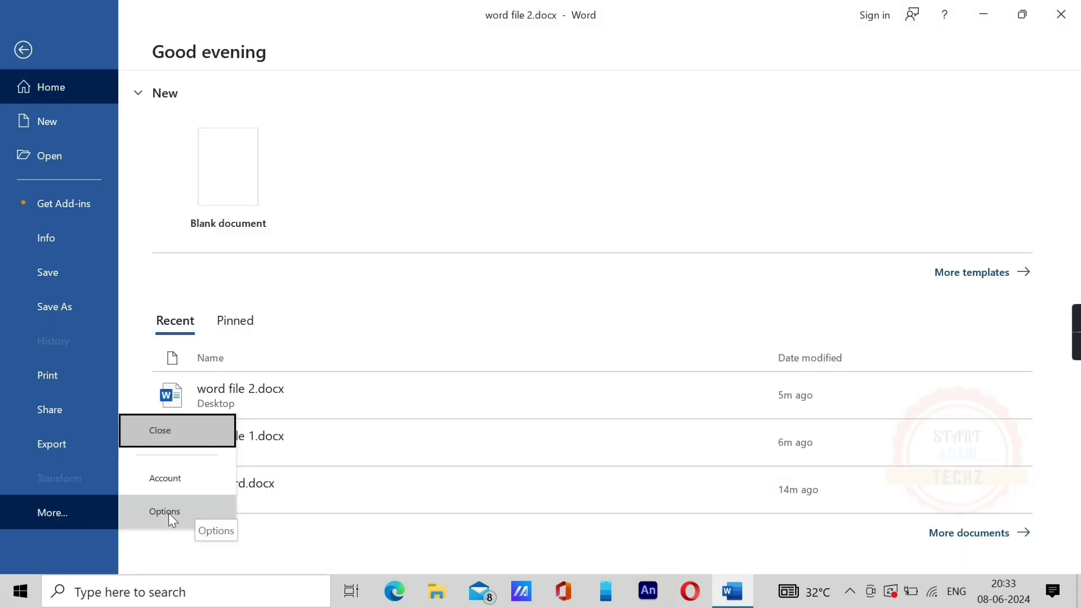
click(173, 512)
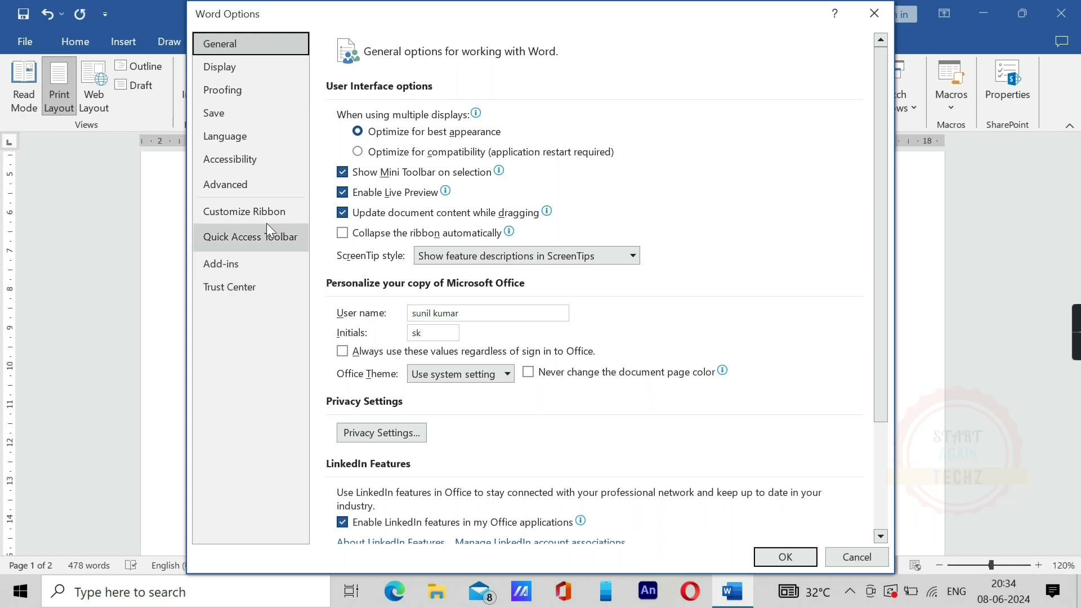
Step: Close Word Options and go from the File backstage back to the document text
click(874, 13)
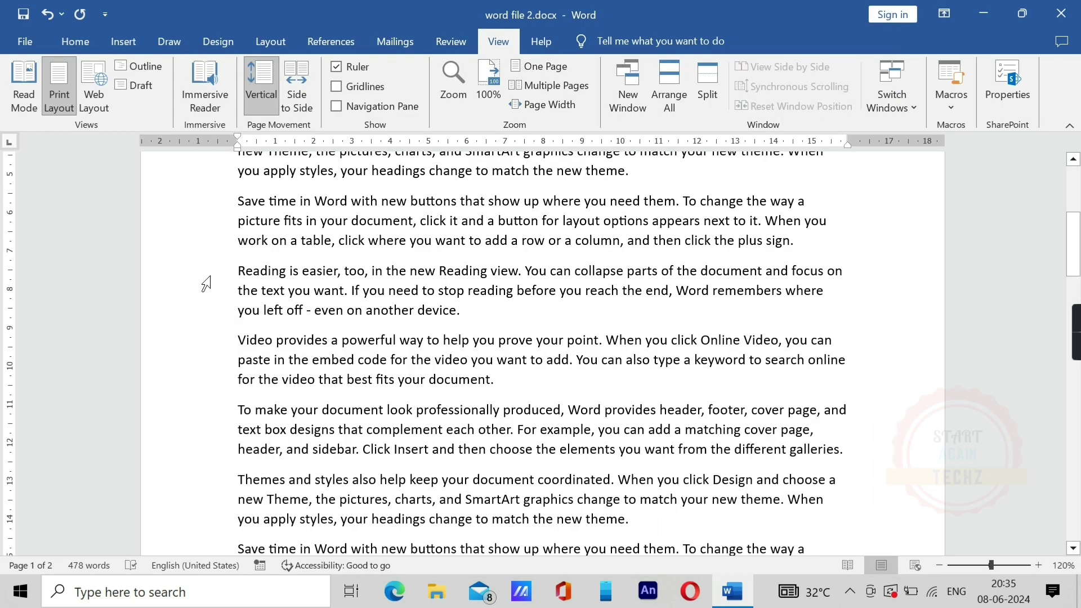
click(23, 45)
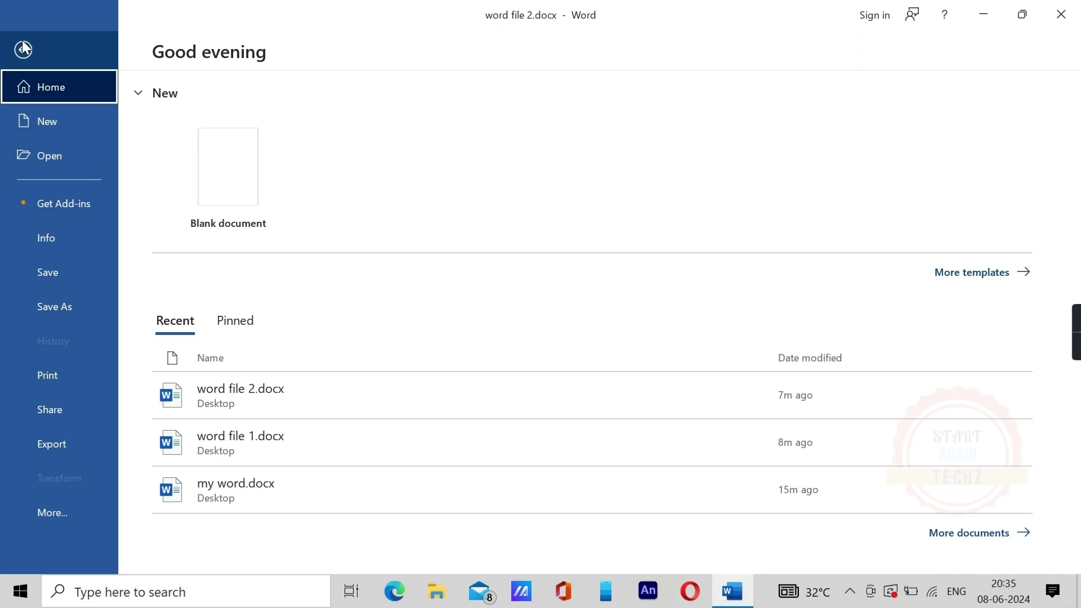
click(23, 49)
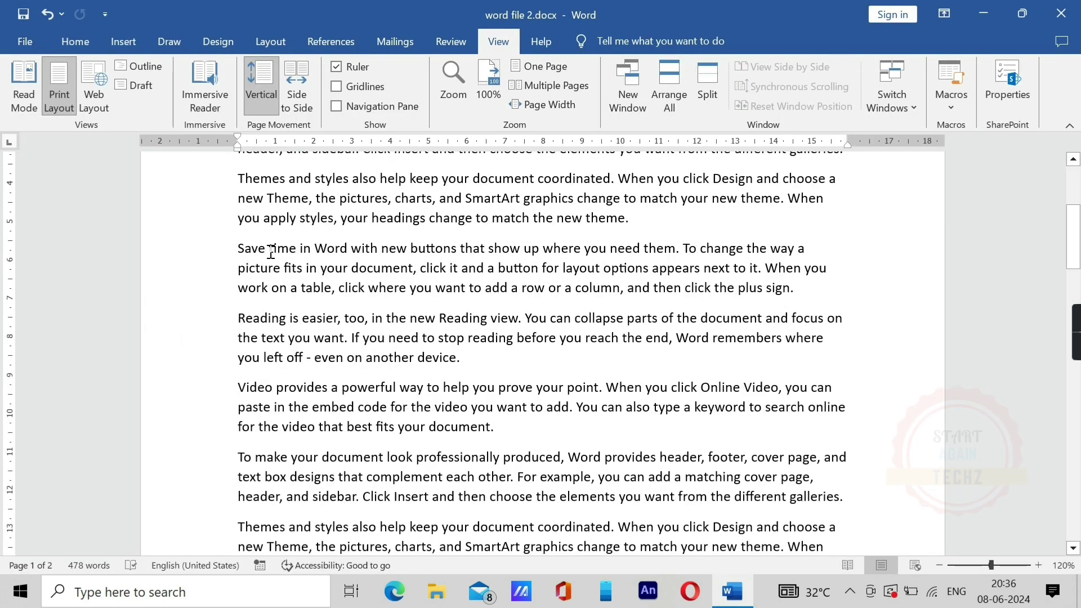